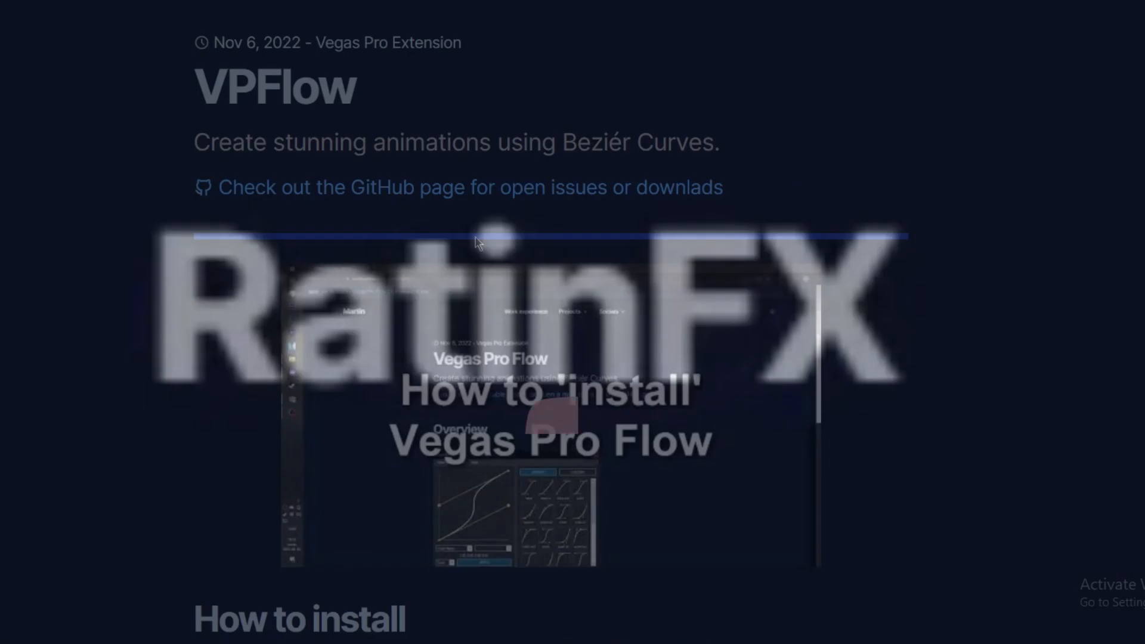
Look over the VPFlow page's installation video and How to install section
scroll(396, 299, "down", 3)
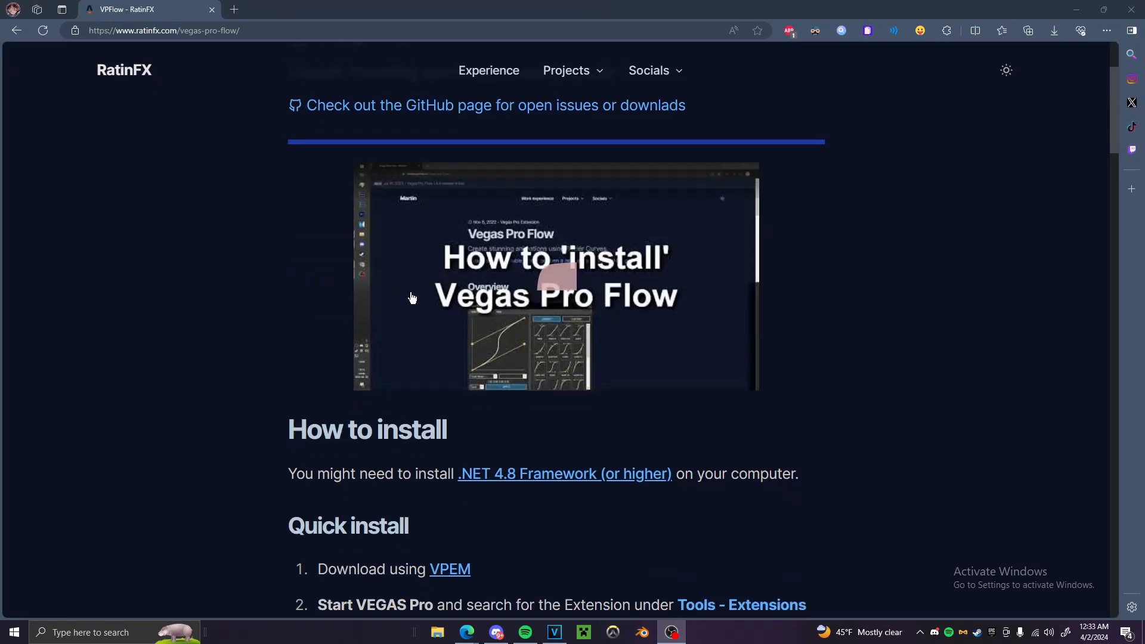
scroll(488, 298, "up", 3)
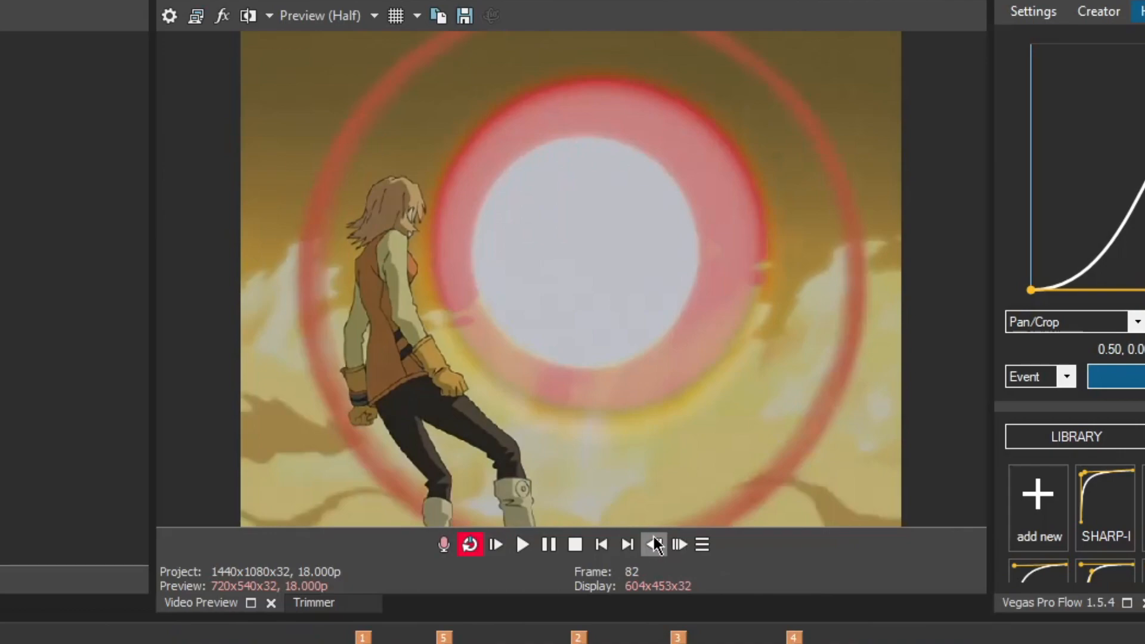
Step frame by frame through the last Fooly Cooly Episode 6 clip on the timeline to examine its motion
left_click(710, 347)
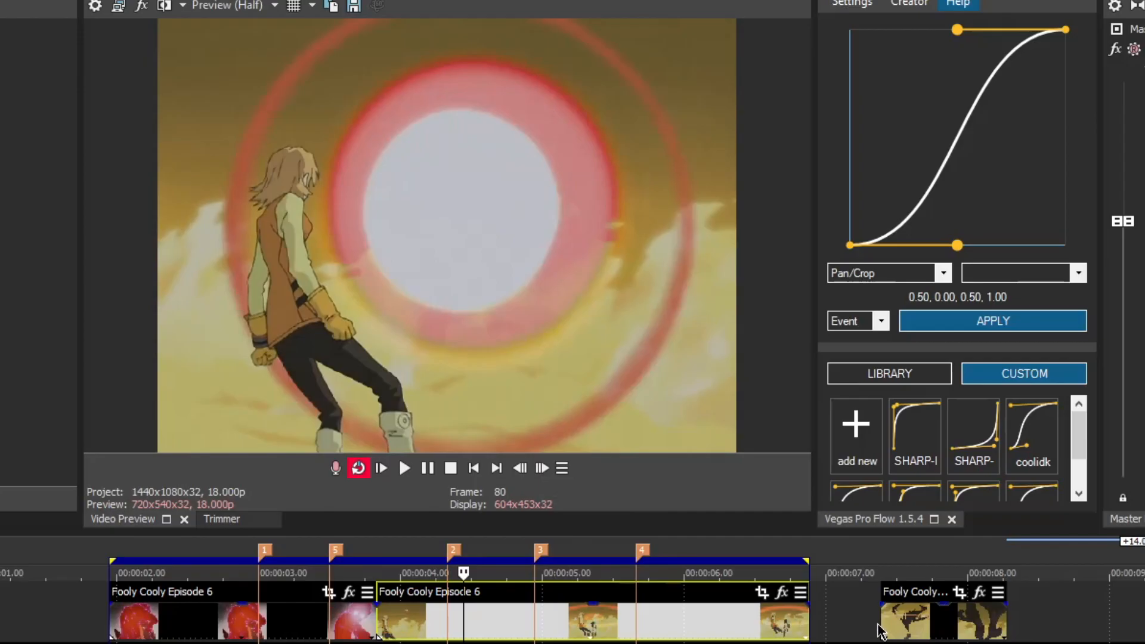
left_click(879, 626)
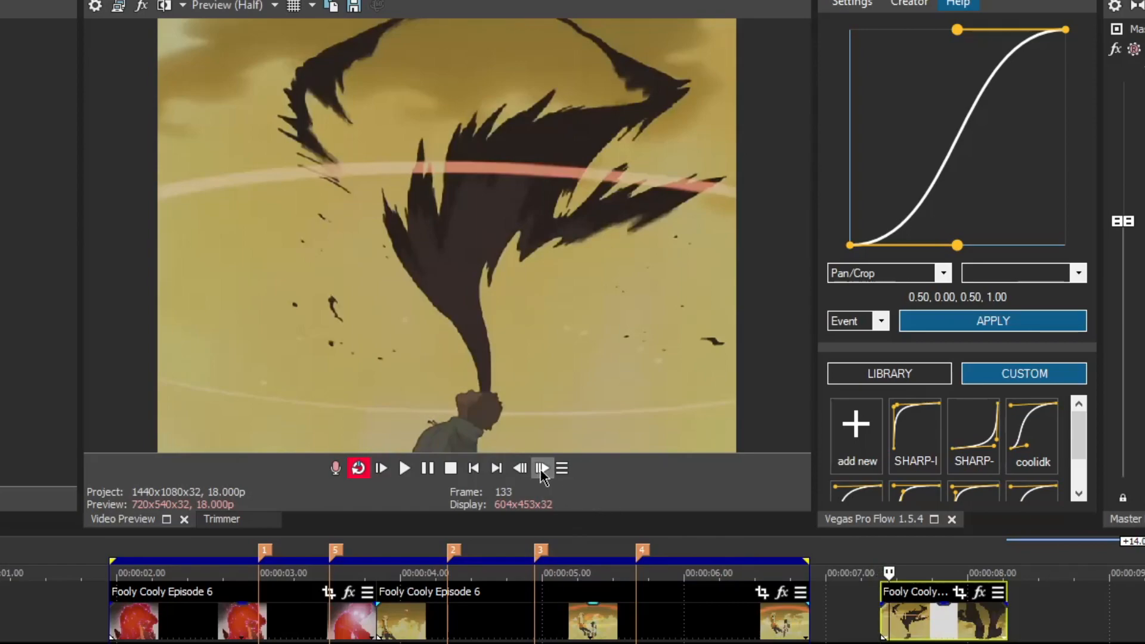
left_click(541, 469)
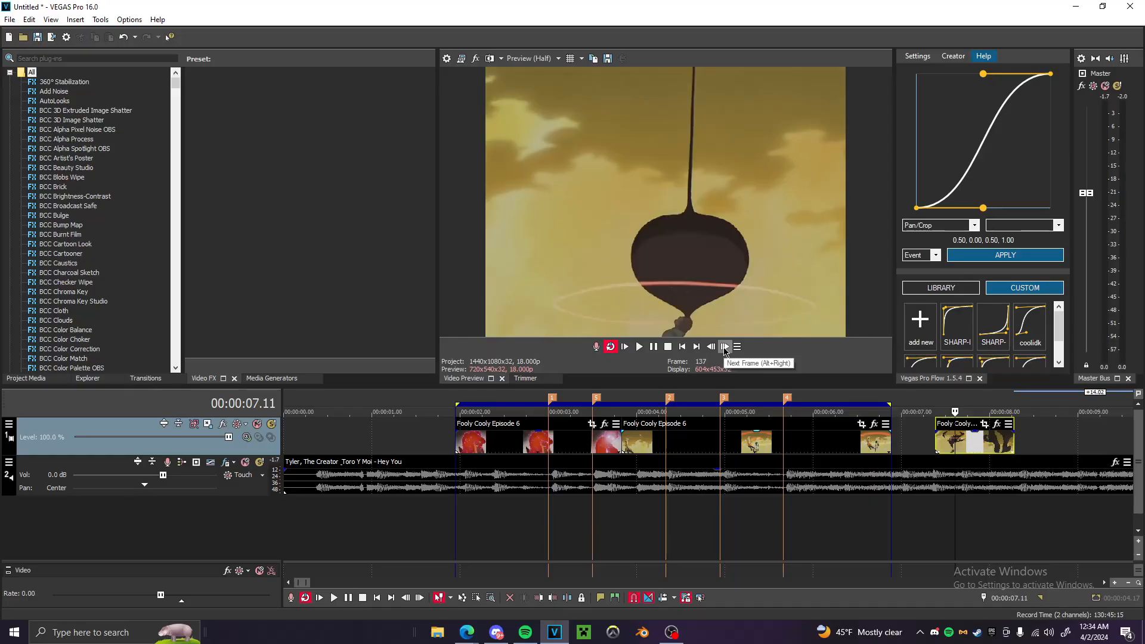
left_click(541, 468)
left_click(540, 469)
left_click(541, 469)
left_click(725, 347)
left_click(724, 346)
left_click(724, 347)
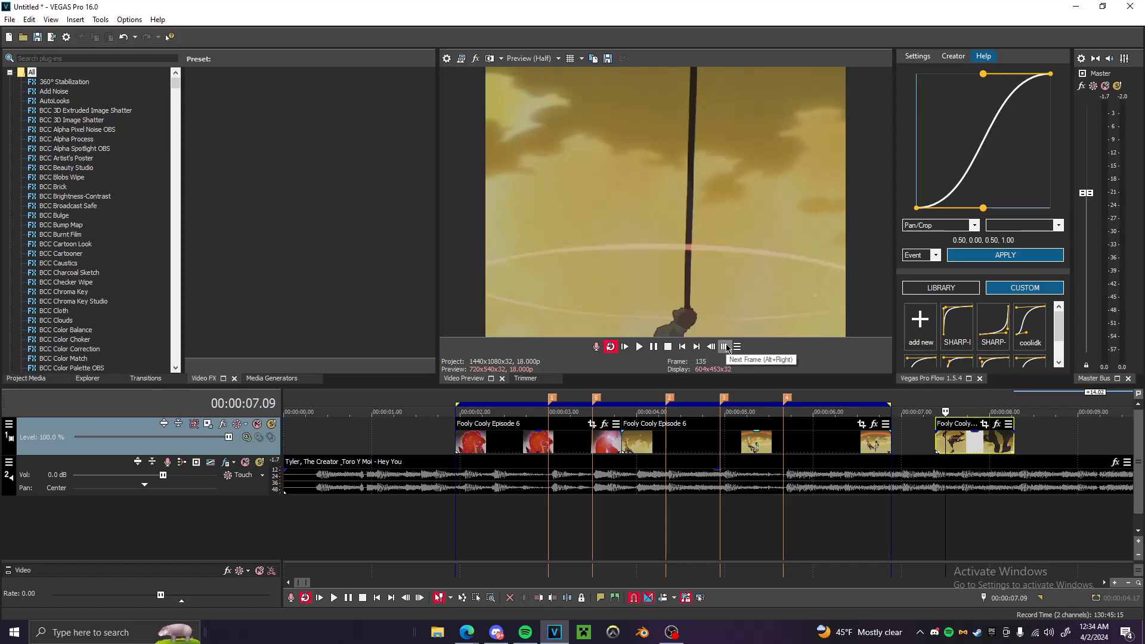
left_click(725, 347)
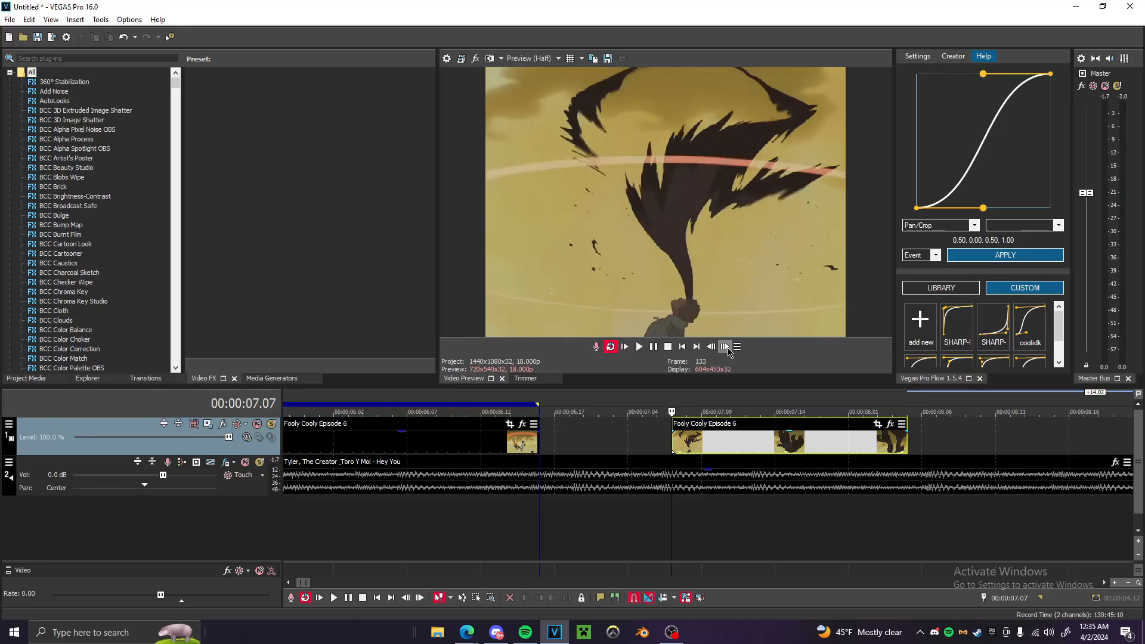
left_click(725, 347)
left_click(724, 347)
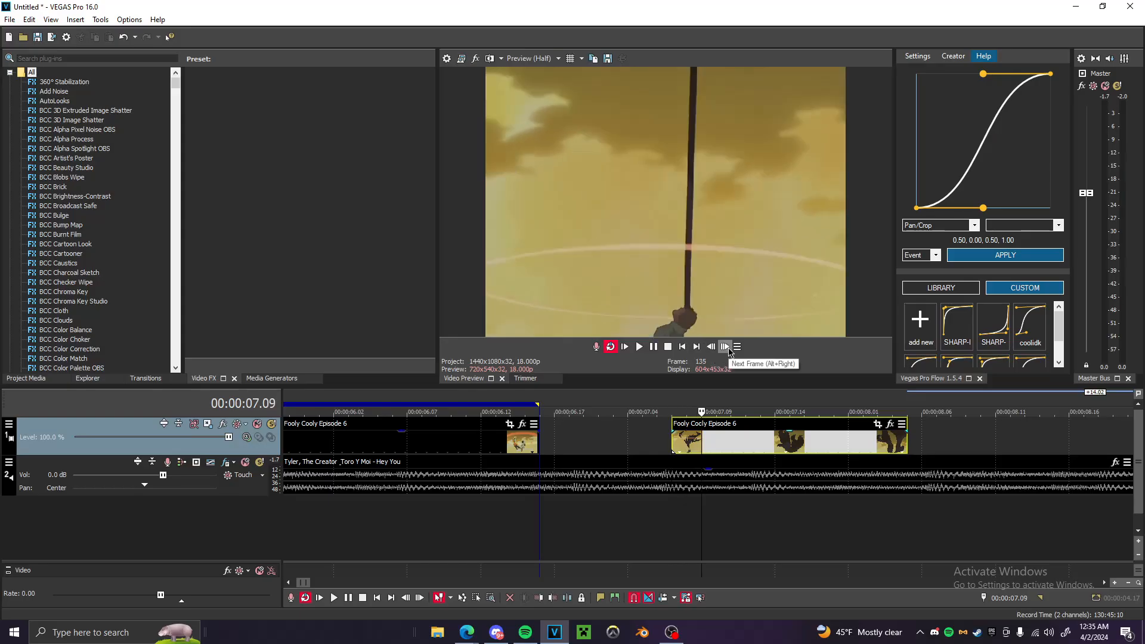
left_click(728, 351)
left_click(729, 351)
left_click(729, 351)
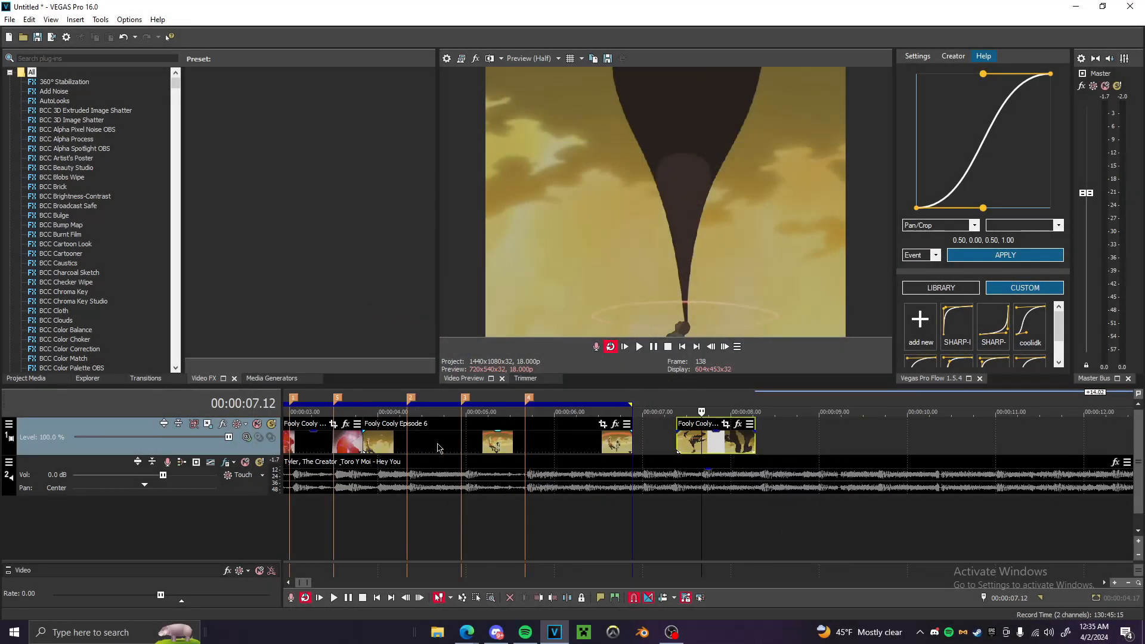
Move the second Fooly Cooly Episode 6 clip to the far end of the timeline and trim the first clip to start at marker 1
left_click(398, 441)
left_click_drag(402, 440, 368, 442)
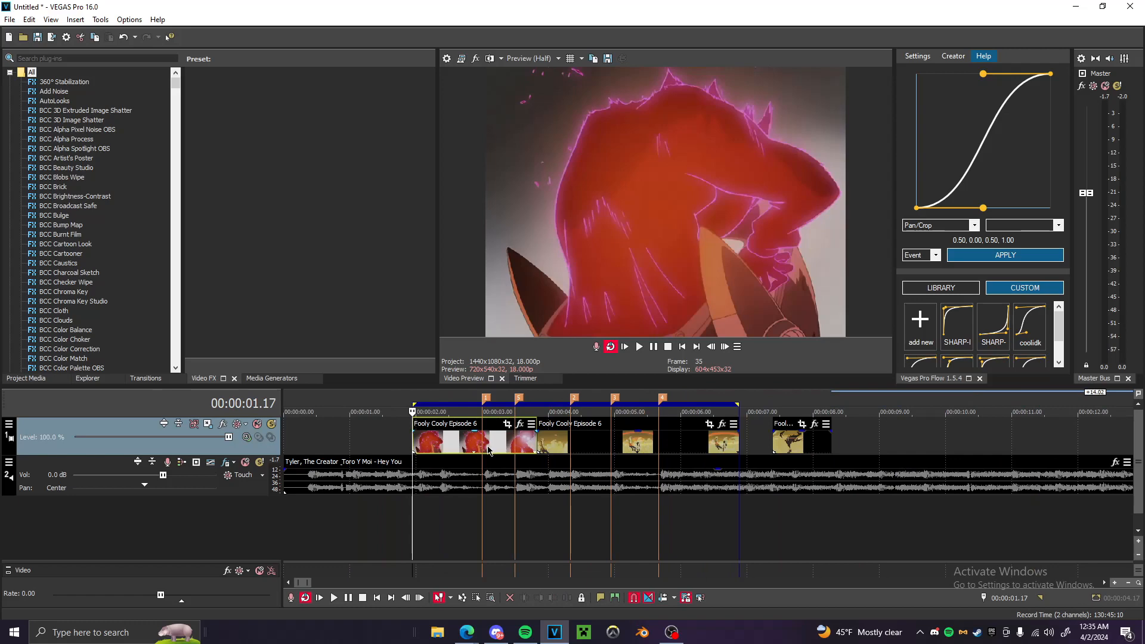
left_click(488, 450)
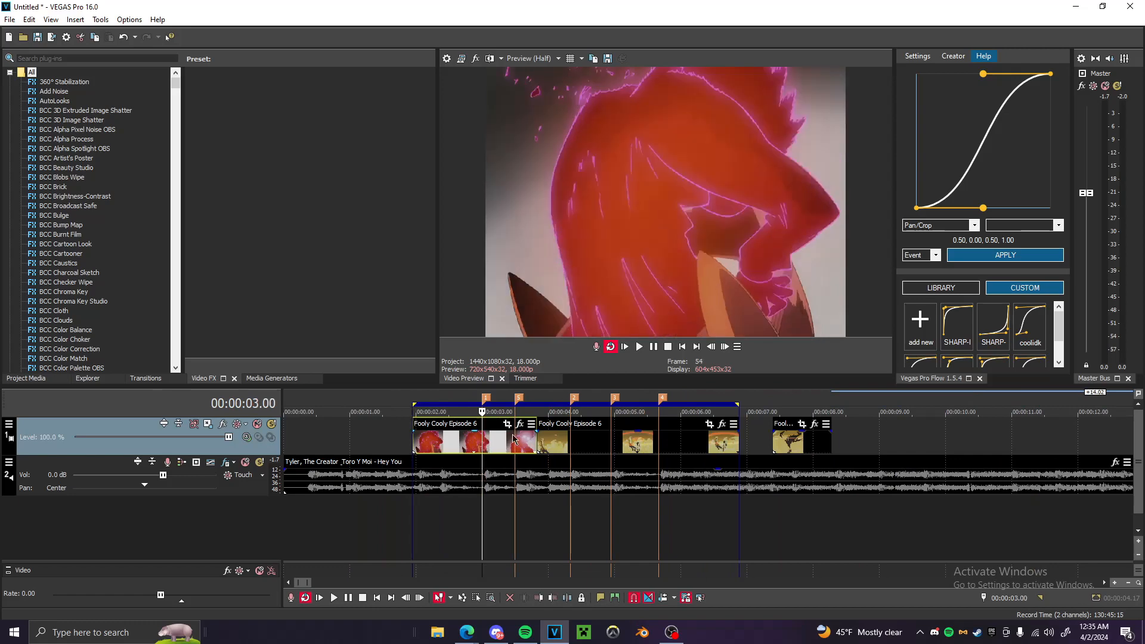
key("space")
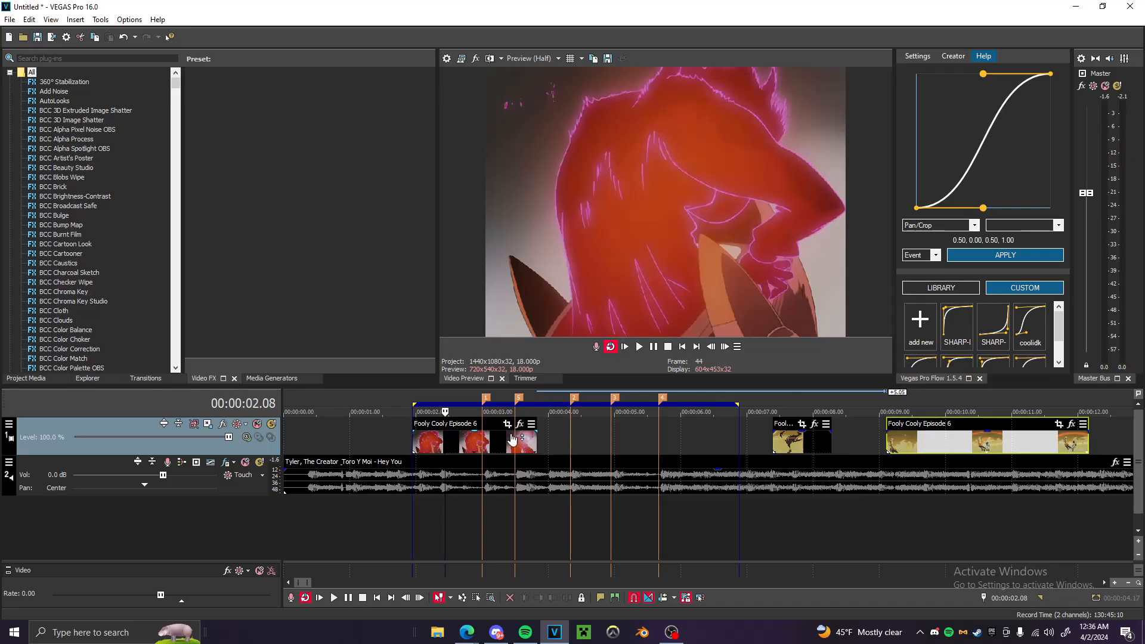
left_click_drag(512, 439, 534, 439)
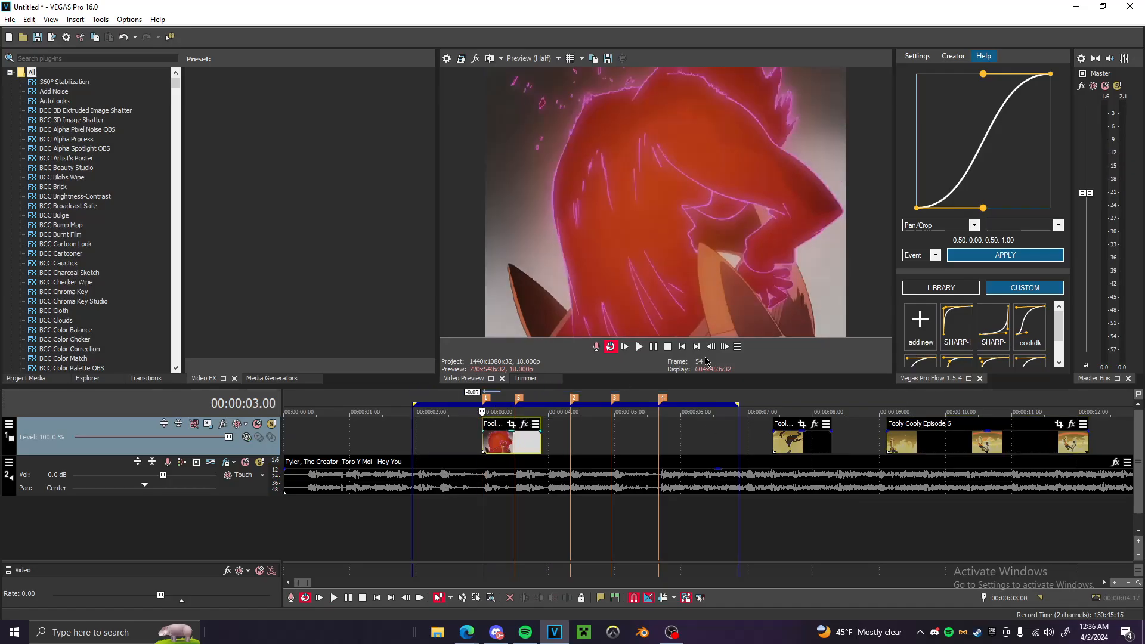
Examine the opening frames of the trimmed clip for dead frames, and return the playhead to marker 1
left_click(724, 347)
left_click(725, 346)
left_click(725, 347)
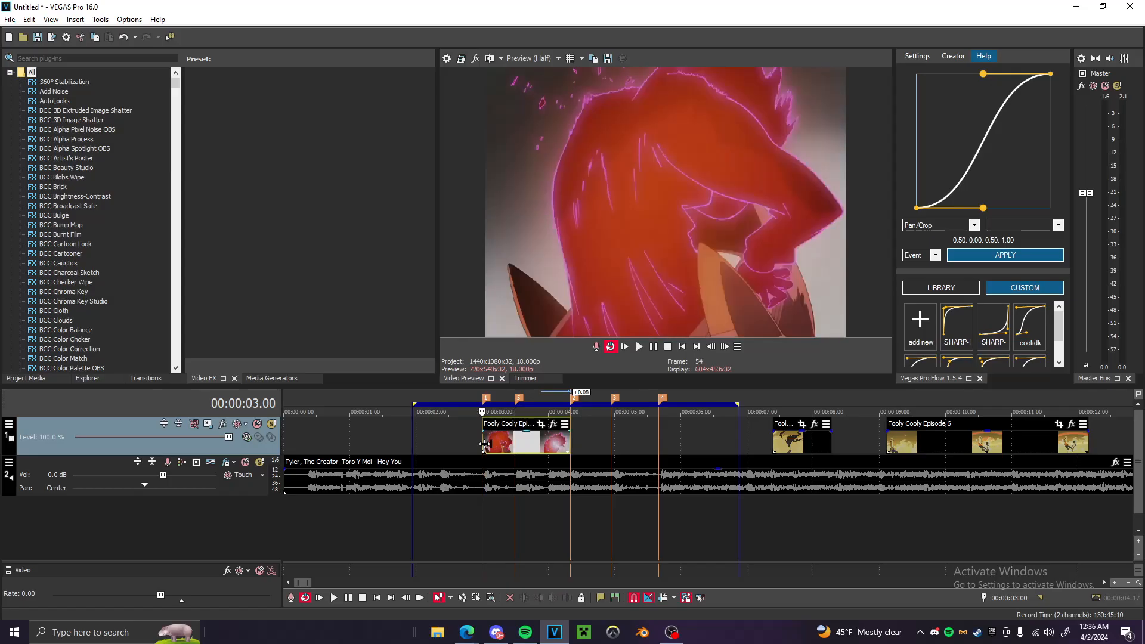
left_click(725, 346)
left_click(725, 346)
left_click(725, 347)
left_click(725, 347)
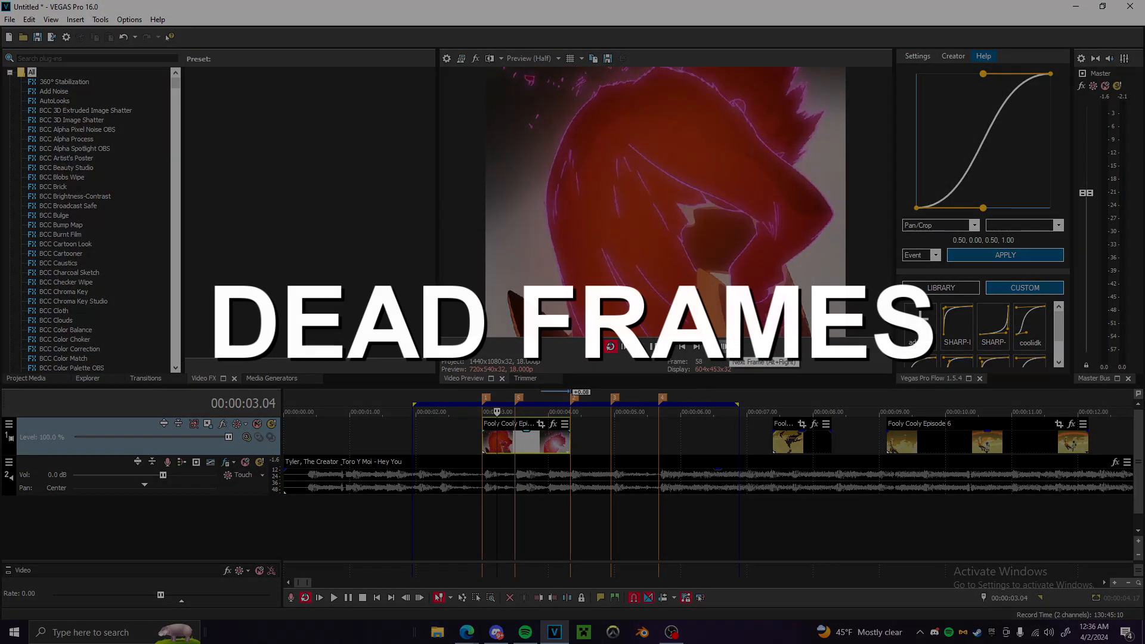
left_click(725, 346)
scroll(593, 501, "up", 3)
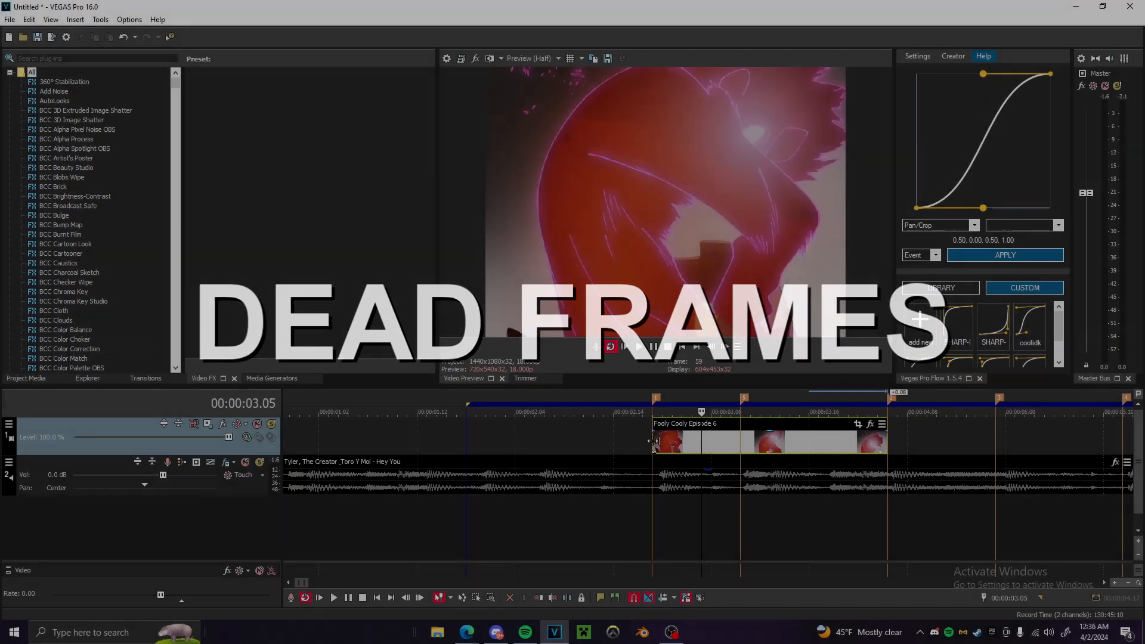
left_click(658, 441)
scroll(660, 442, "up", 1)
left_click(679, 437)
scroll(679, 437, "down", 1)
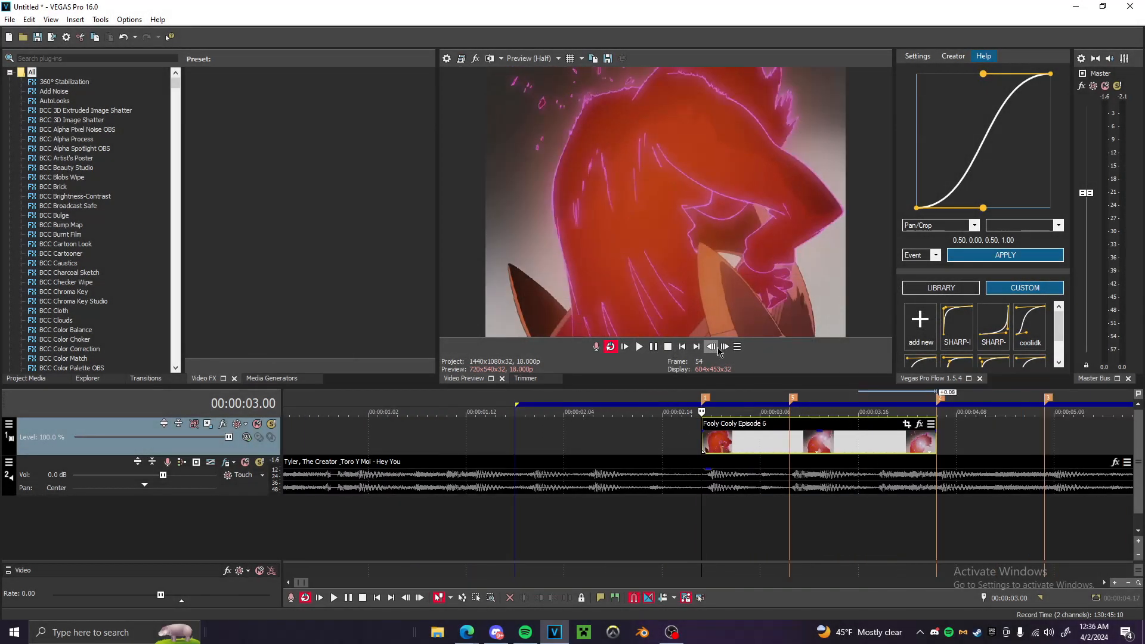
Step through every frame between marker 1 and marker 5 to compare repeated frames at the clip's original speed
left_click(725, 347)
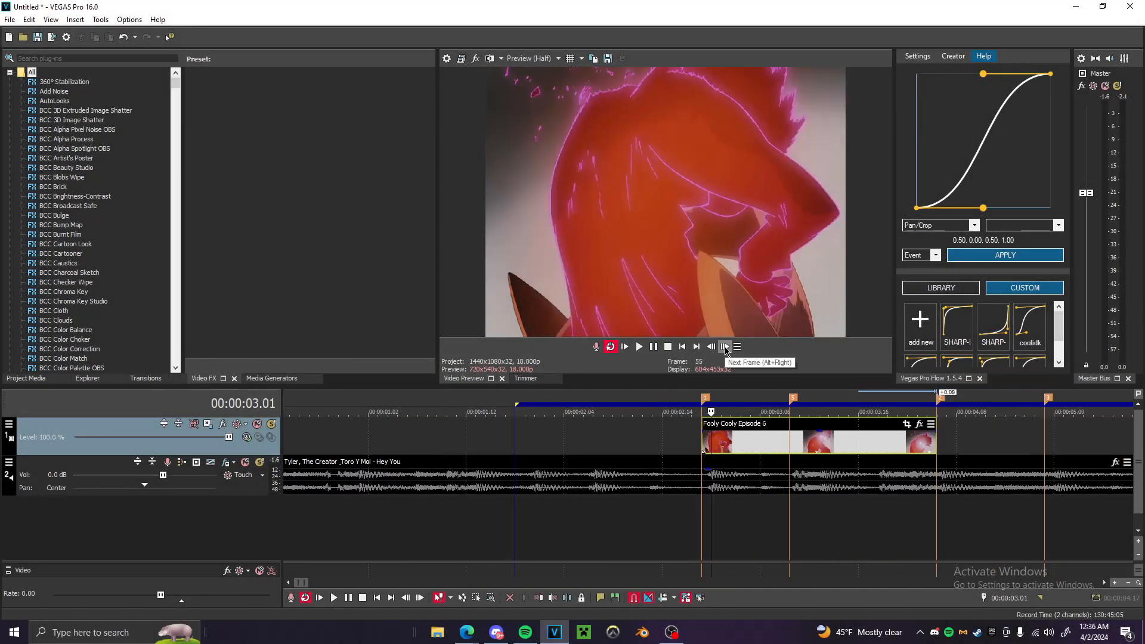
left_click(725, 346)
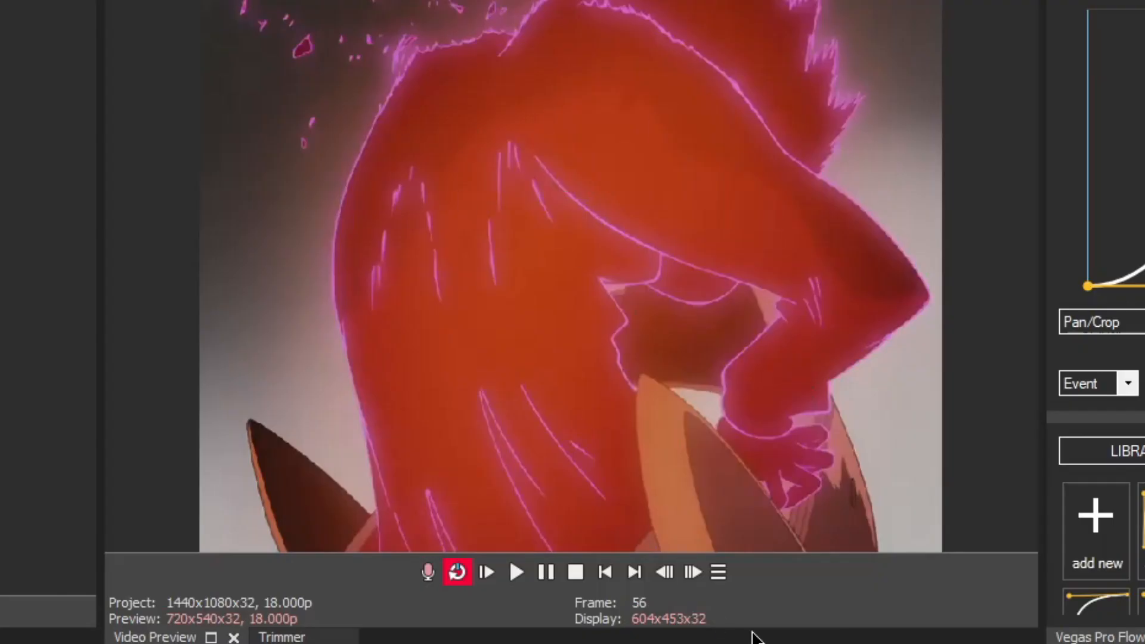
left_click(692, 571)
left_click(692, 572)
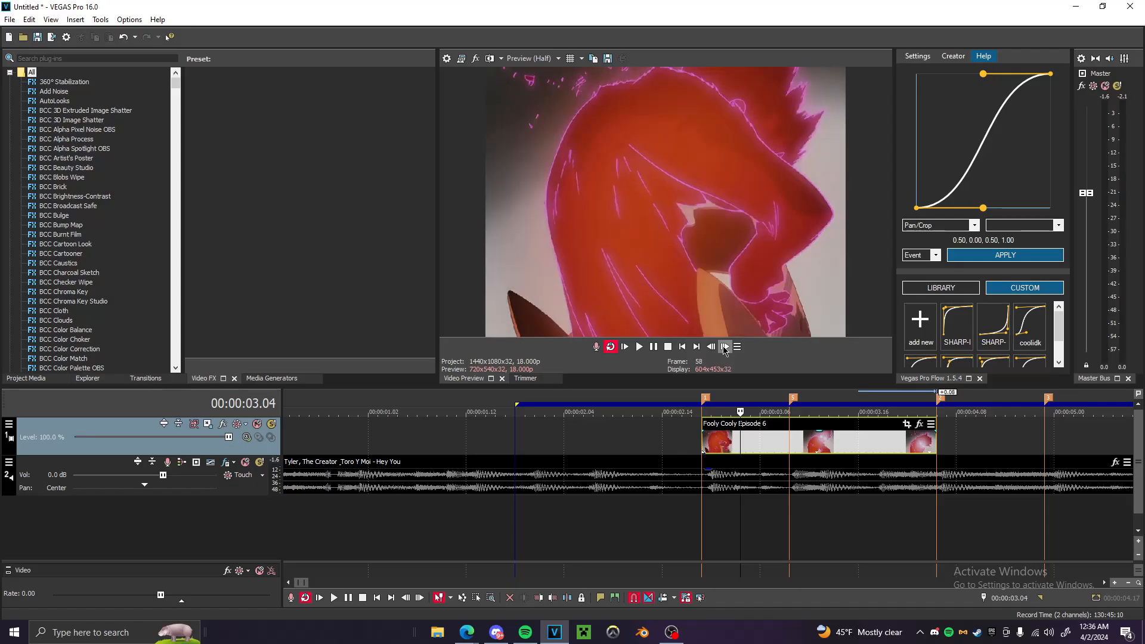
left_click(692, 572)
left_click(725, 346)
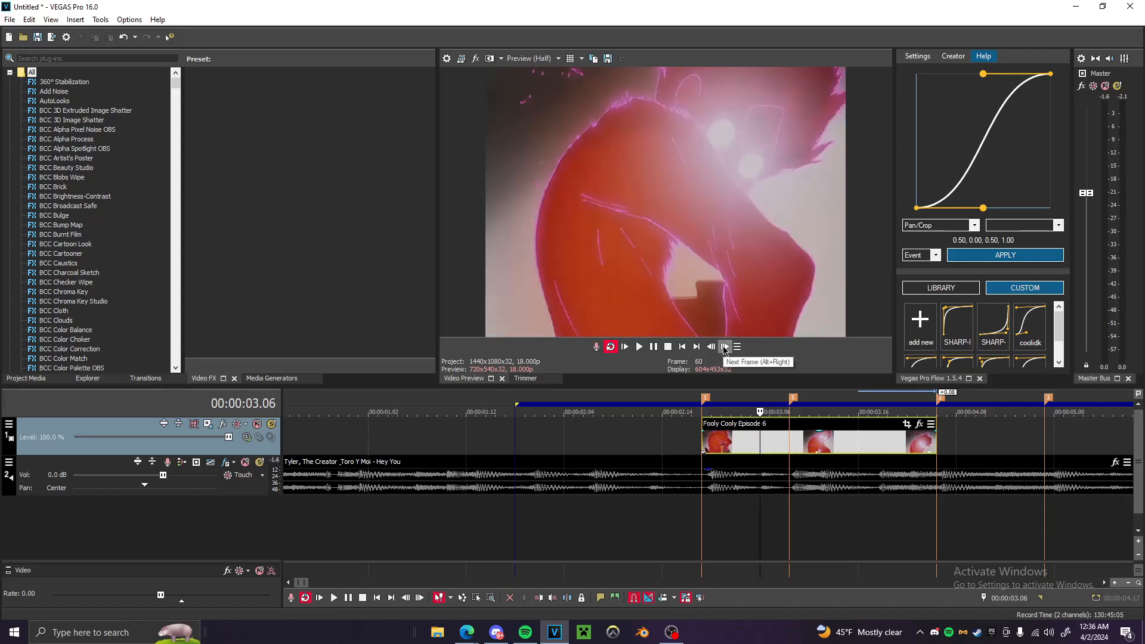
left_click(724, 348)
left_click(725, 348)
left_click(725, 348)
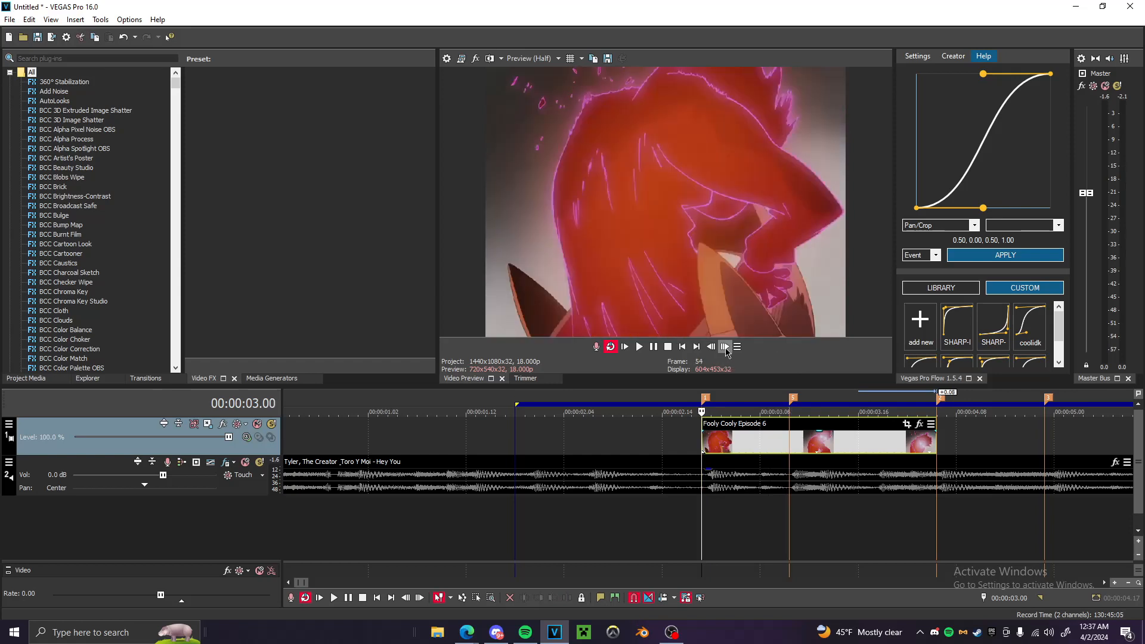
left_click(725, 348)
left_click(725, 348)
left_click(726, 348)
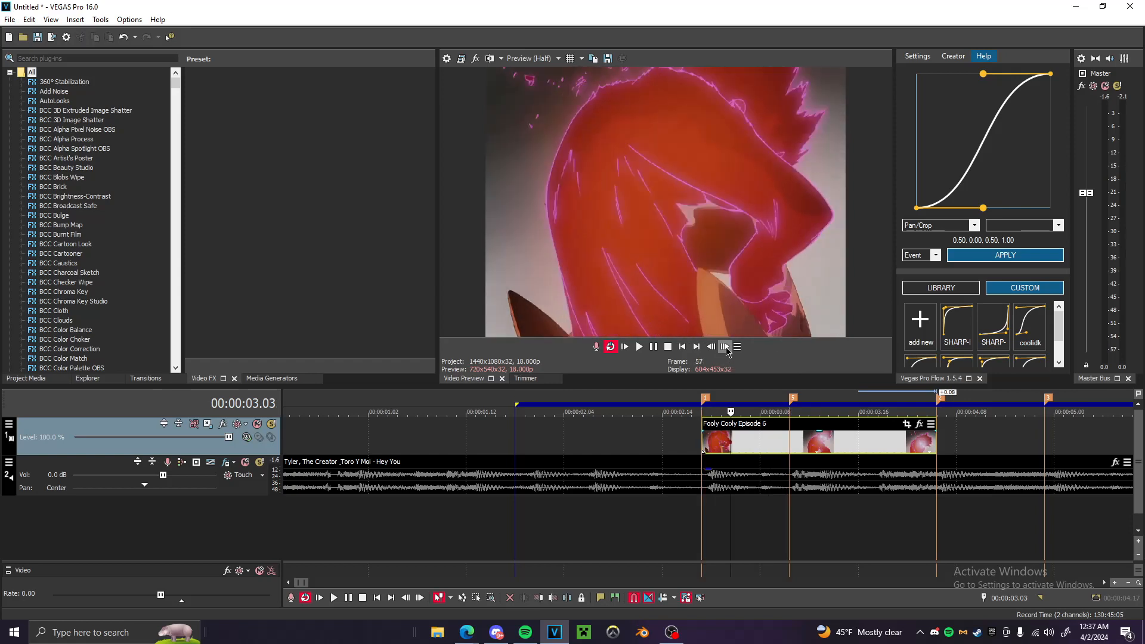
left_click(727, 348)
left_click(725, 347)
left_click(725, 347)
left_click(725, 347)
left_click(725, 347)
left_click(725, 347)
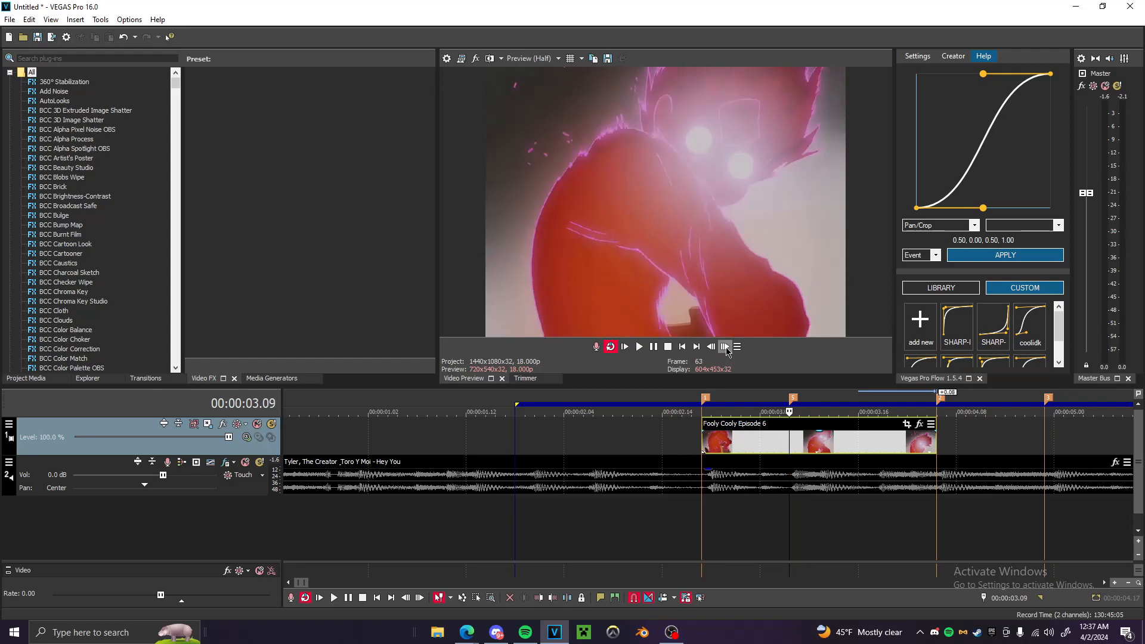
Set the playback rate of the clip at marker 1 to 2 in its event properties
right_click(749, 448)
left_click(793, 609)
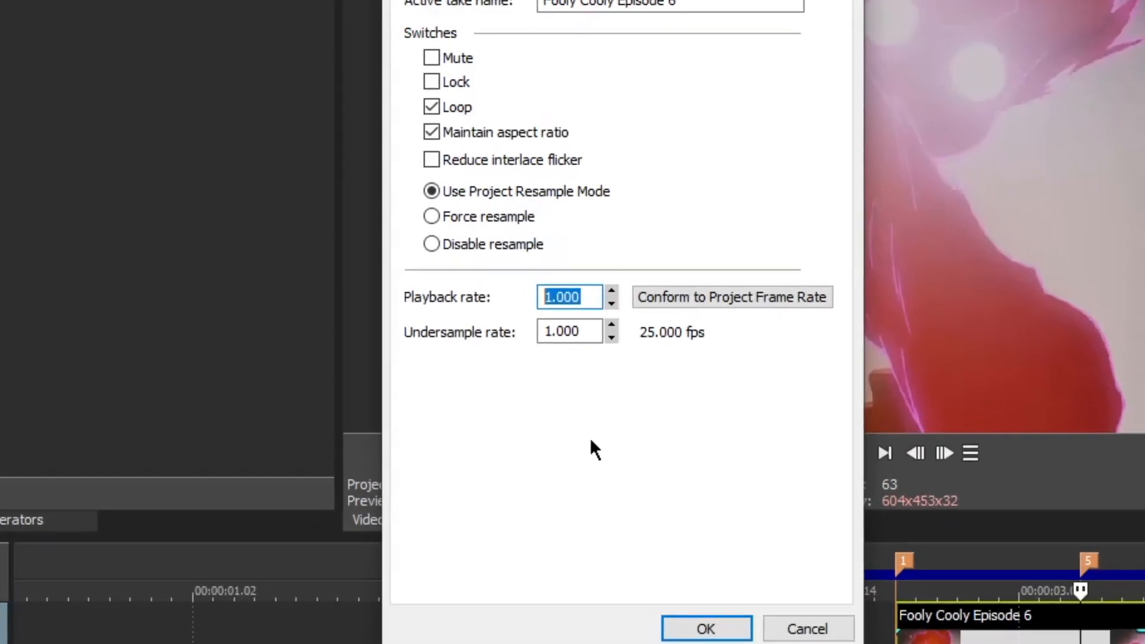
type("2")
key("Return")
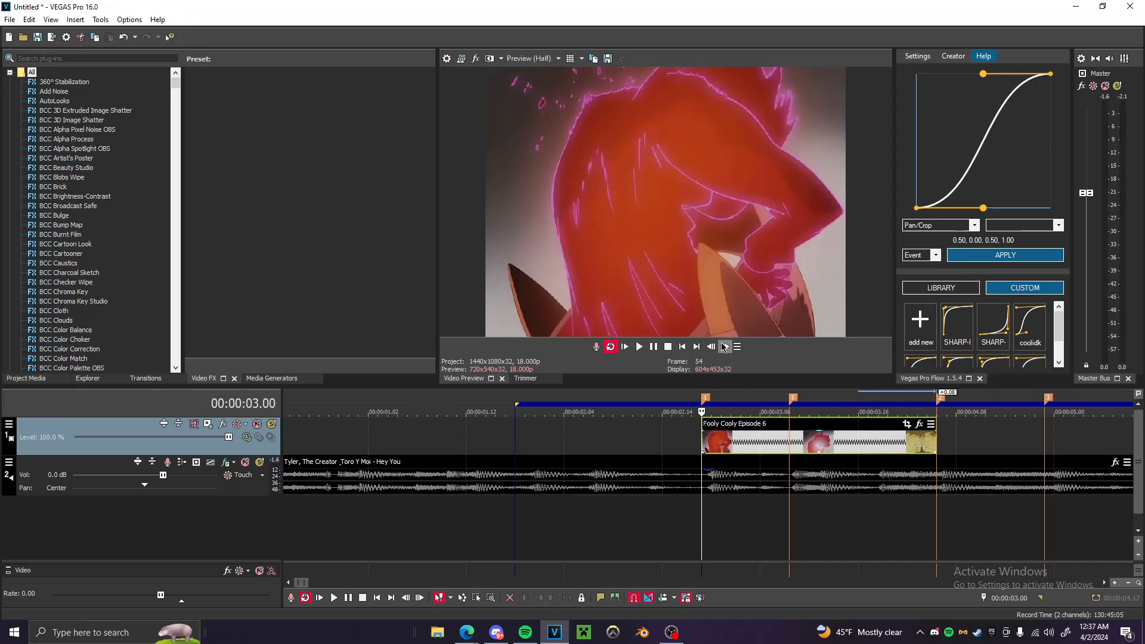
Step frame by frame through the sped-up clip from marker 1 to check for remaining dead frames
left_click(728, 346)
left_click(728, 346)
left_click(728, 346)
left_click(728, 346)
left_click(658, 576)
left_click(658, 576)
left_click(659, 576)
left_click(658, 576)
left_click(658, 576)
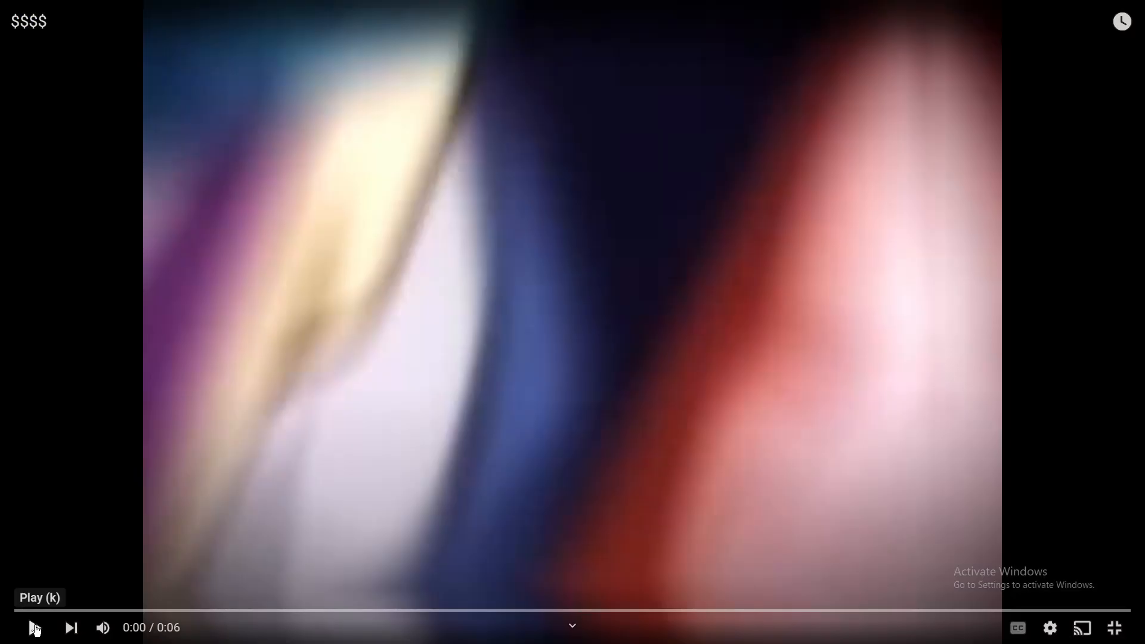
Switch to YouTube, play the video titled $$$$, and jump back to about 0:03
left_click(35, 627)
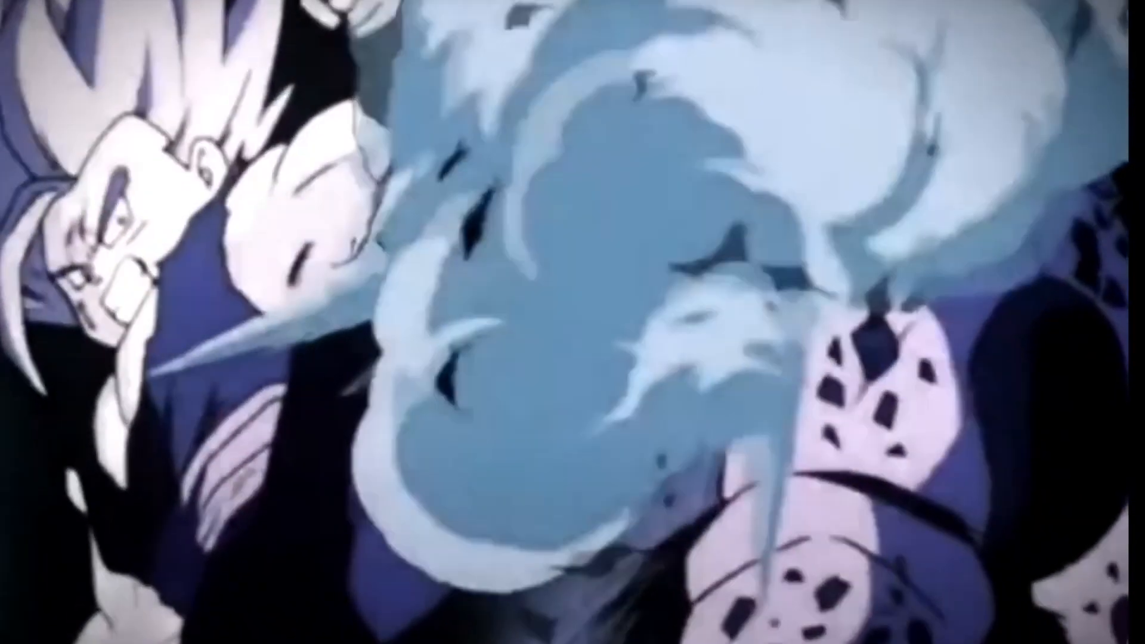
left_click(35, 627)
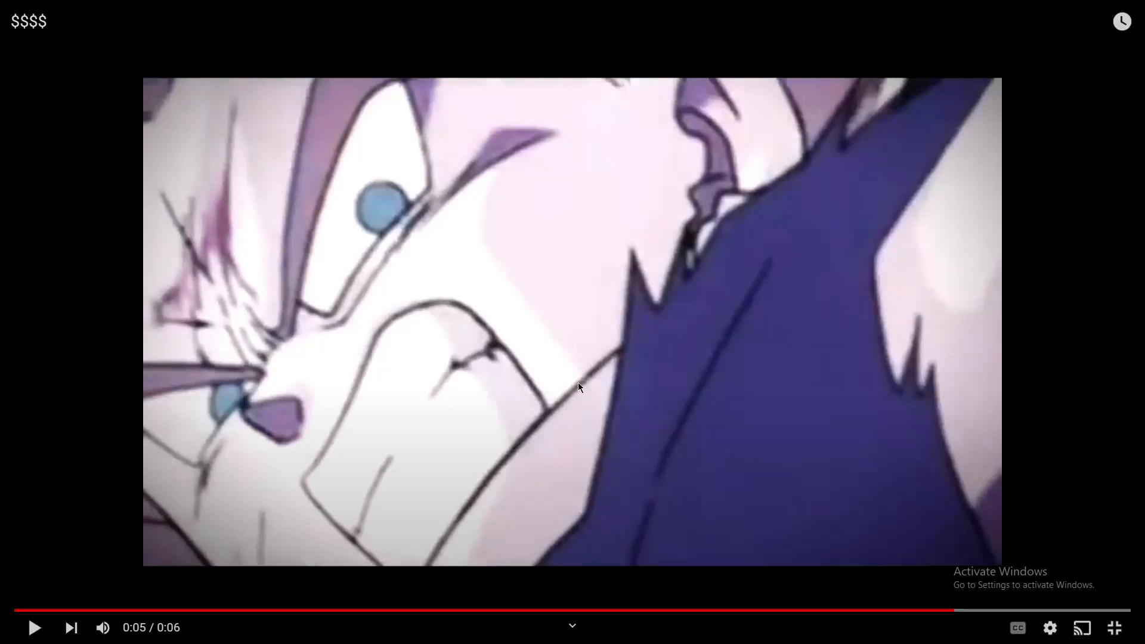
left_click(648, 610)
Choose 720p as the video quality and review the shot around 0:03, pausing playback on it
left_click(1050, 627)
left_click(1048, 583)
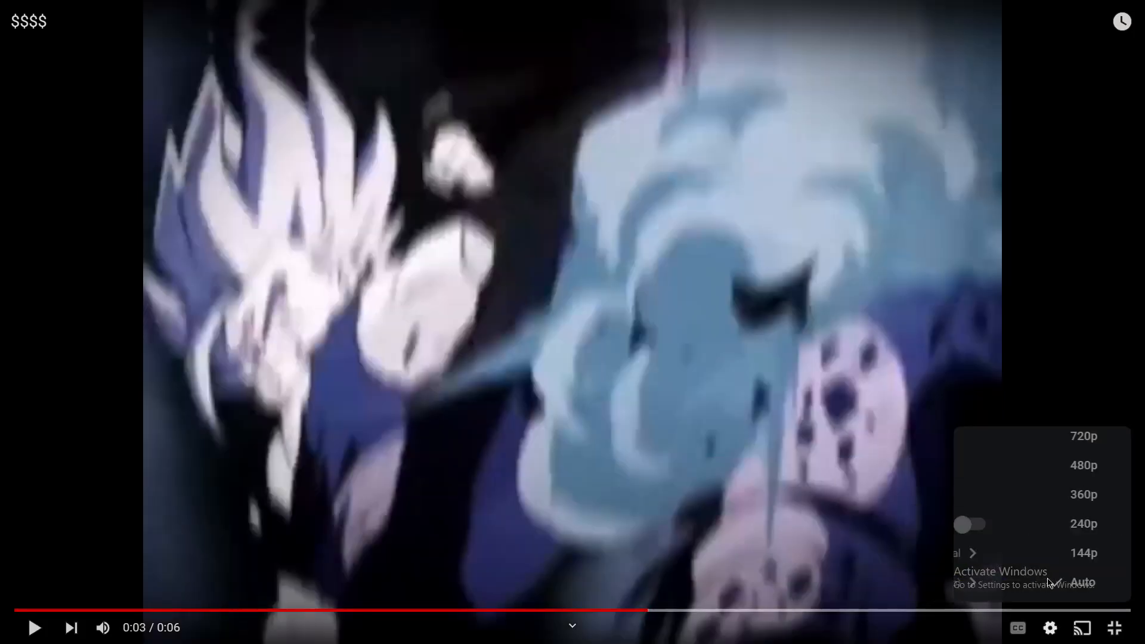
left_click(1062, 591)
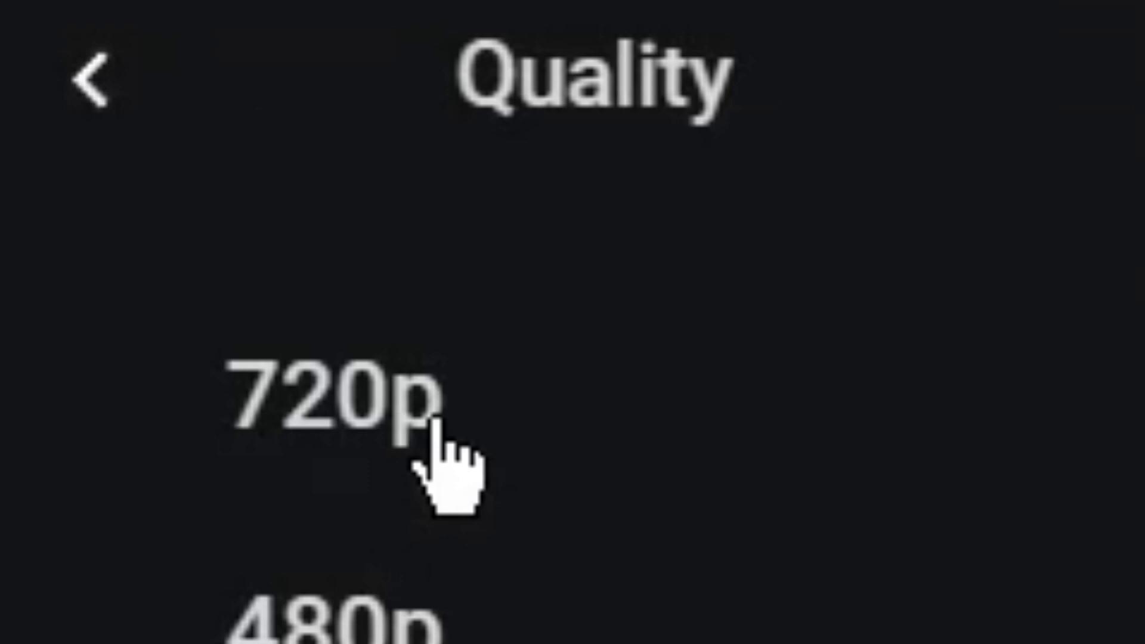
left_click(434, 421)
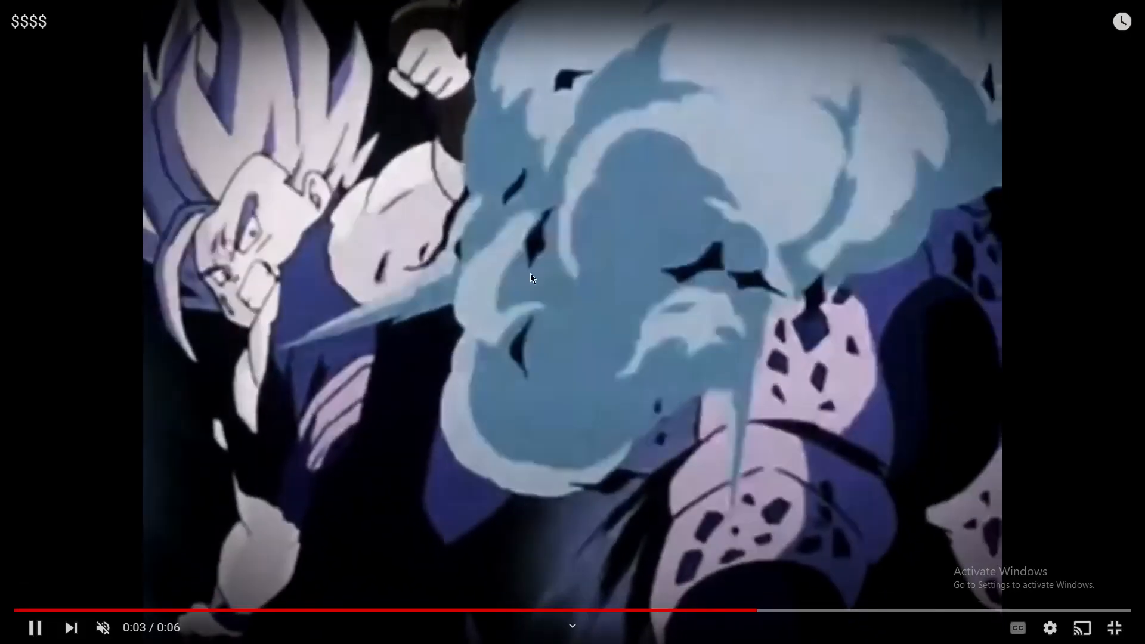
left_click(511, 358)
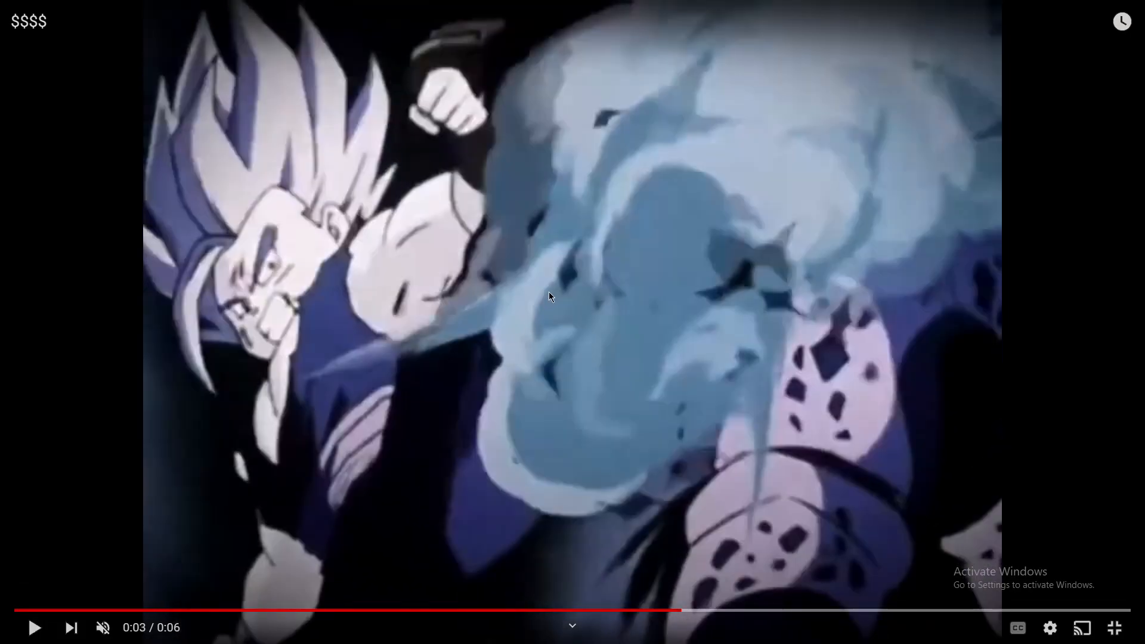
left_click(455, 249)
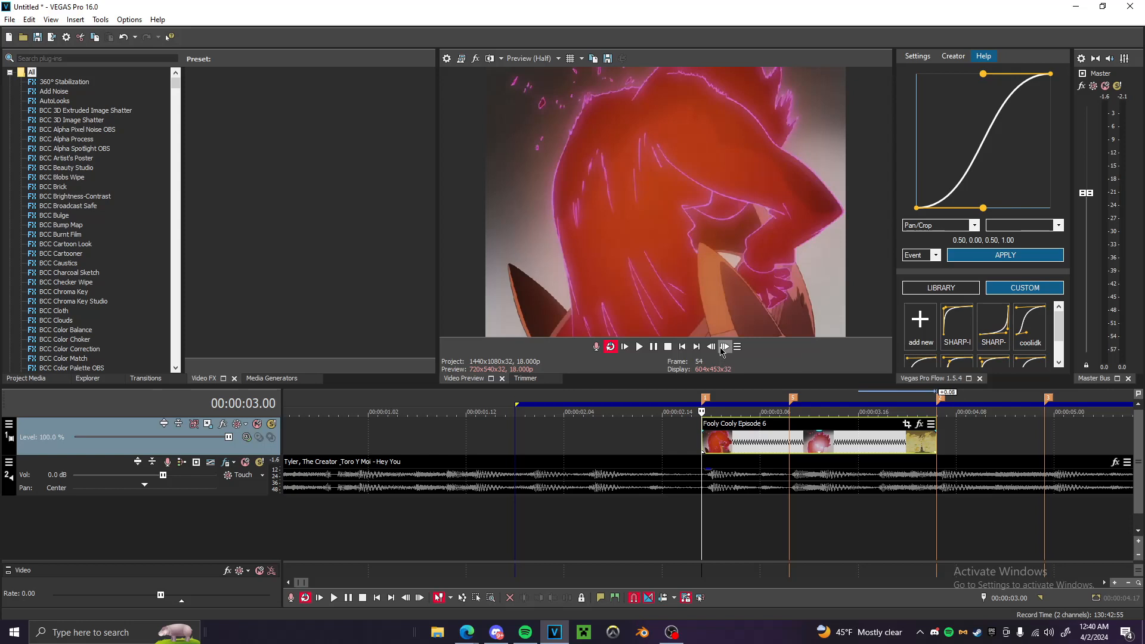
Advance frame by frame from 00:00:03.00 to compare the opening frames of the sped-up clip
left_click(721, 348)
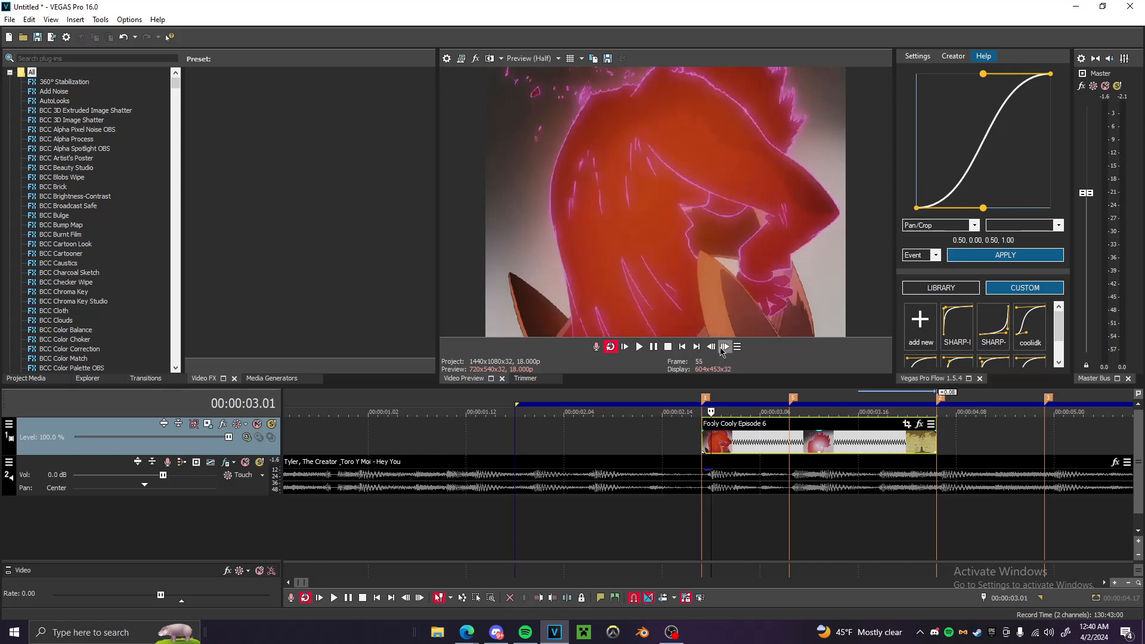
left_click(721, 349)
left_click(721, 348)
left_click(721, 348)
left_click(721, 348)
left_click(721, 348)
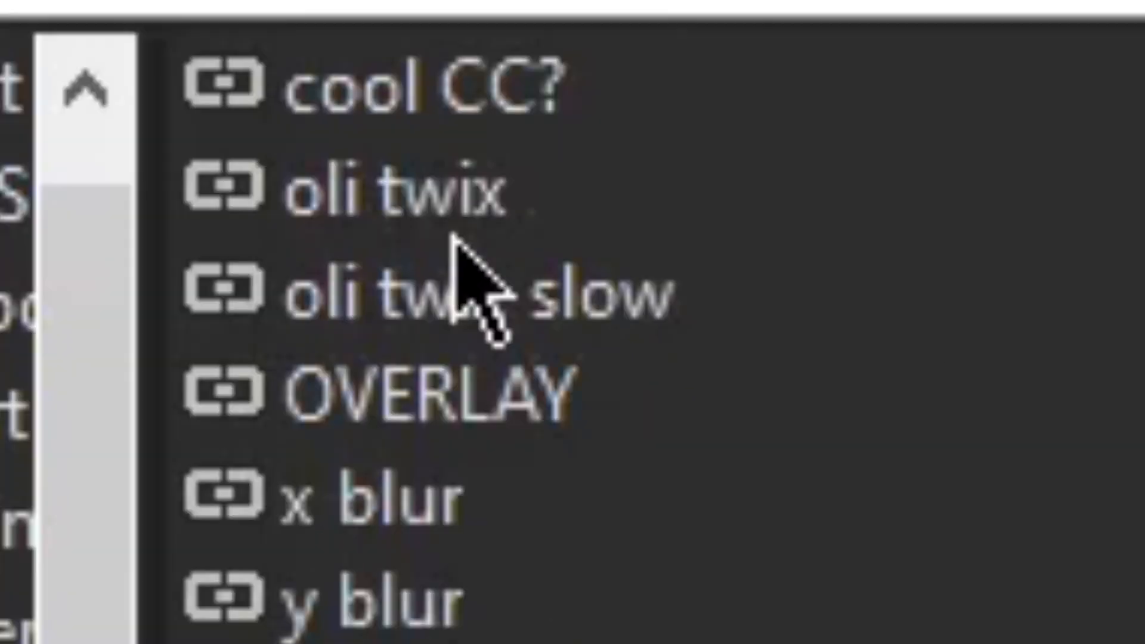
Apply the oli twix effect package to the clip and enable keyframing on TwixtorPRO's Frame parameter
left_click(454, 237)
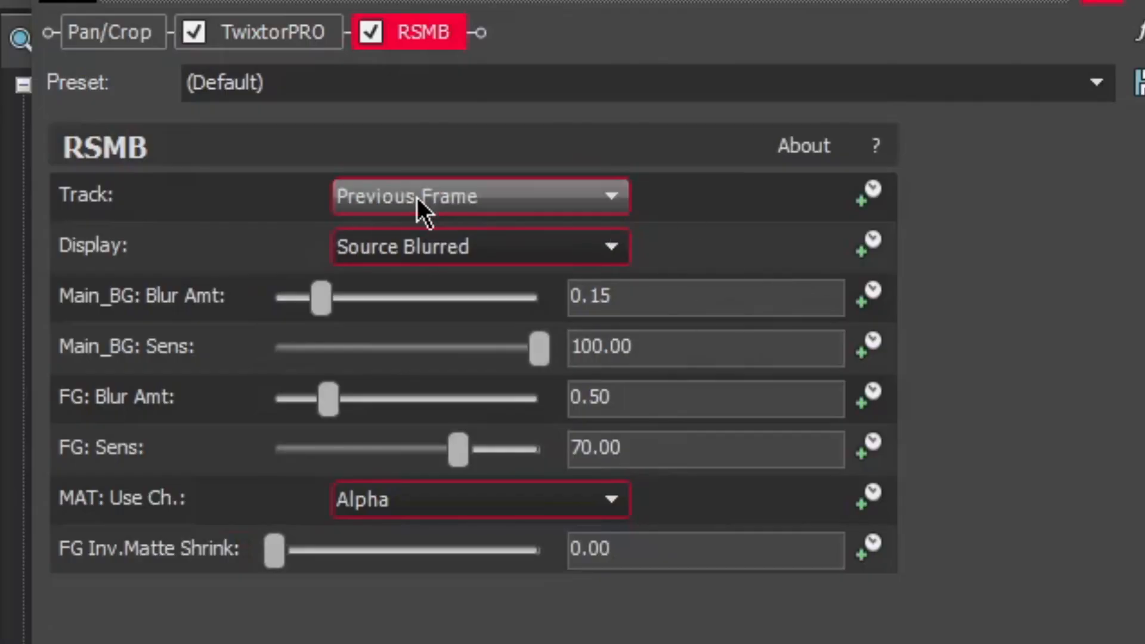
left_click(1139, 30)
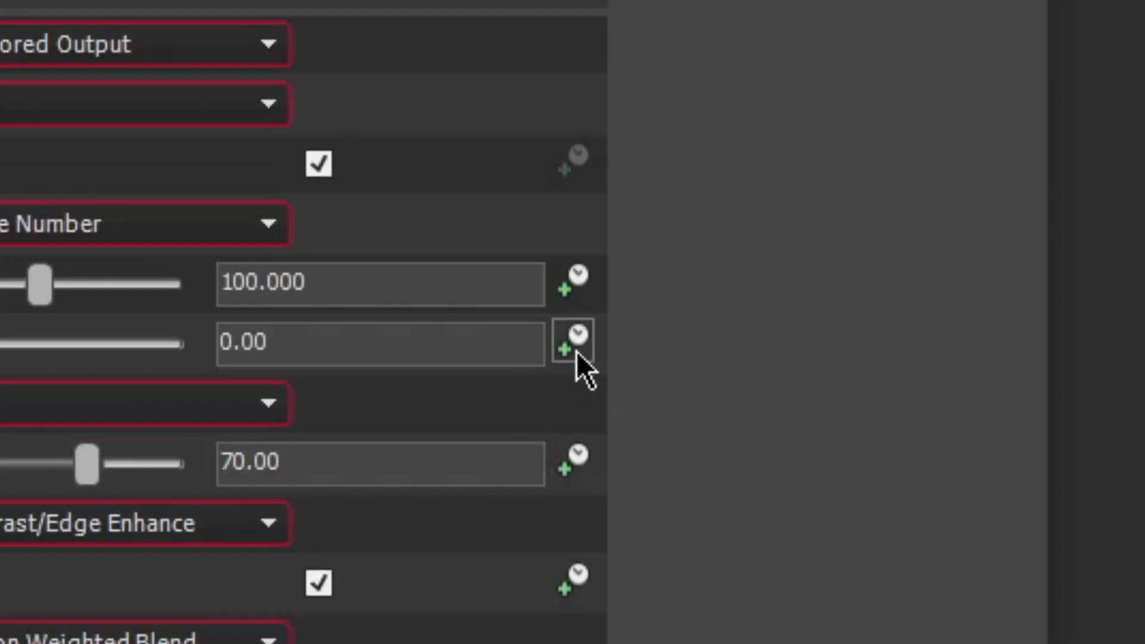
left_click(274, 191)
Set TwixtorPRO's Frame value to 1 at 00:00:01.02 in the clip's effect timeline
left_click_drag(601, 520, 770, 510)
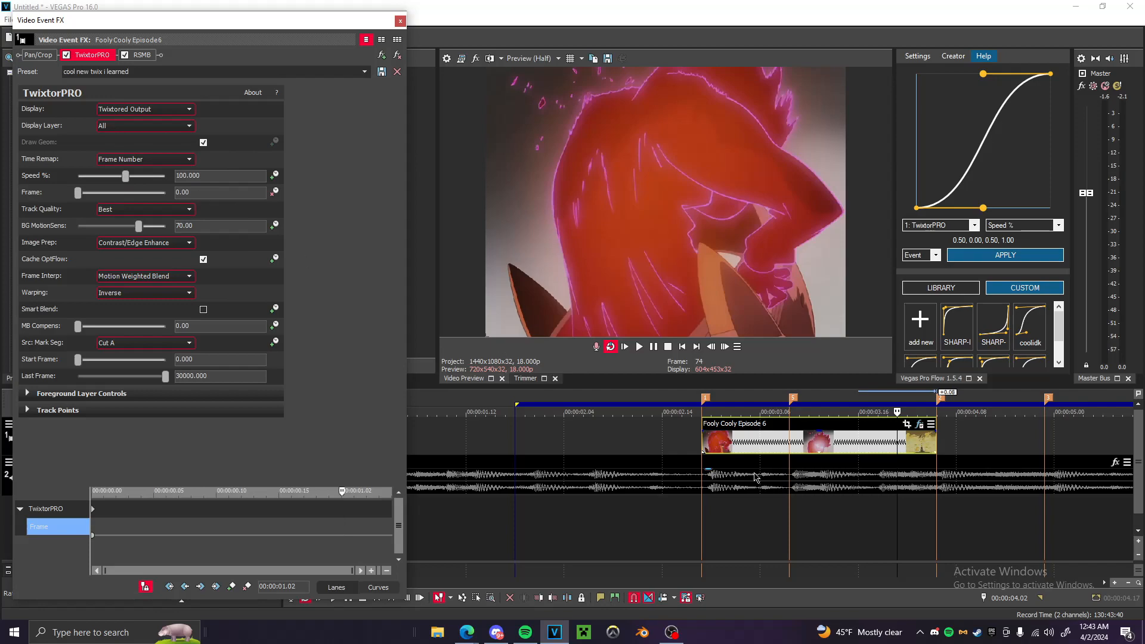
left_click_drag(197, 192, 156, 193)
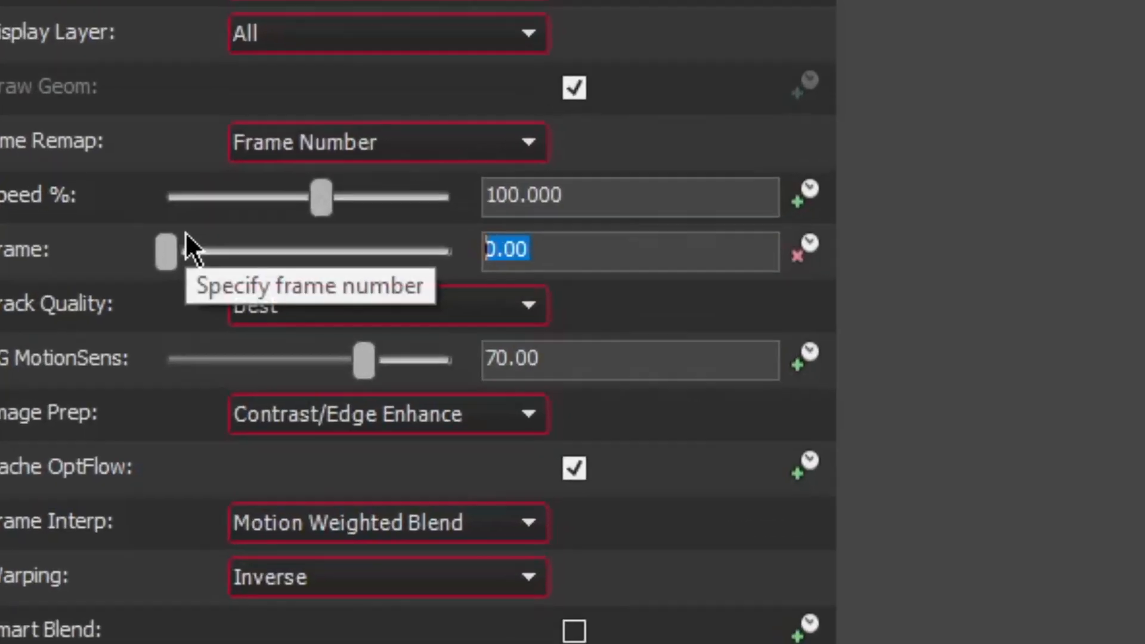
type("1")
key("Return")
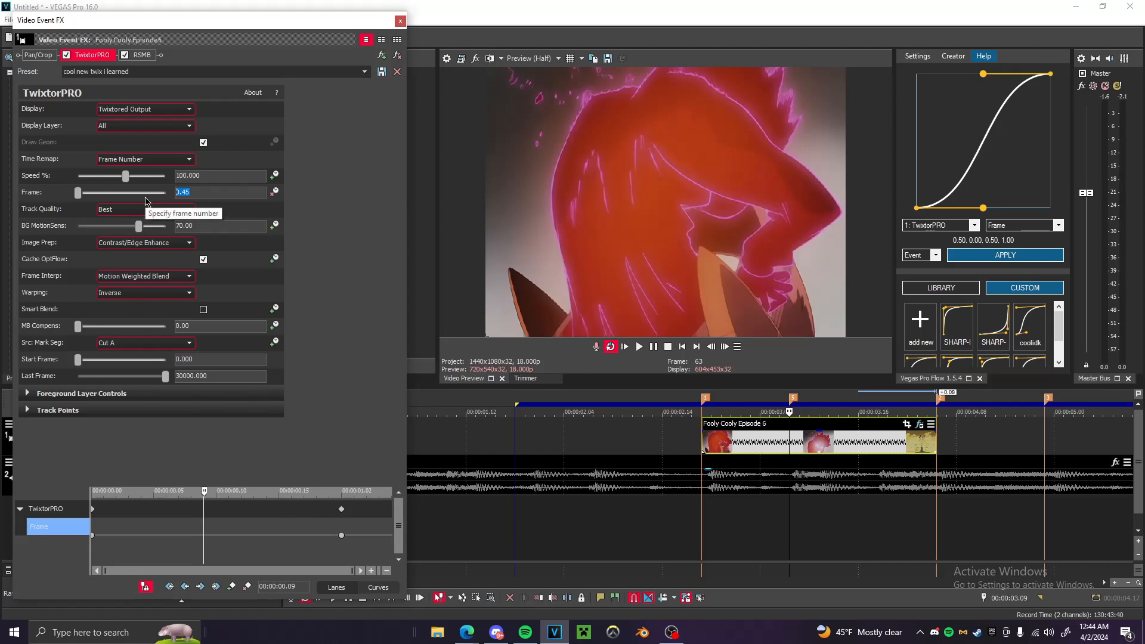
Add a Frame keyframe with value 3 at 00:00:00.09, in line with marker 5
type("3")
key("Return")
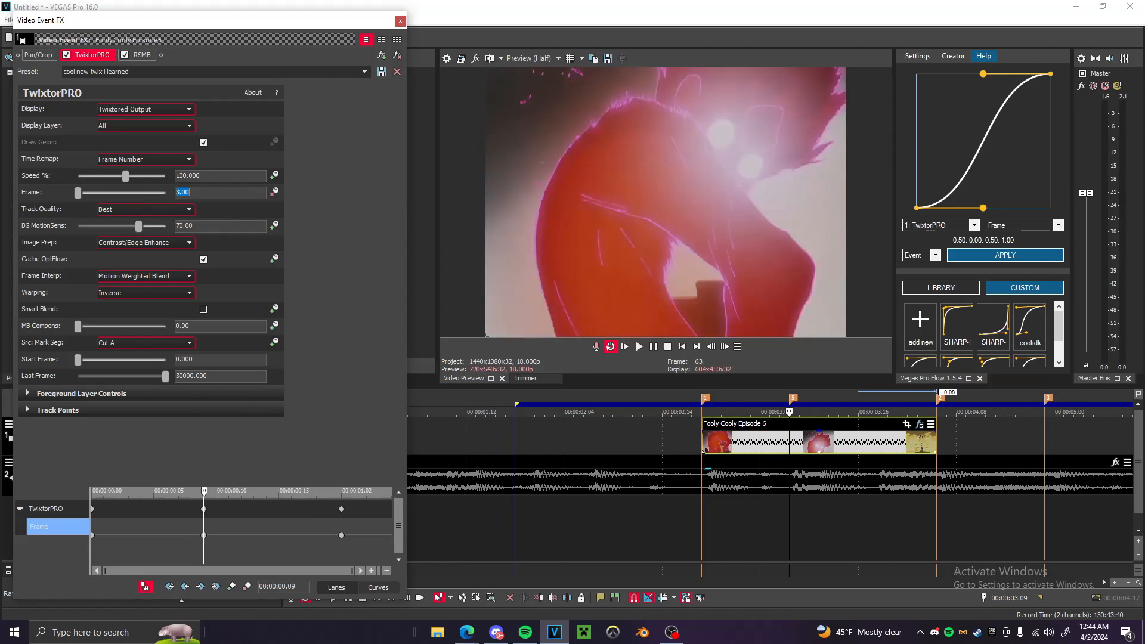
key("Return")
Move the last Frame keyframe to 00:00:01.05, compare values from 5 to 9 there, and set it to 7
left_click_drag(312, 532, 379, 534)
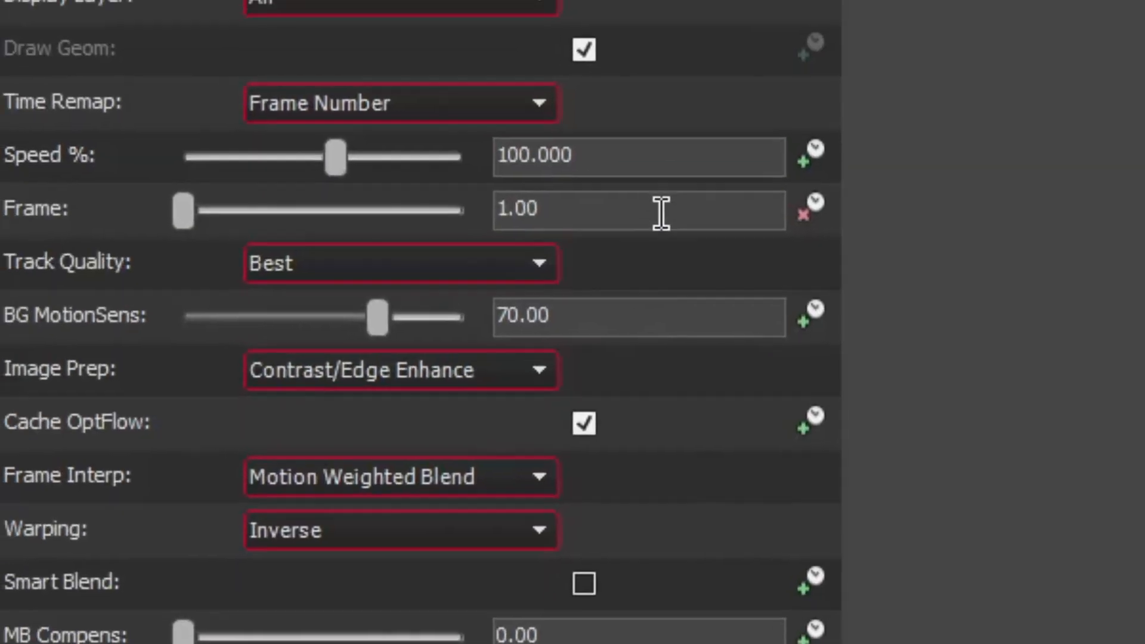
left_click_drag(661, 213, 460, 225)
type("5")
key("Return")
type("6")
key("Return")
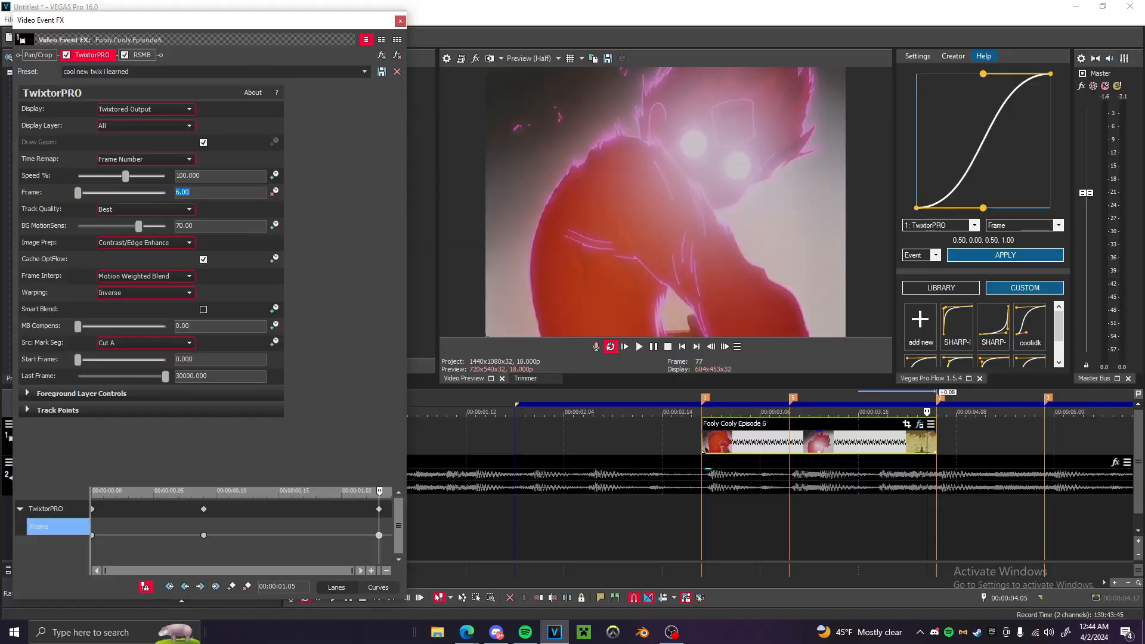
type("7")
key("Return")
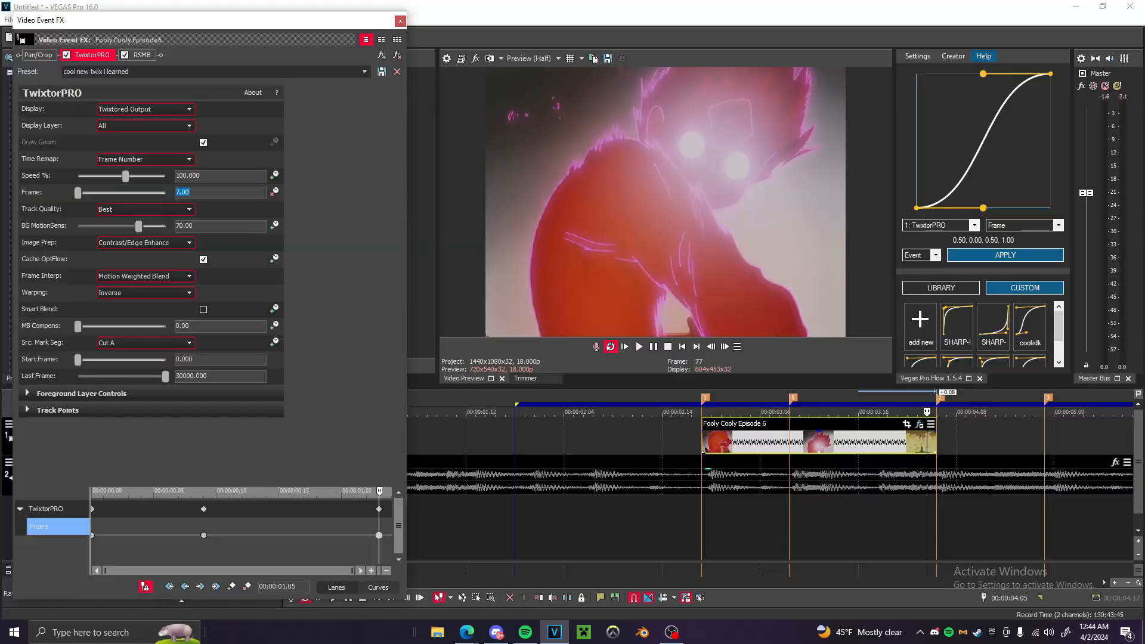
type("8")
key("Return")
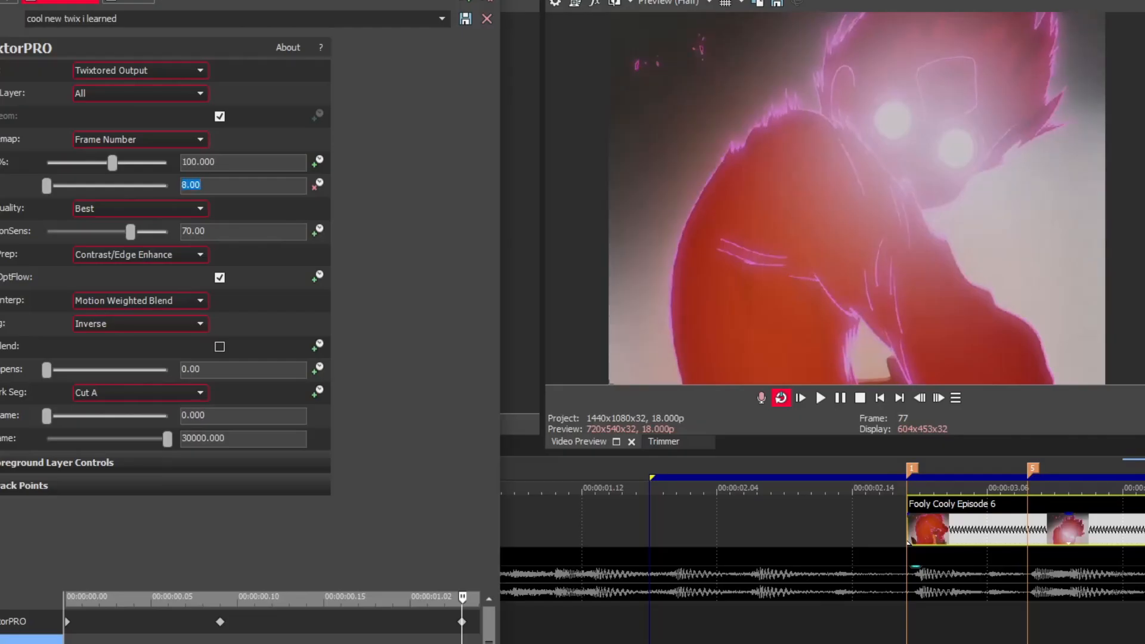
type("9")
key("Return")
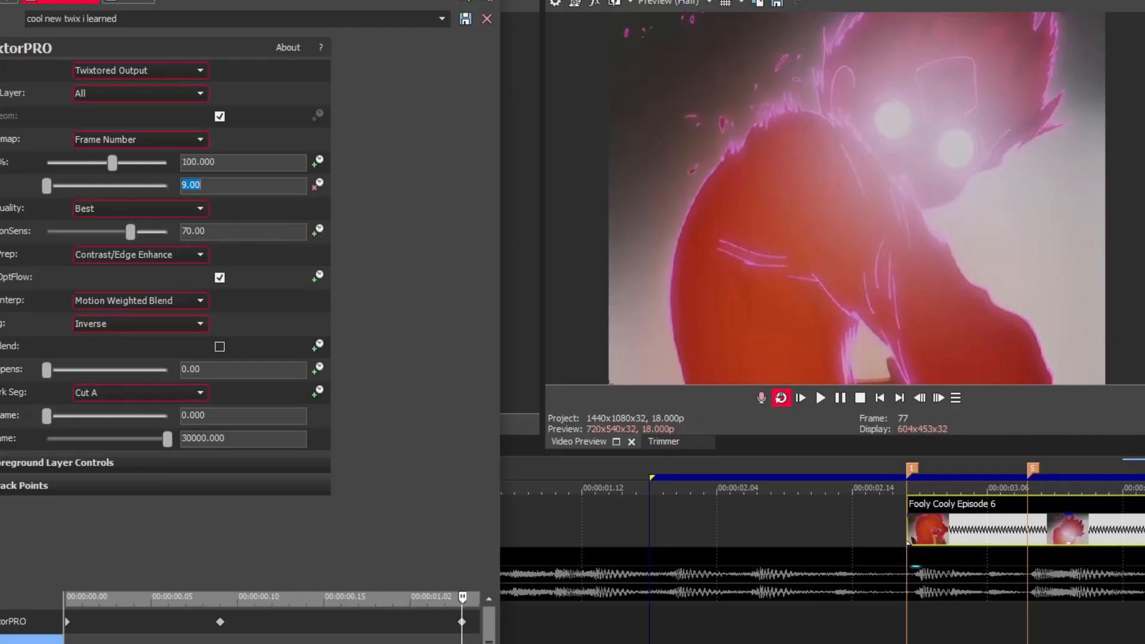
type("6")
key("Return")
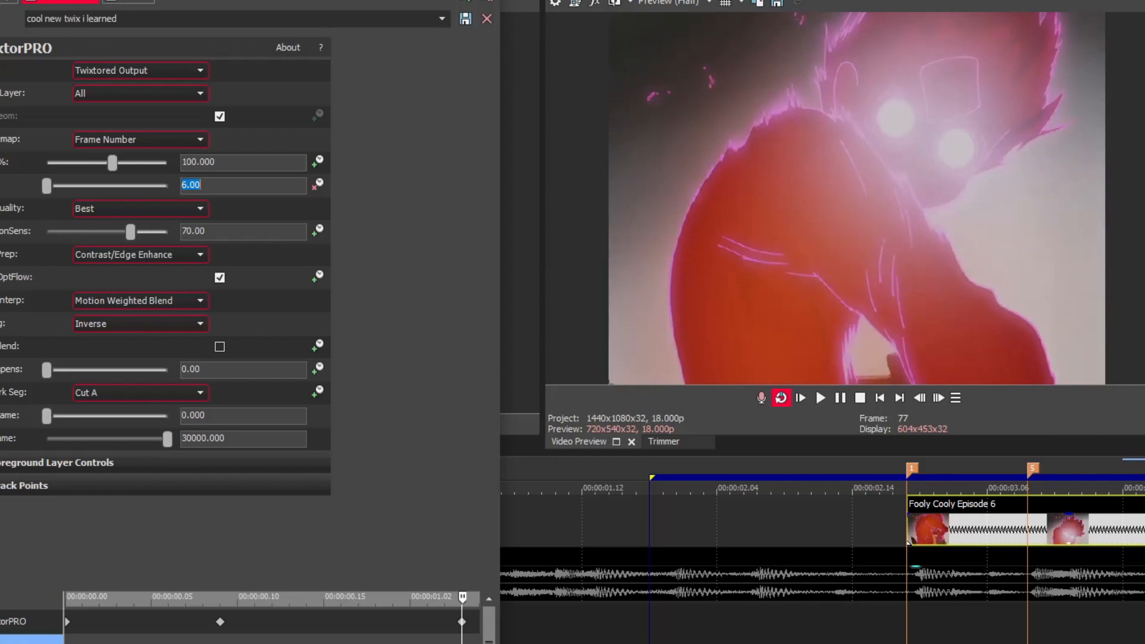
type("7")
key("Return")
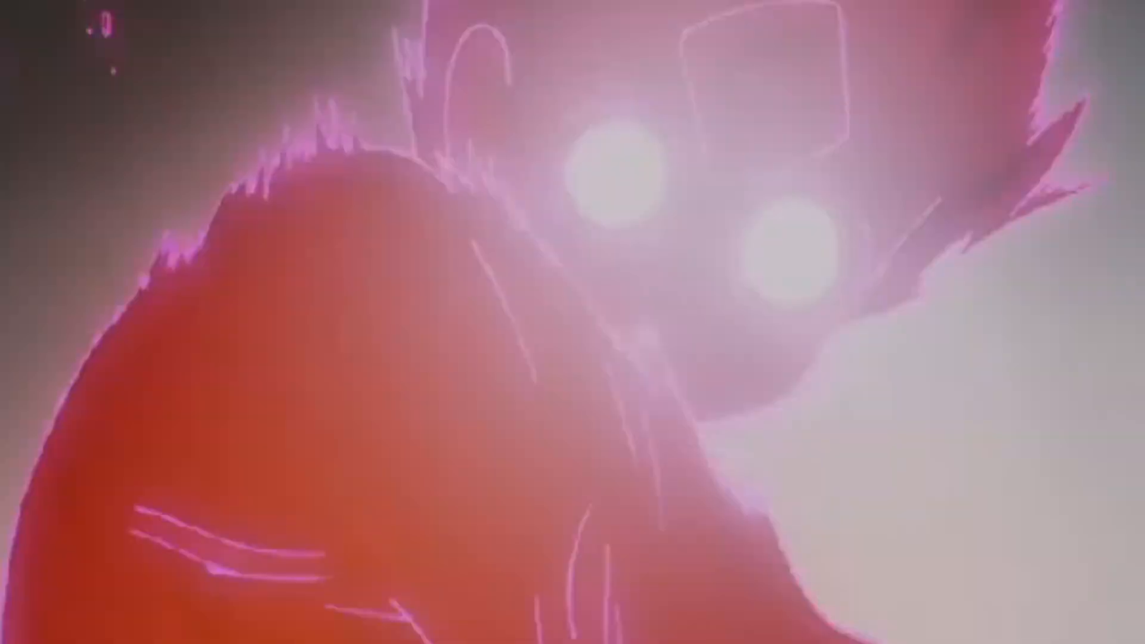
Shape the Vegas Pro Flow graph into a steep ease-out curve of 0.00, 0.97, 0.00, 0.98
left_click(737, 441)
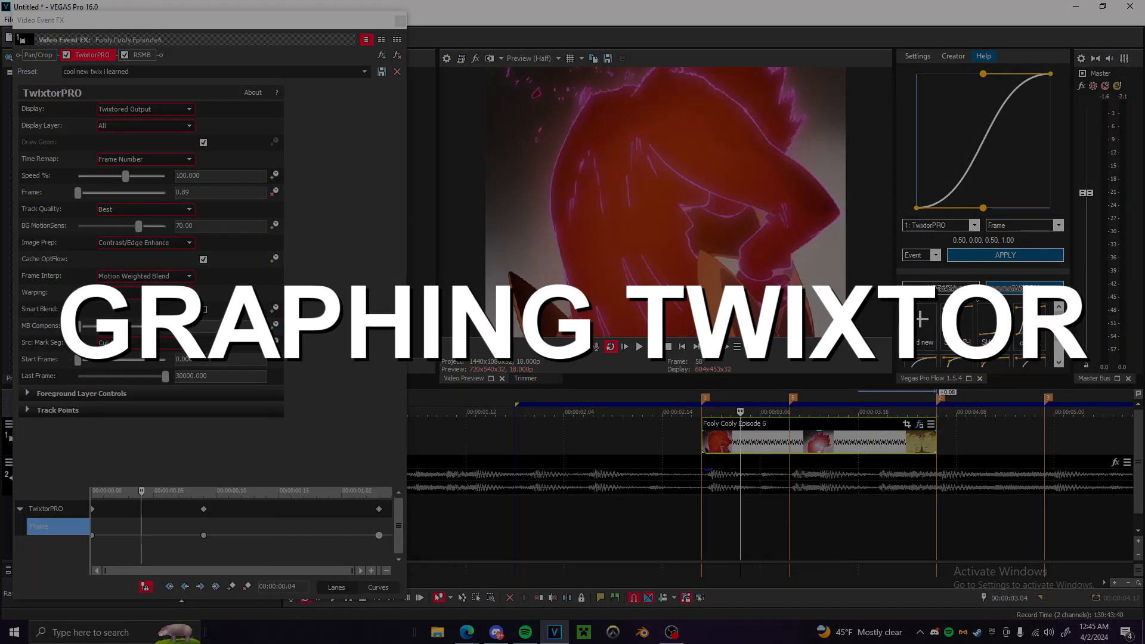
left_click_drag(950, 272, 950, 290)
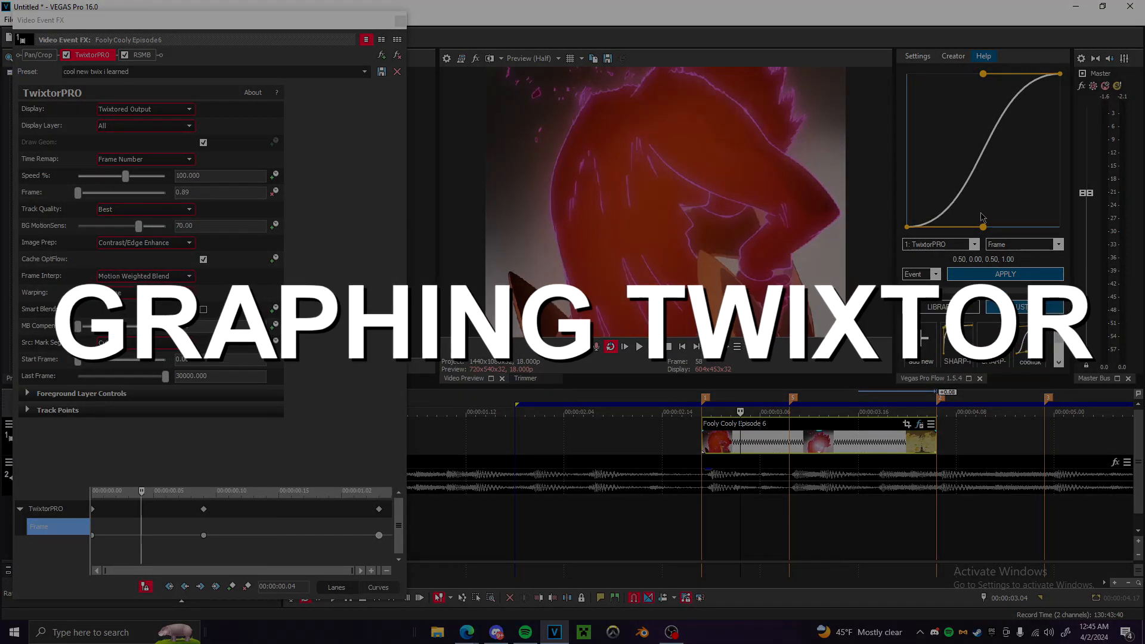
left_click_drag(982, 227, 907, 92)
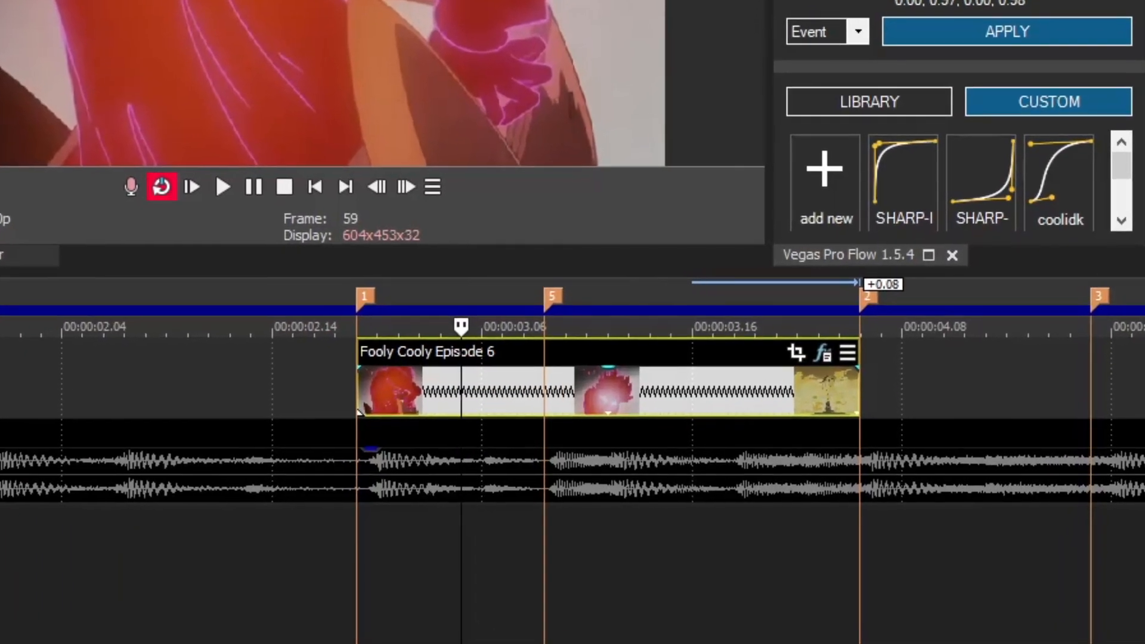
Target TwixtorPRO's Frame parameter and apply the curve between the clip's first two keyframes
left_click(967, 243)
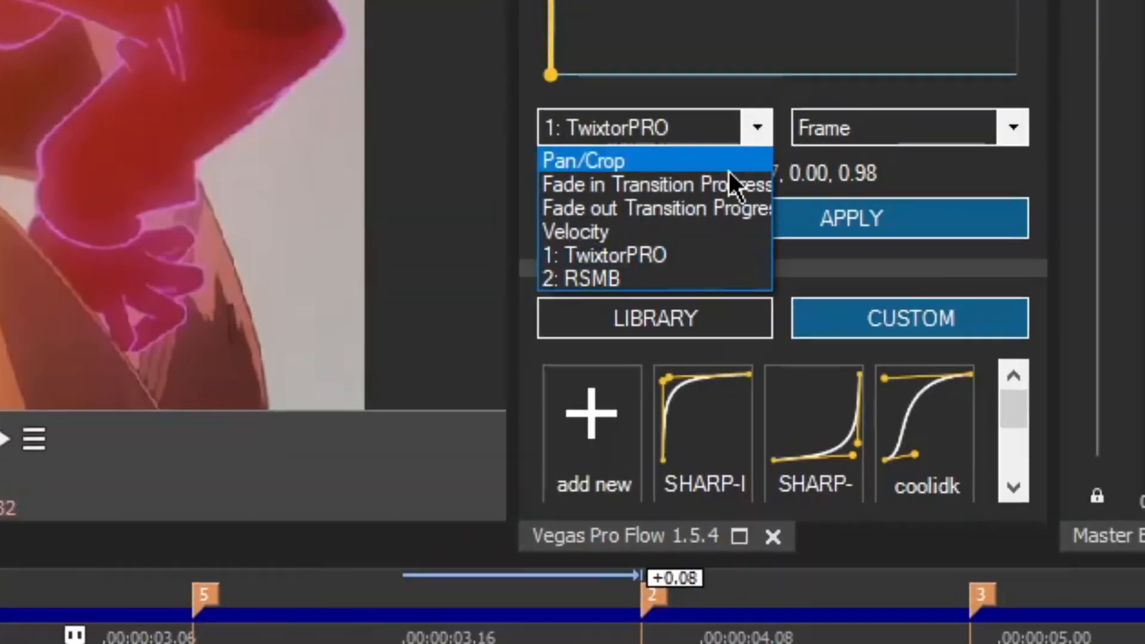
left_click(454, 292)
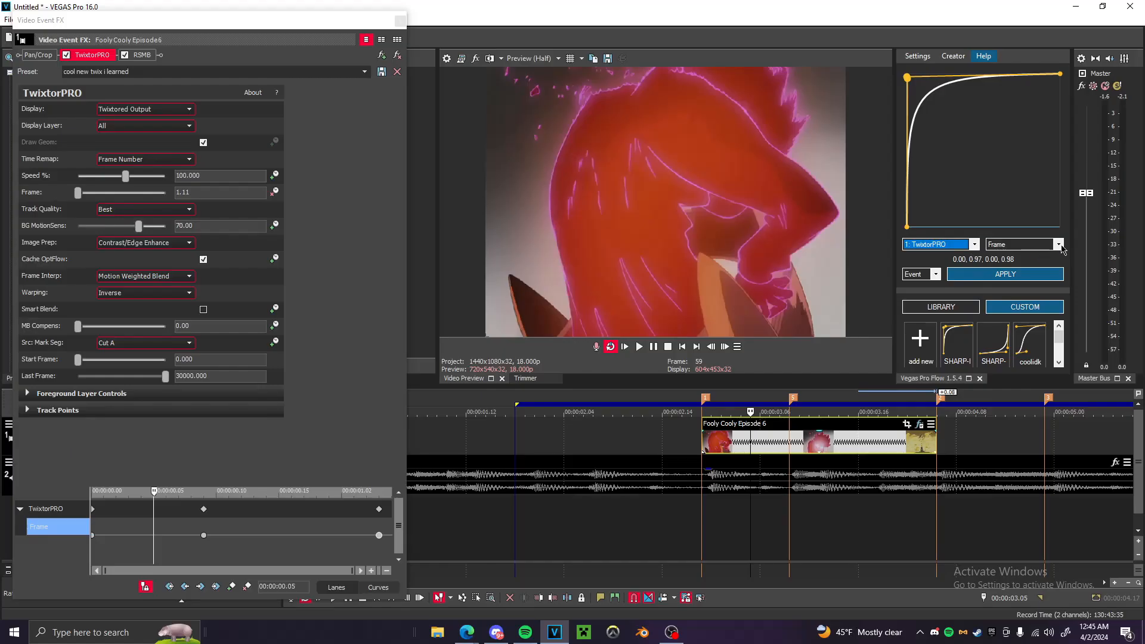
left_click(890, 143)
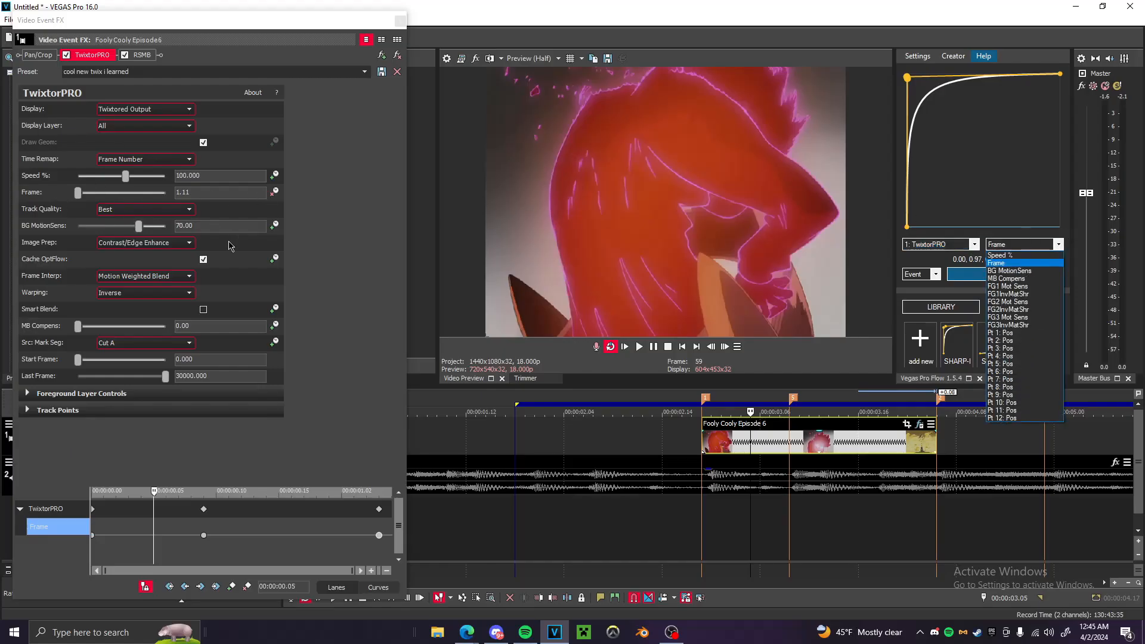
left_click(1010, 262)
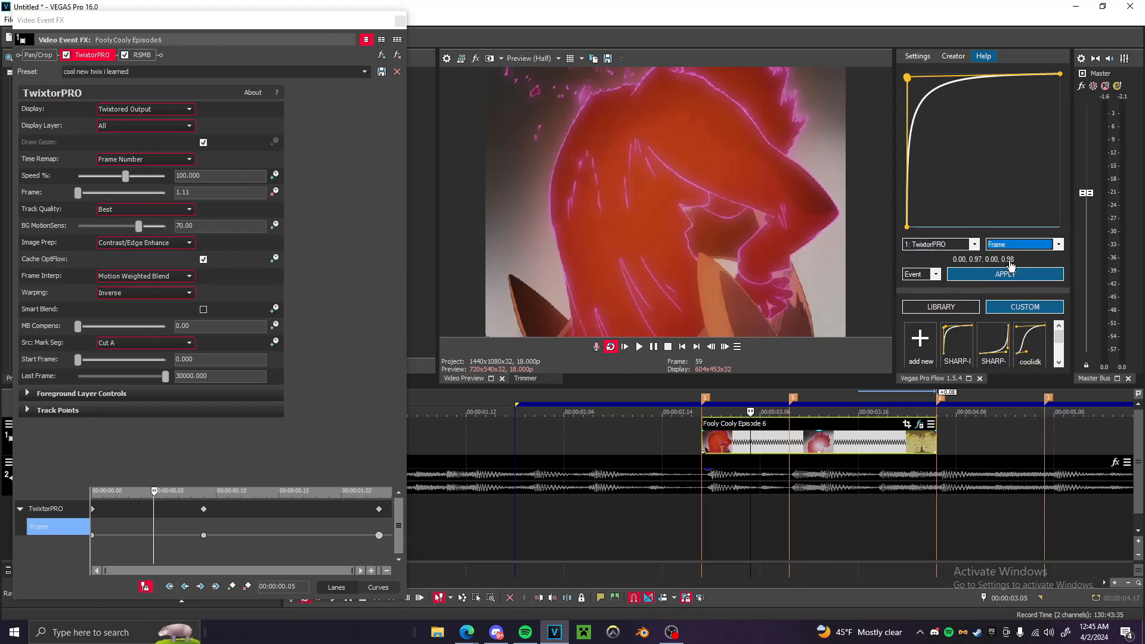
mouse_move(750, 442)
left_mouse_down()
mouse_move(803, 441)
mouse_move(741, 440)
left_mouse_up()
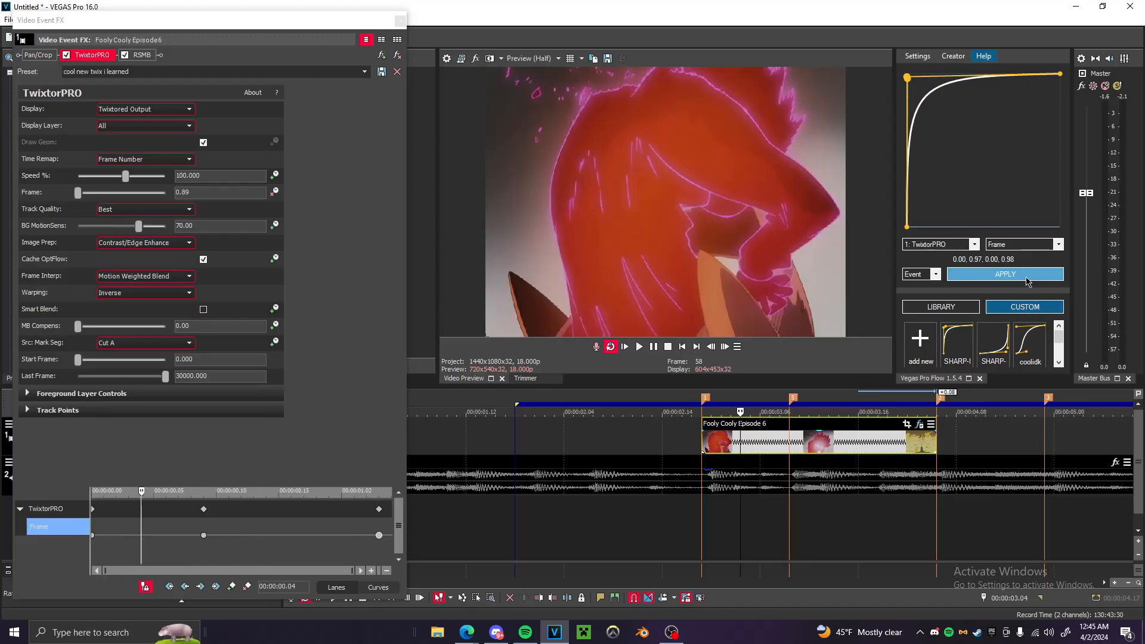
left_click(1026, 280)
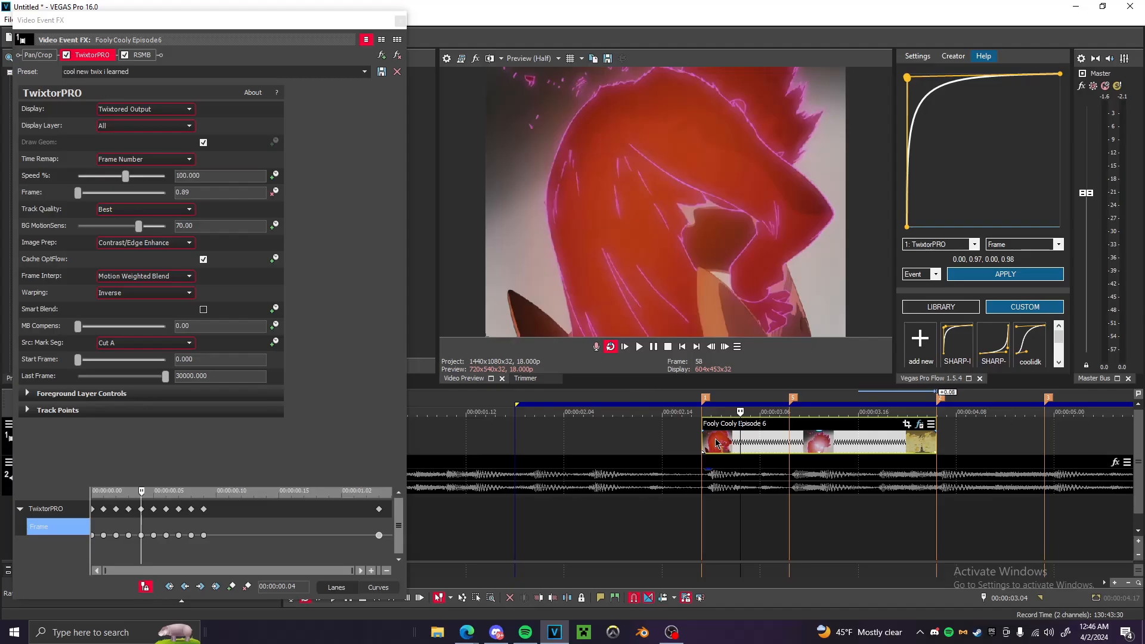
Close the clip's effects window and play the clip as a loop to review the graphed motion
left_click(714, 441)
left_click(289, 415)
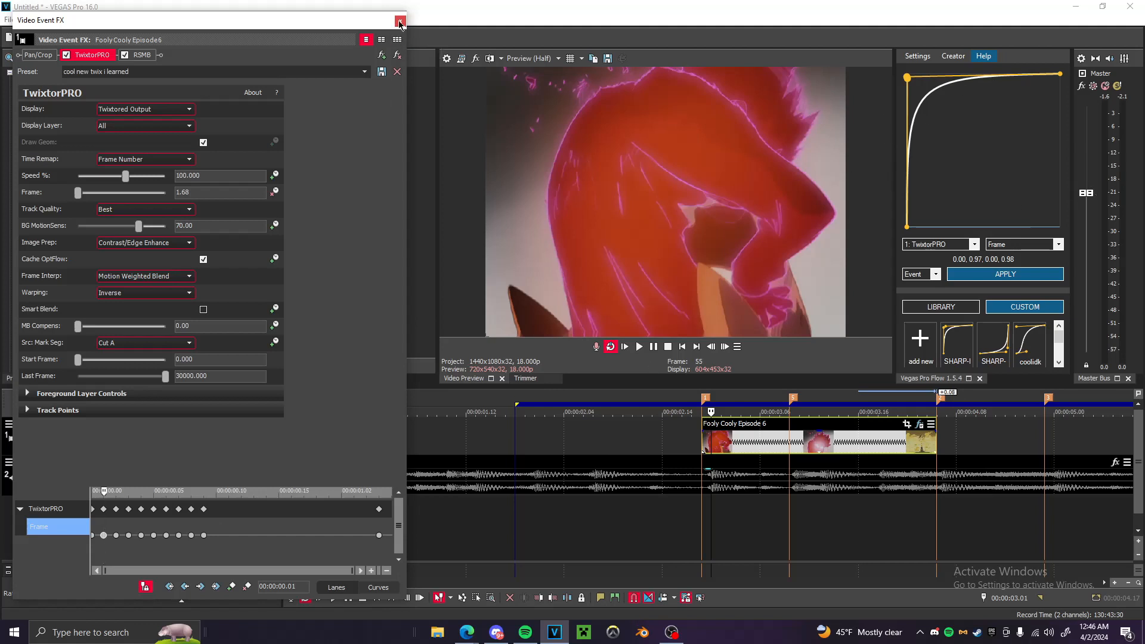
left_click(399, 20)
double_click(745, 446)
left_click(639, 346)
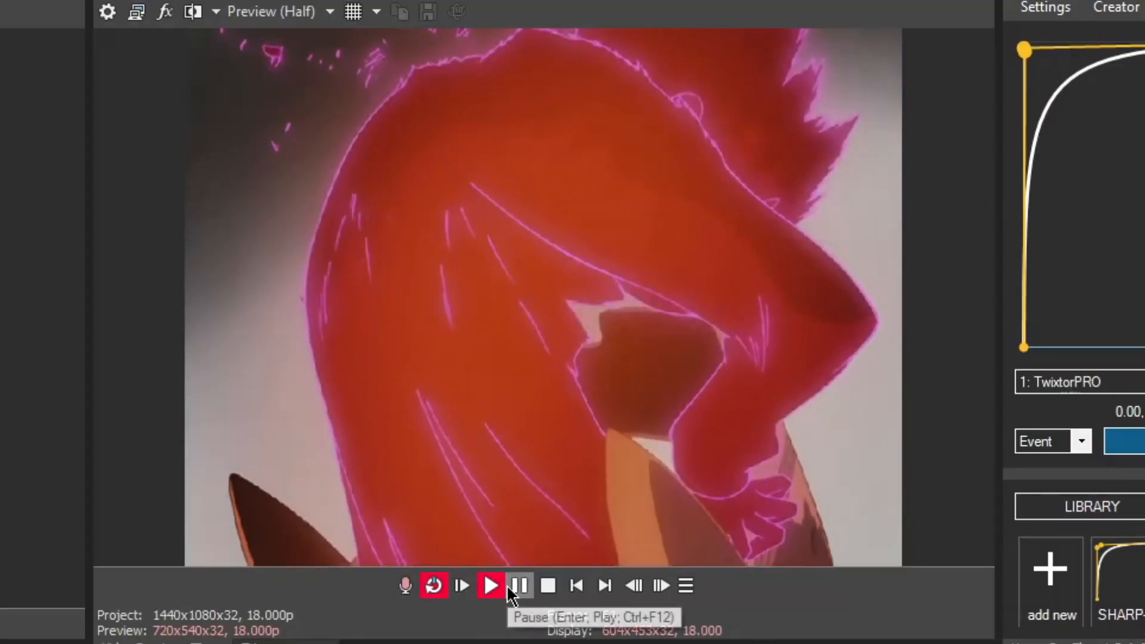
left_click(509, 586)
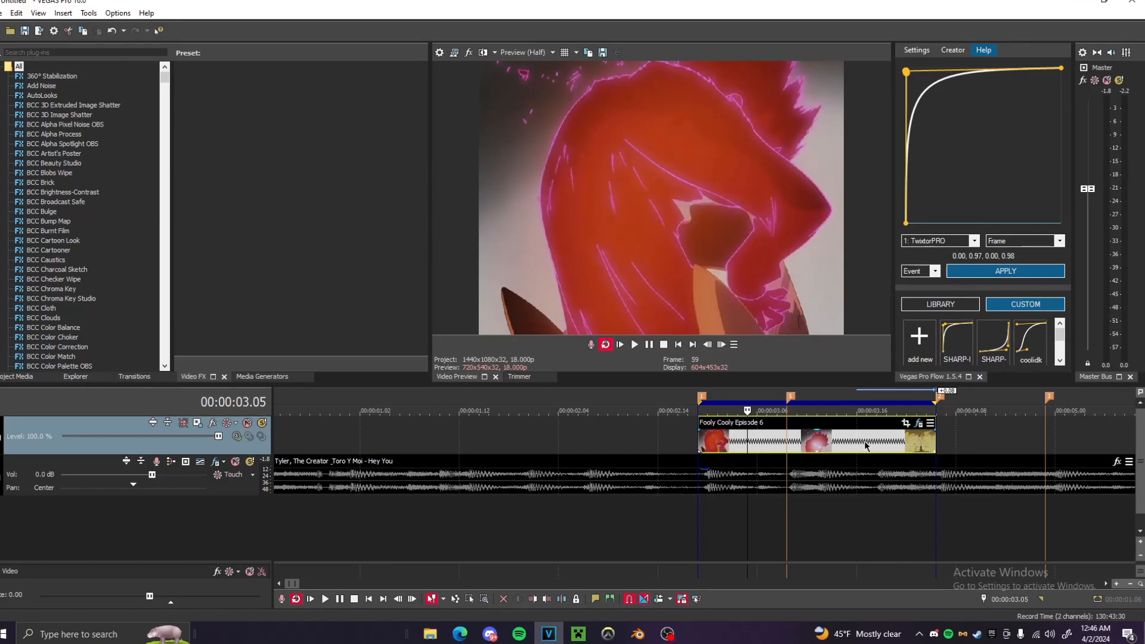
Apply the same curve between the second and last Frame keyframes, after marker 5
double_click(867, 444)
left_click(992, 276)
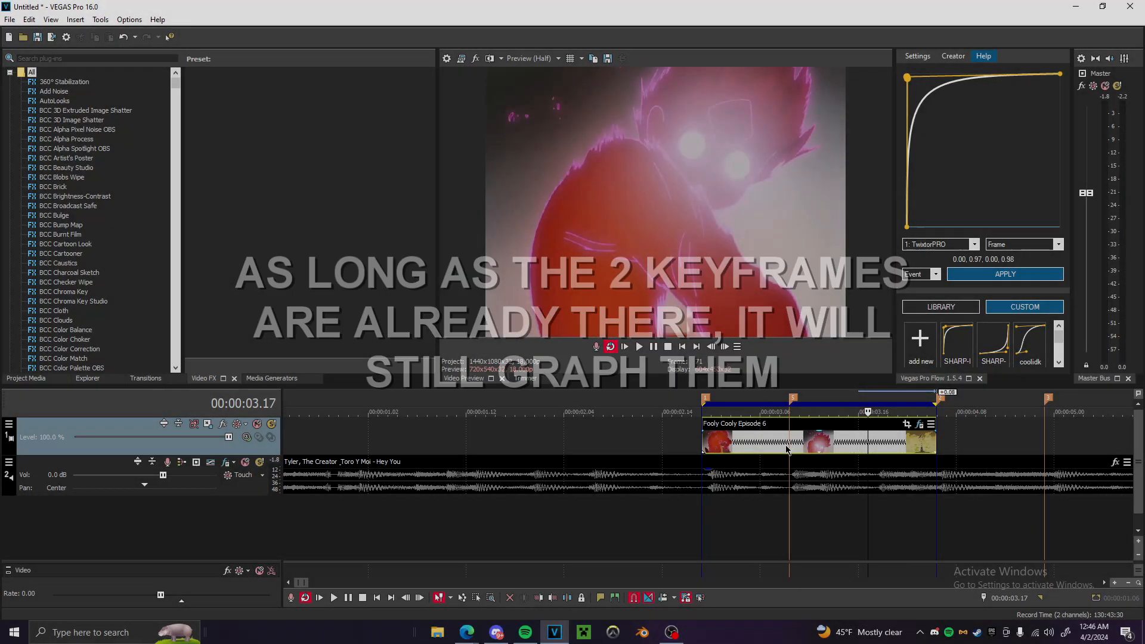
left_click(796, 452)
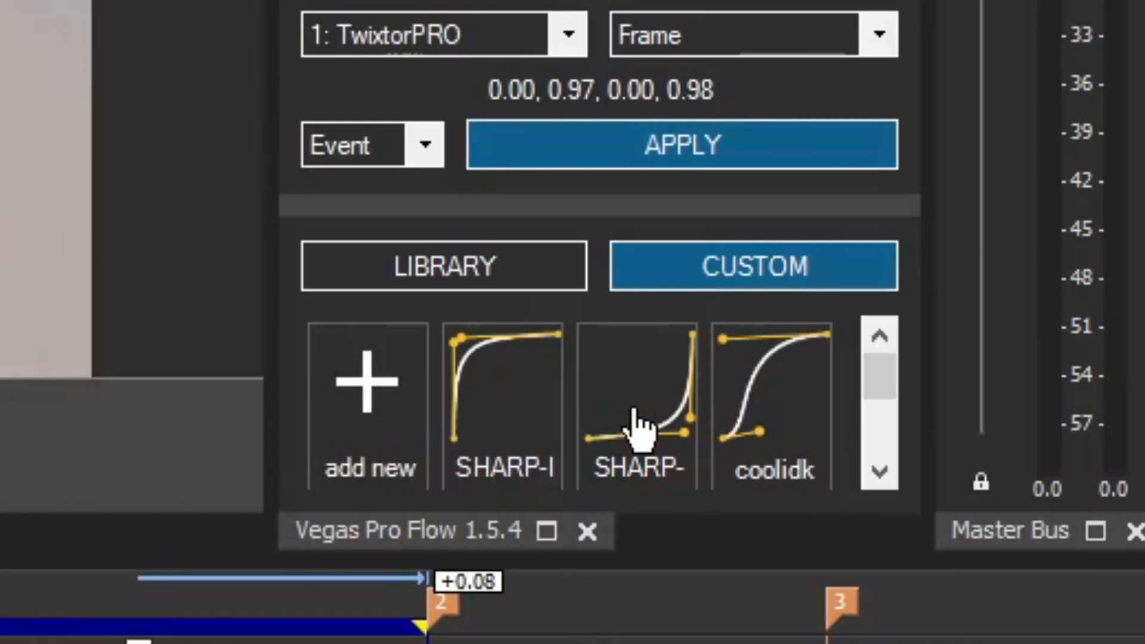
Try a gentler curve of 0.12, 0.65, 0.35, 0.93, and replace it with the SHARP-I custom preset
scroll(635, 426, "down", 3)
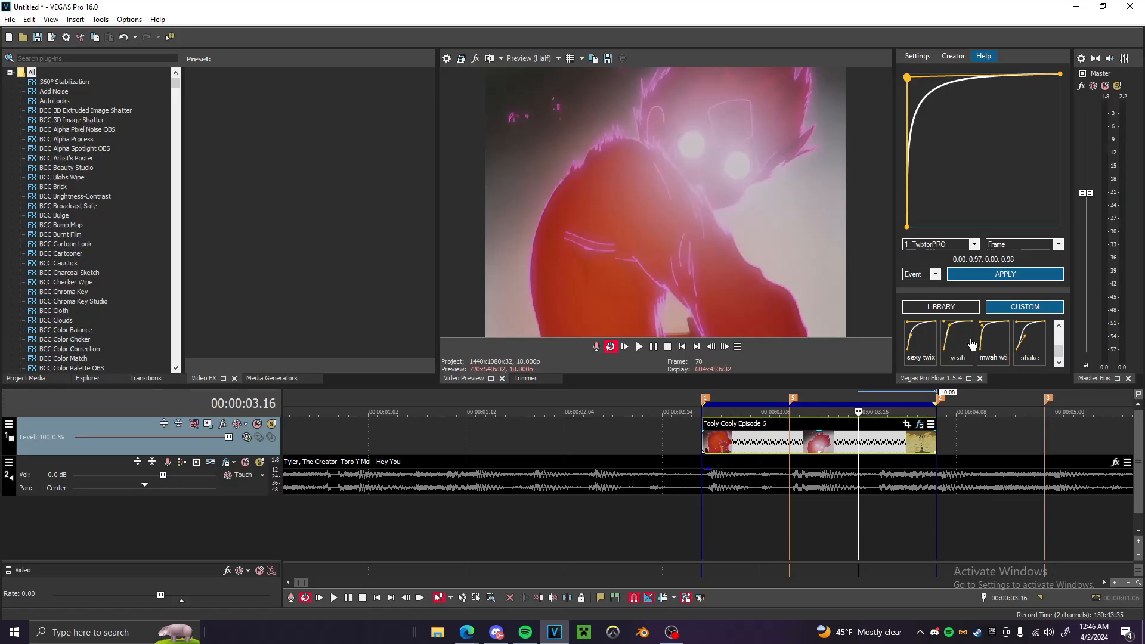
scroll(972, 344, "up", 3)
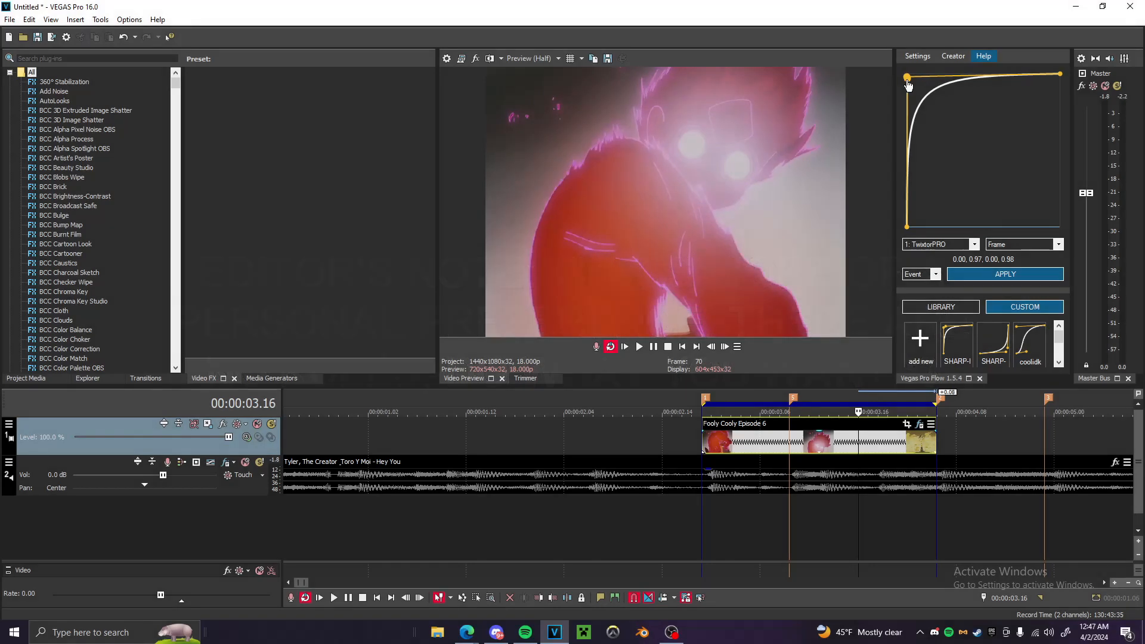
left_click_drag(907, 78, 960, 87)
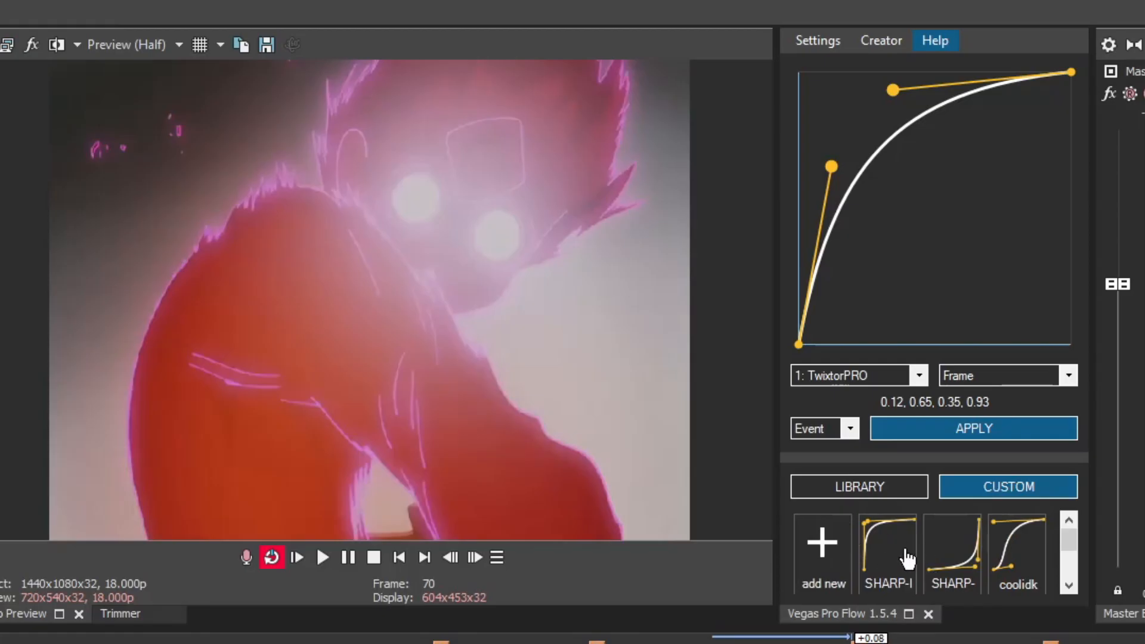
left_click(966, 345)
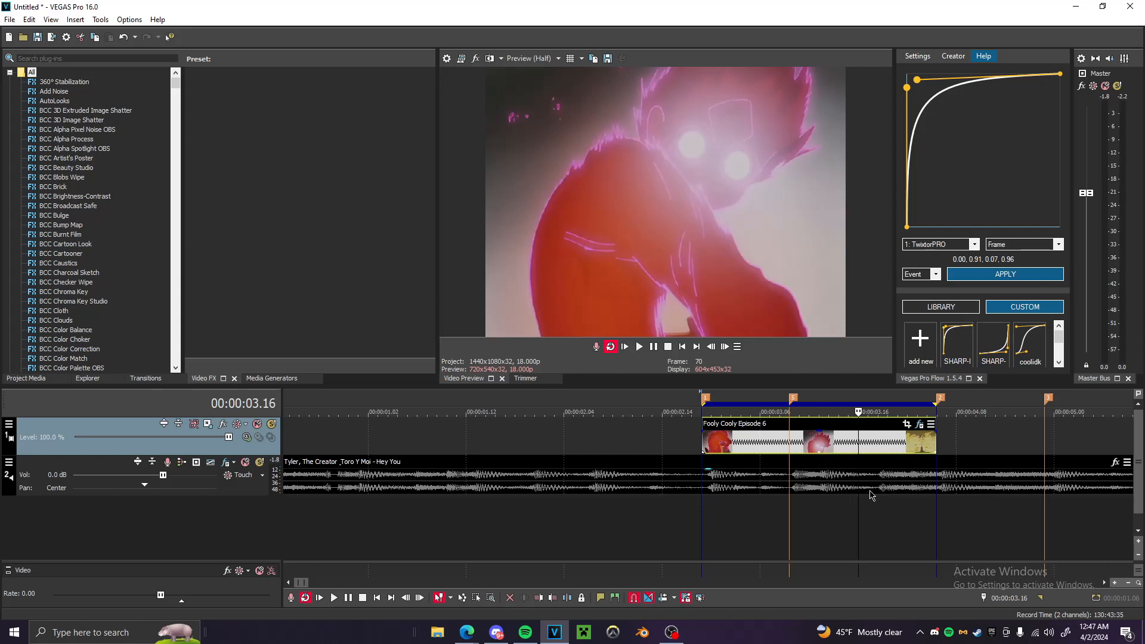
Play the looped clip briefly to check the motion around its first keyframe section
key("space")
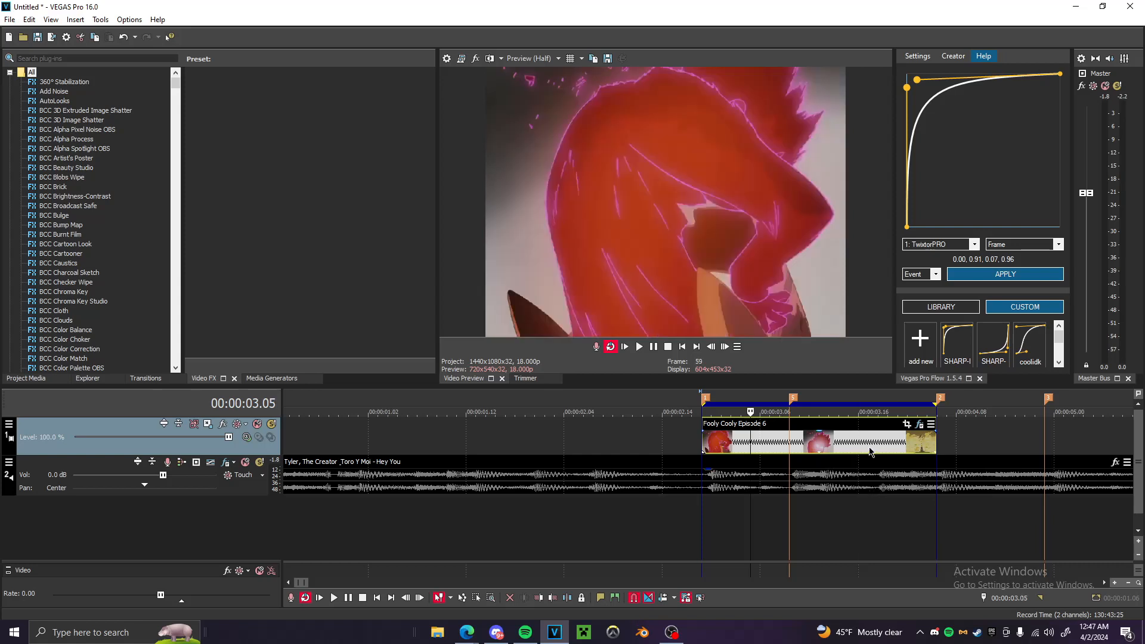
left_click(920, 428)
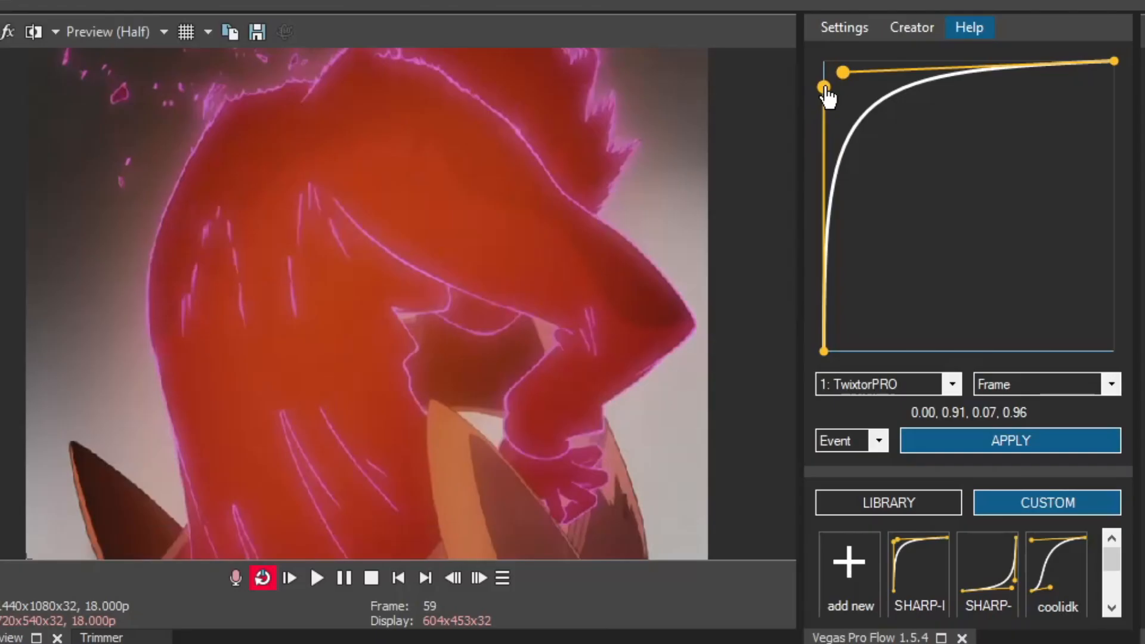
Try a gentler curve of 0.25, 0.60, 0.10, 0.93 on the Frame keyframes before marker 5
left_click_drag(907, 87, 947, 129)
left_click_drag(840, 73, 853, 81)
left_click_drag(900, 165, 896, 177)
left_click(958, 448)
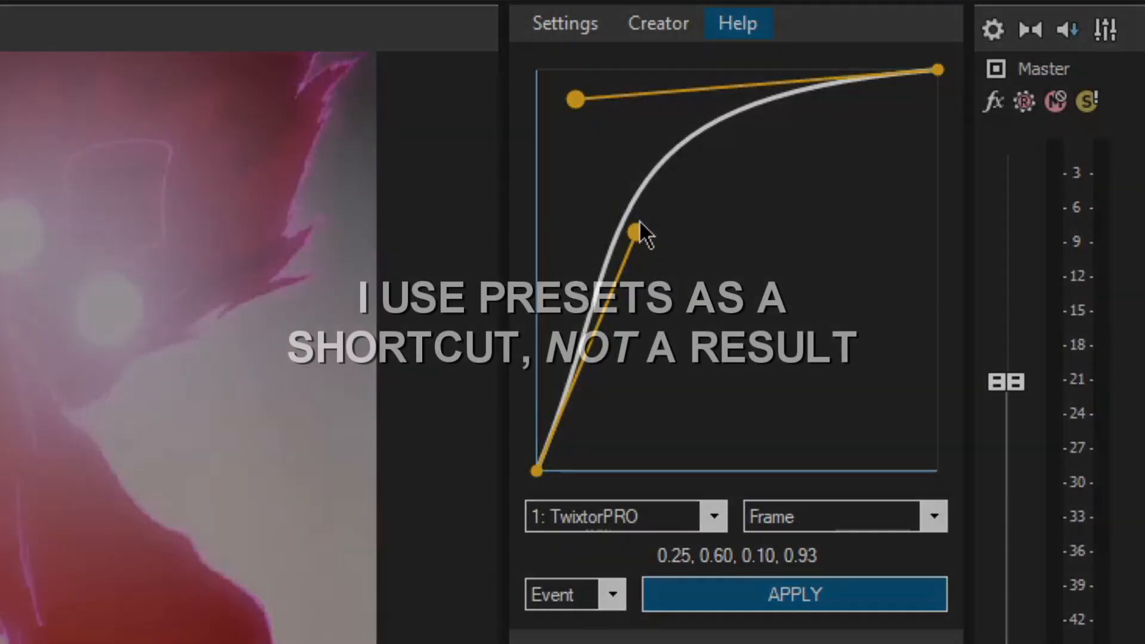
Reshape the curve to 0.21, 0.62, 0.05, 0.95 and apply it between the second and last Frame keyframes, after marker 5
left_click_drag(945, 136, 1049, 217)
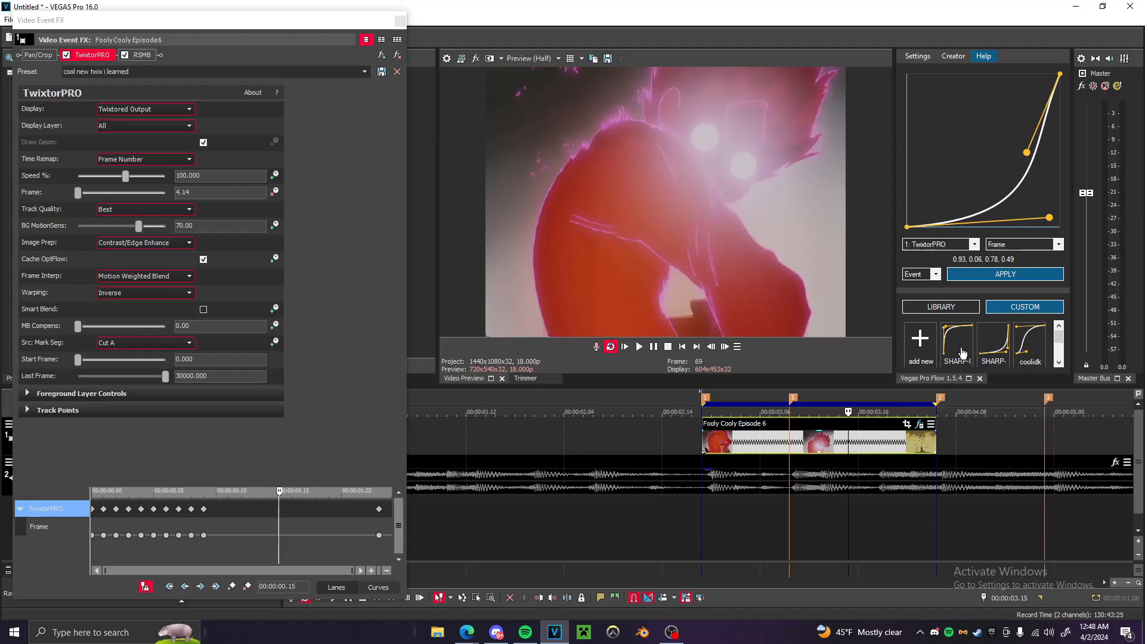
left_click(992, 351)
left_click_drag(1049, 219, 1002, 217)
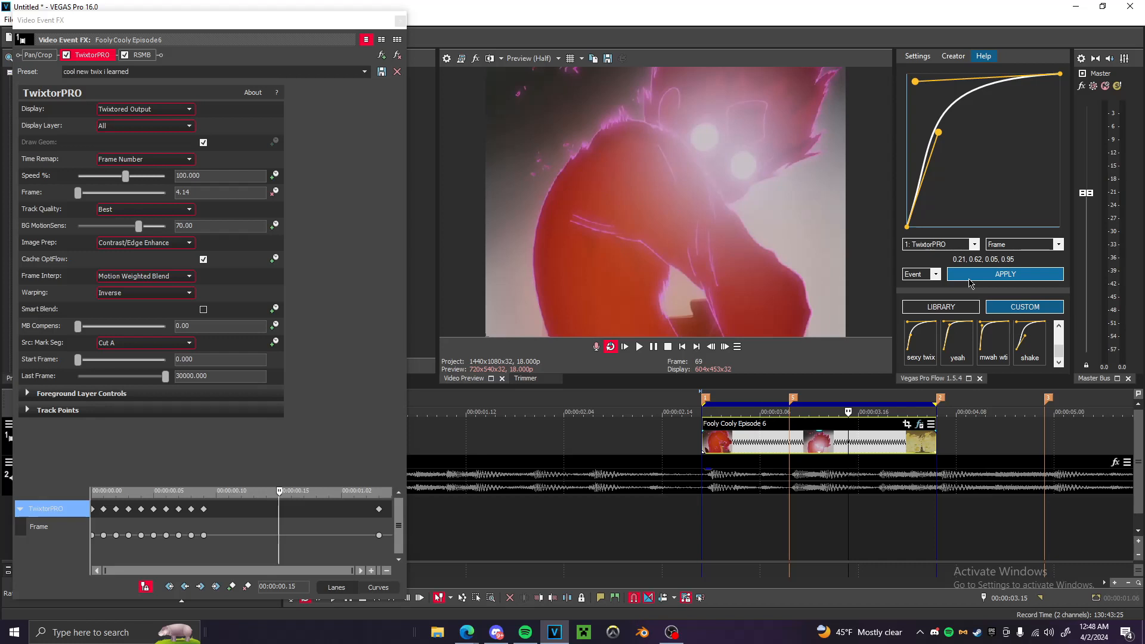
left_click(968, 275)
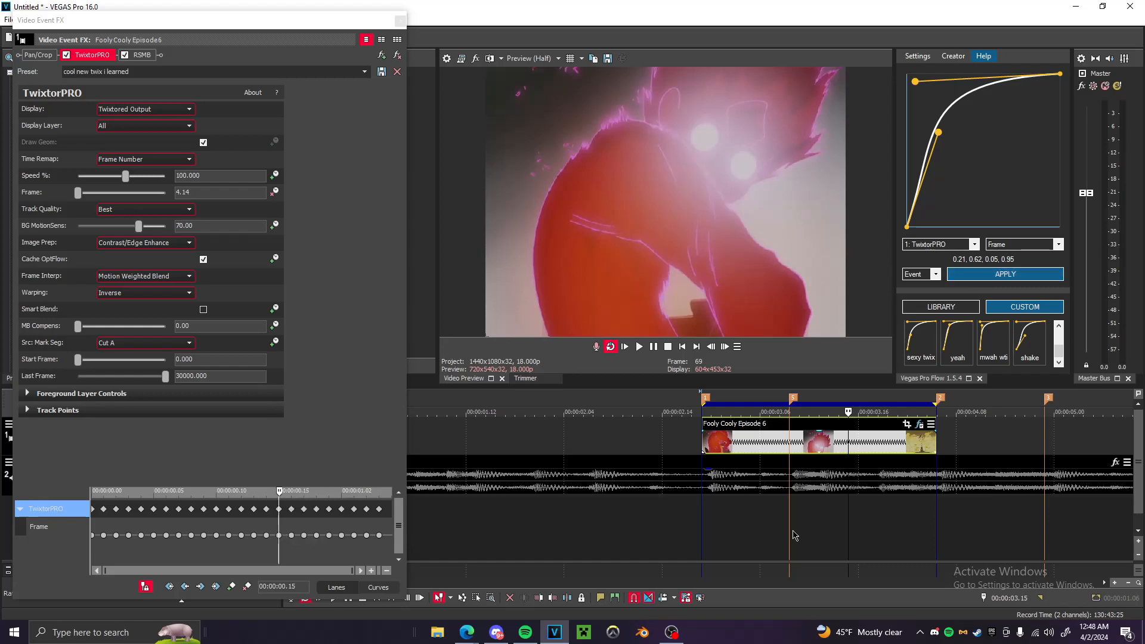
Step back and forth through the clip's frames around marker 5 to check the newly graphed motion
key("ctrl+s")
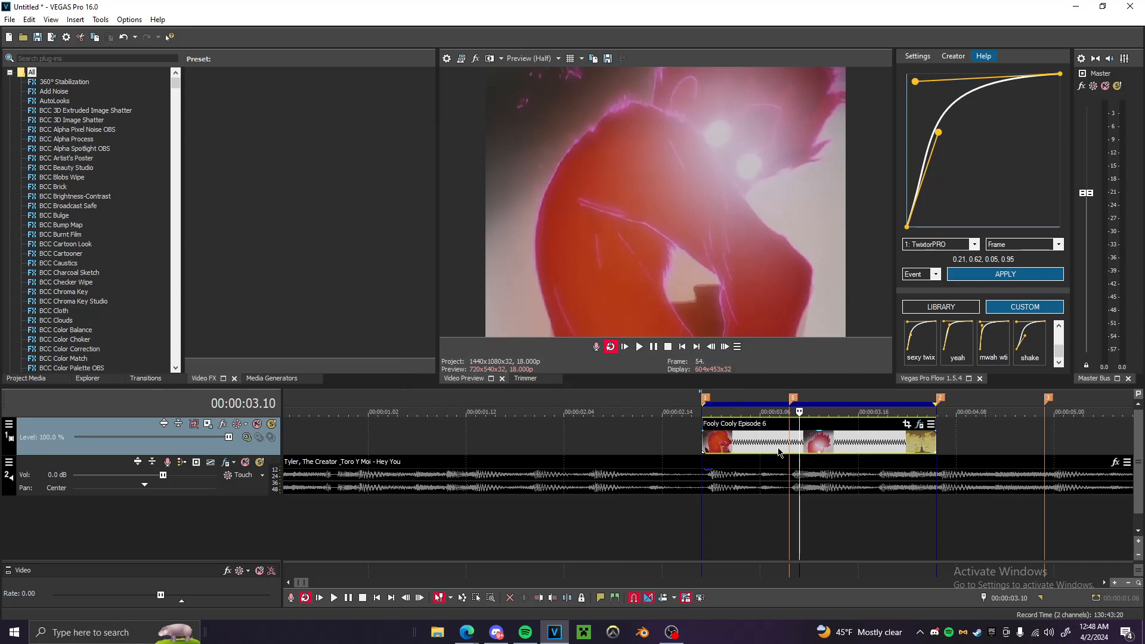
key("Left")
key("Left")
key("Left")
key("Left")
key("Left")
key("Left")
key("Left")
key("Left")
key("Right")
key("Right")
key("Right")
key("Right")
key("Right")
key("Right")
key("Right")
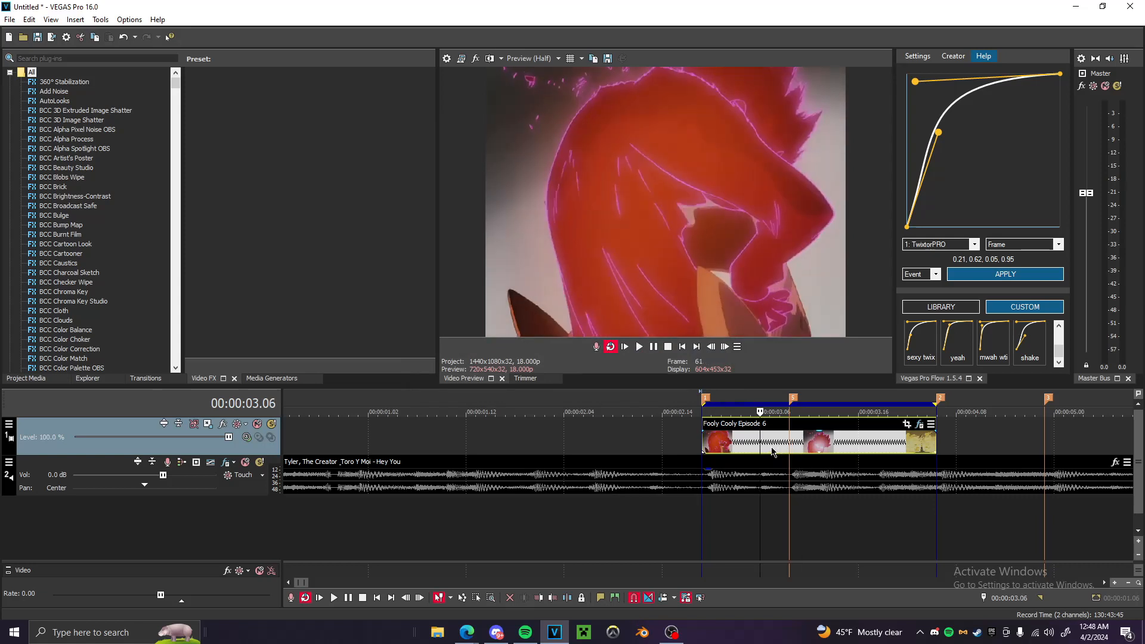
key("Right")
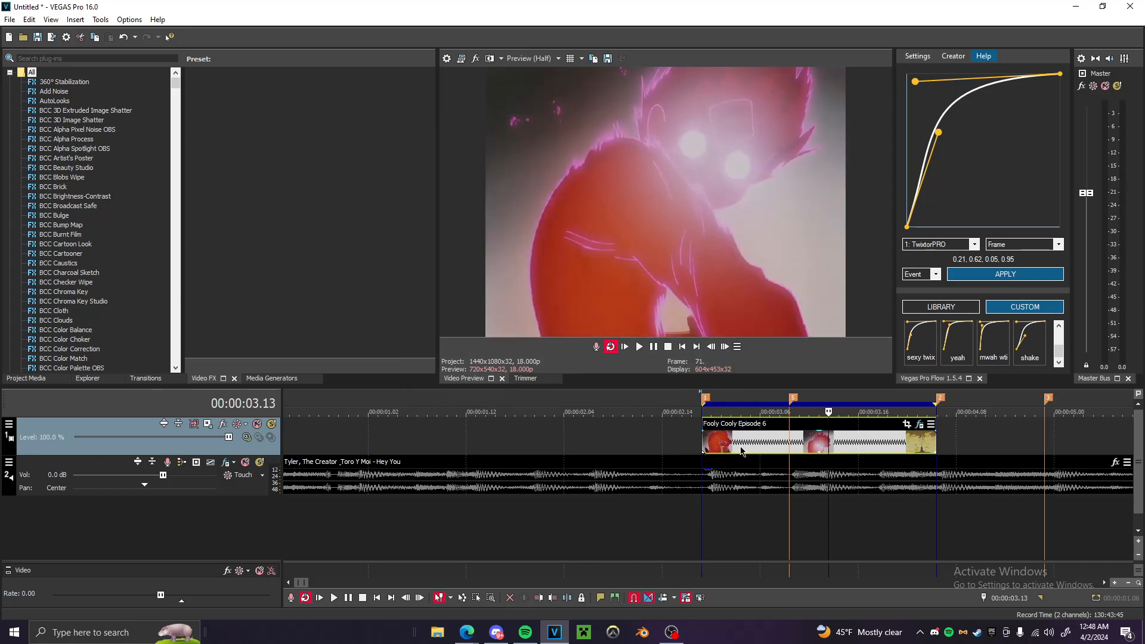
key("Right")
key("space")
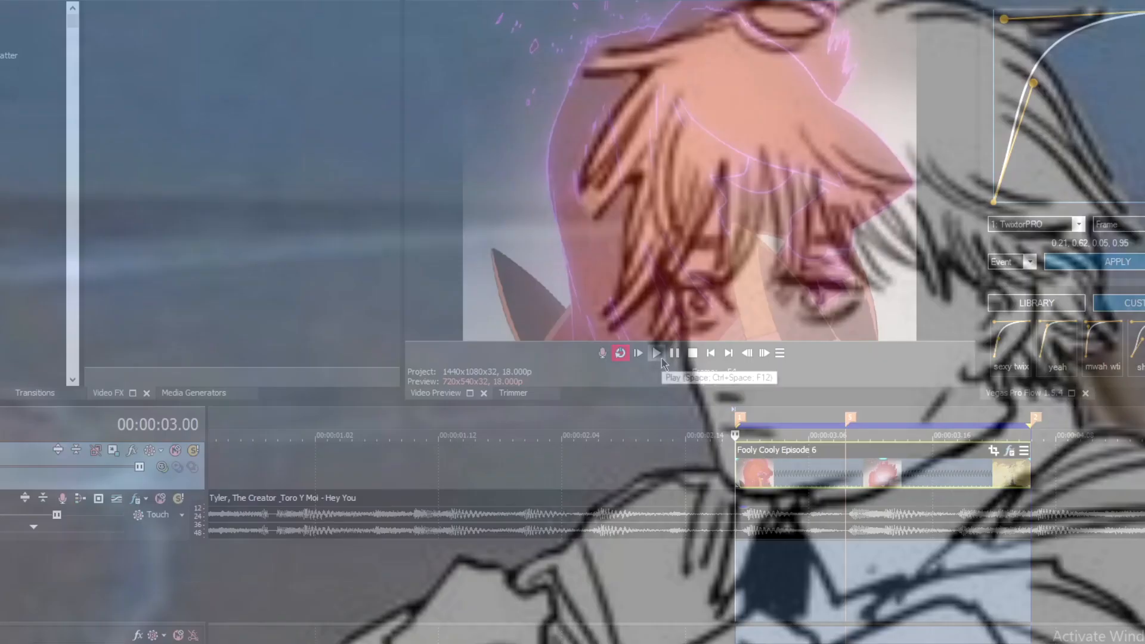
Play the looped clip to review the adjustments and load the SHARP-I custom preset curve
left_click(660, 356)
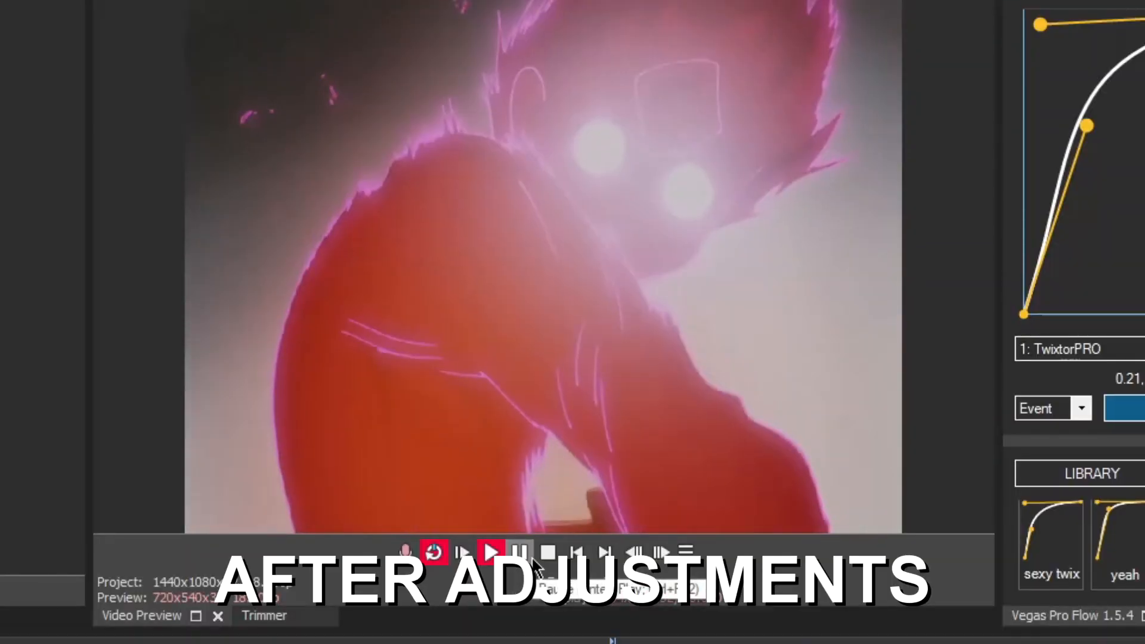
left_click(532, 560)
left_click(956, 339)
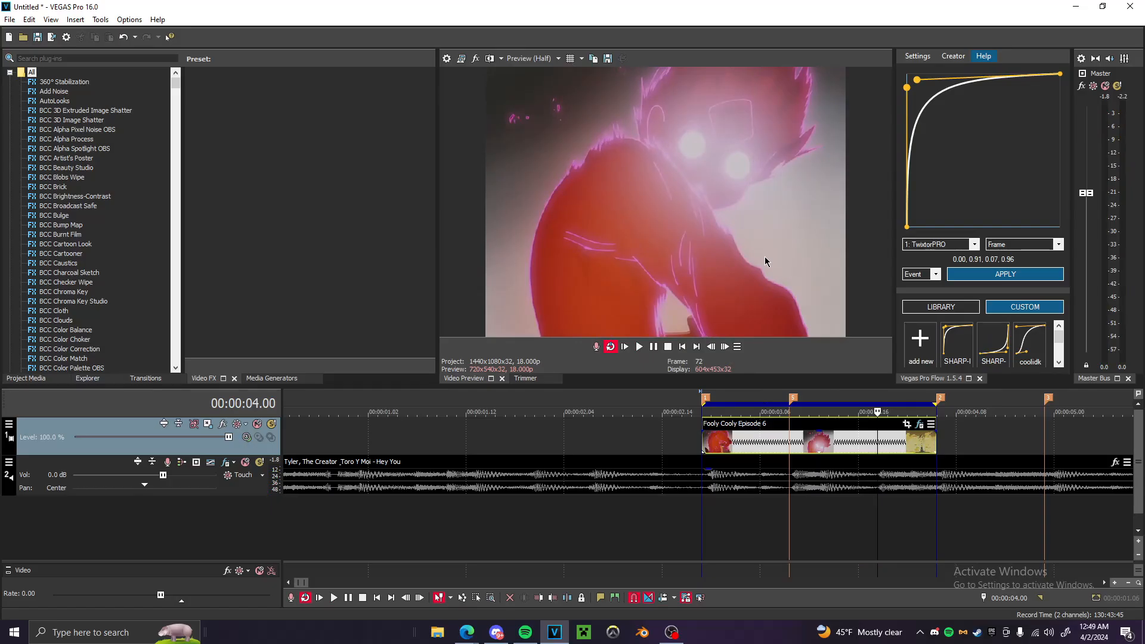
Save the project as TUTORIAL in VEGAS Pro Project File format
key("ctrl+s")
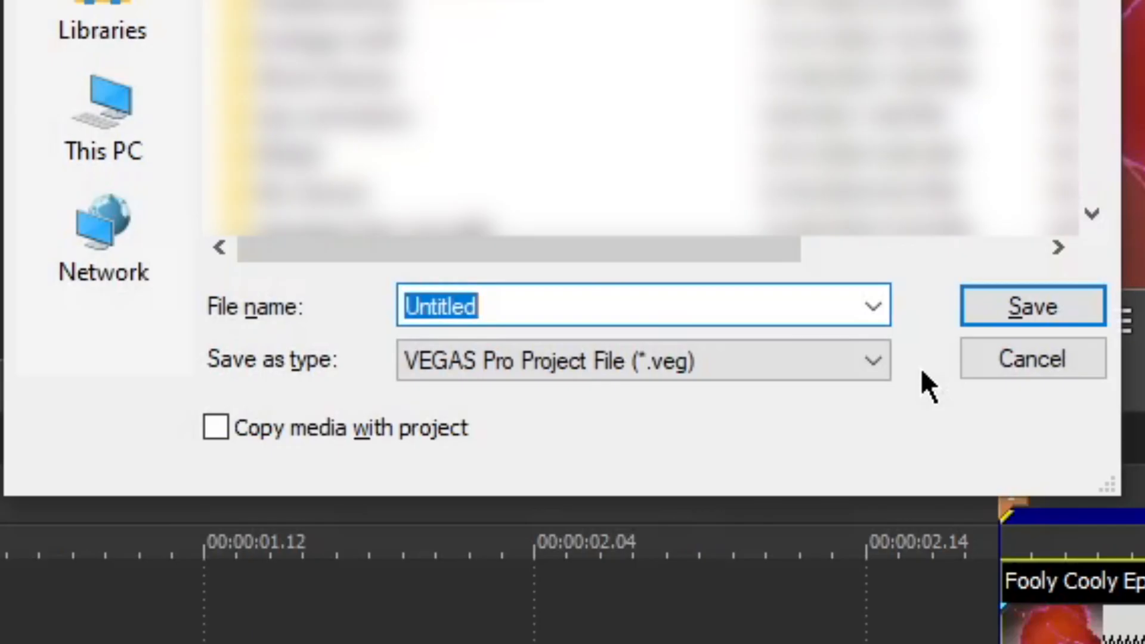
type("TUTORIAL")
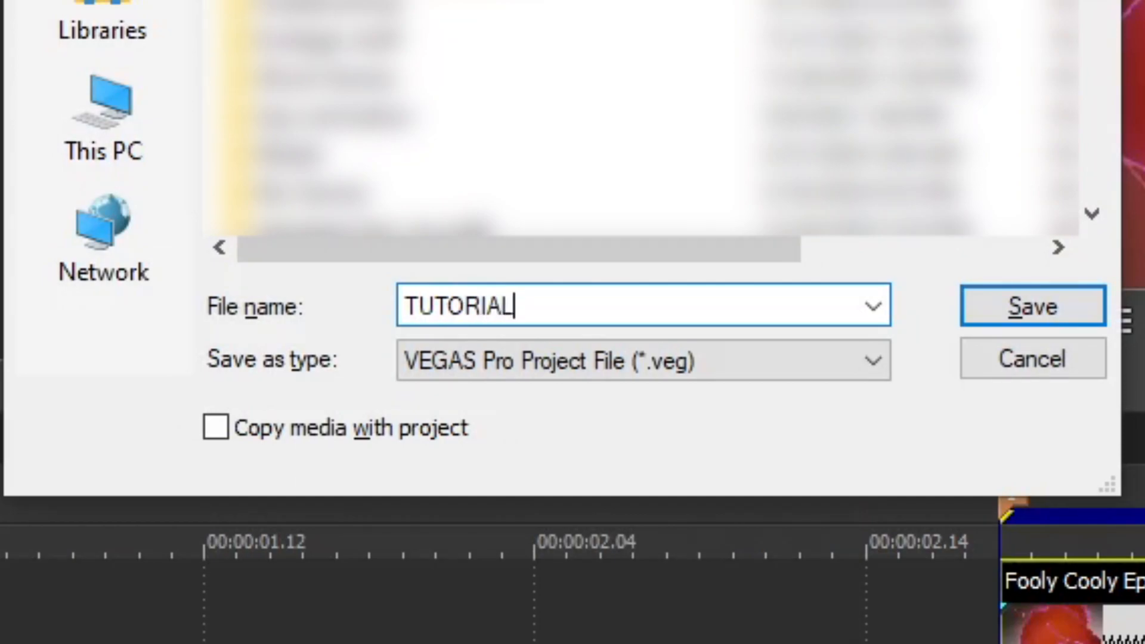
key("Return")
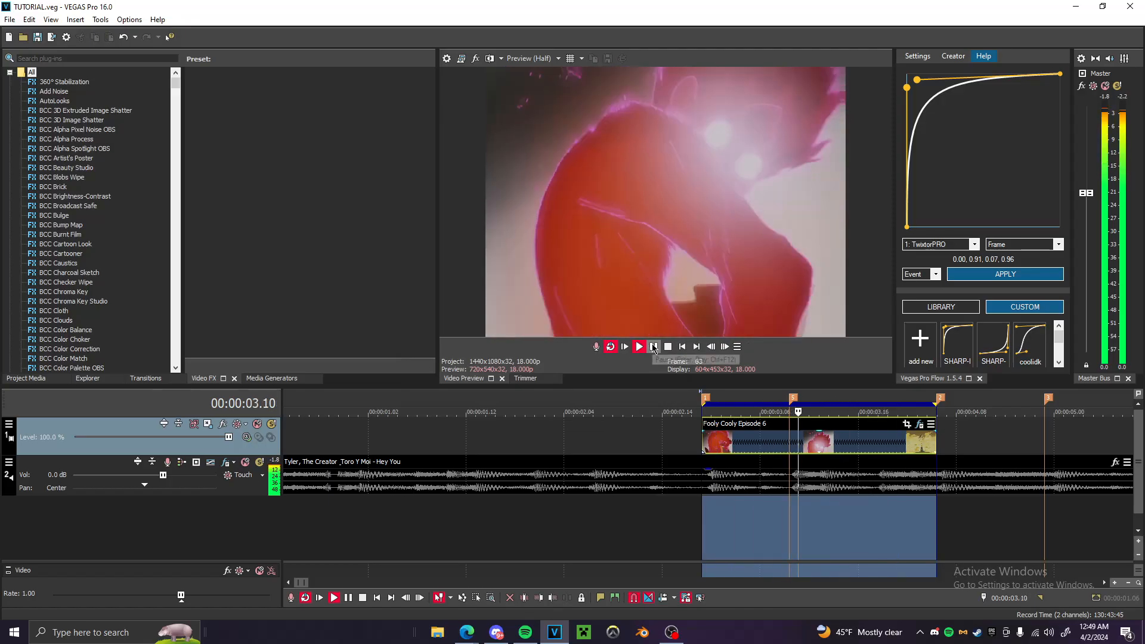
Stop playback and delete the in-between Twixtor Frame keyframes in the clip's section before marker 5
left_click(653, 348)
left_click(753, 440)
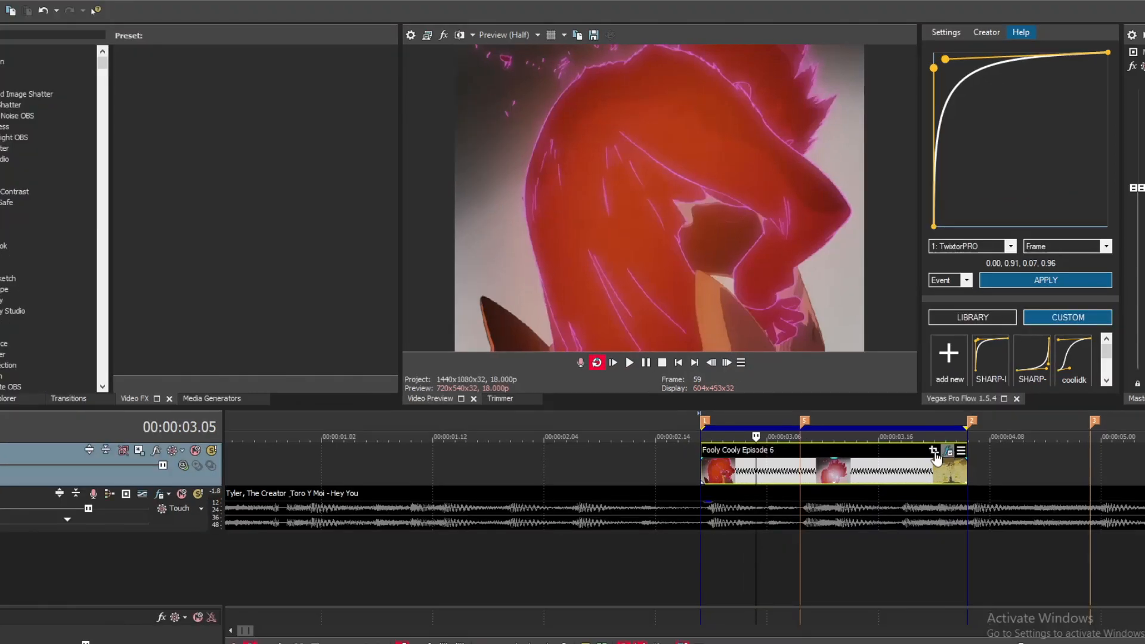
left_click(919, 424)
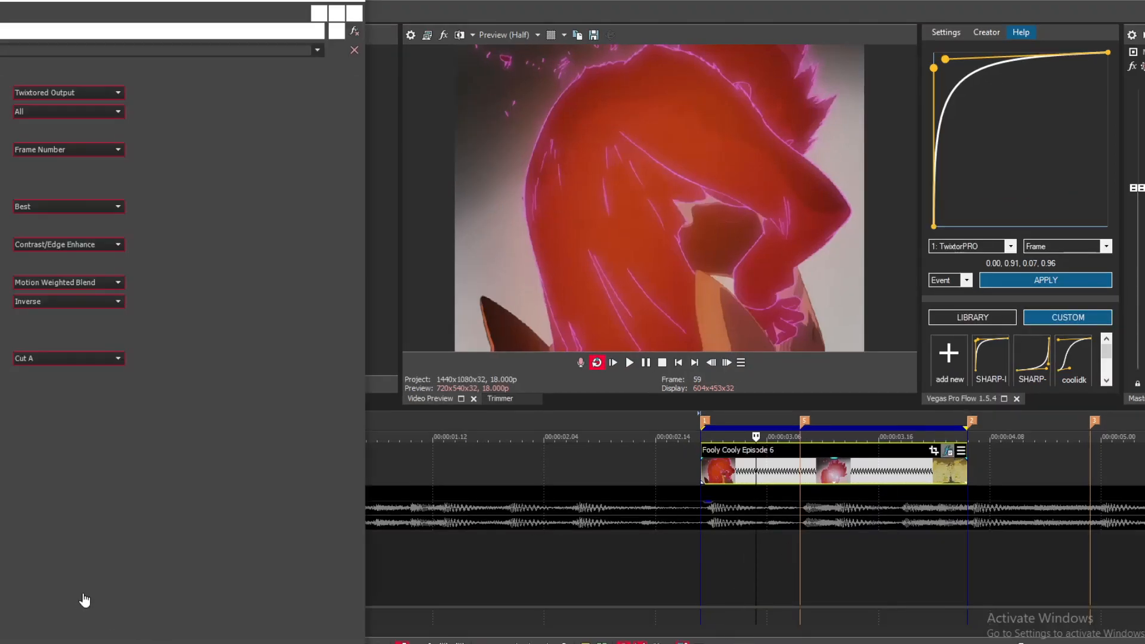
left_click(122, 576)
left_click(23, 577, "shift")
key("Delete")
Regraph the section before marker 5 with a curve of 0.16, 0.84, 0.07, 0.96 and play the loop to check it
left_click(756, 471)
left_click_drag(933, 68, 963, 83)
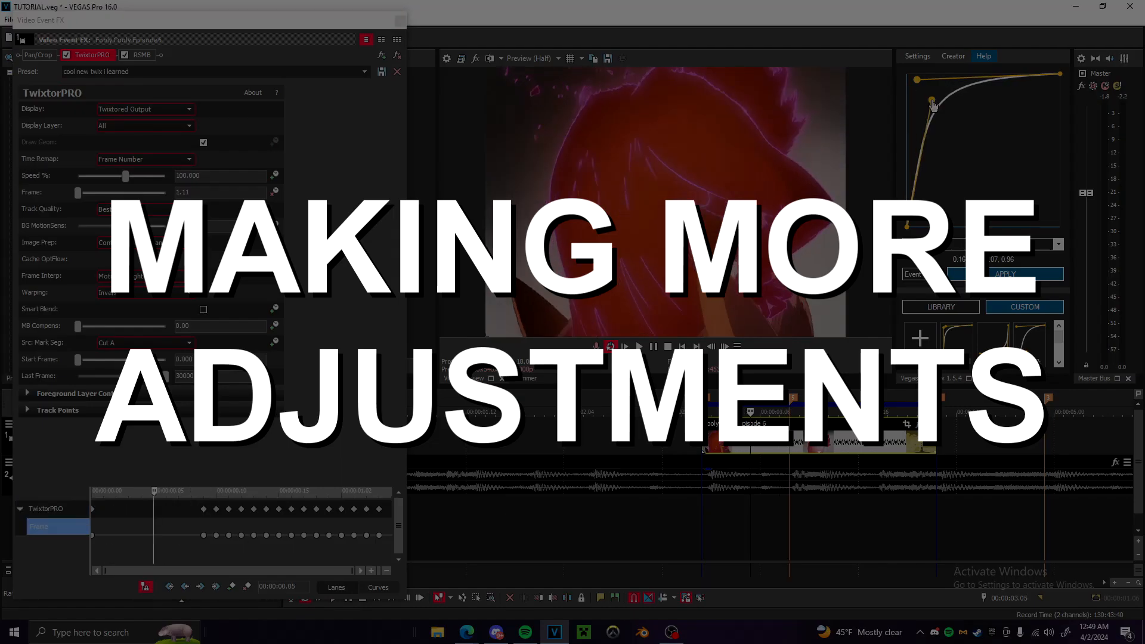
left_click(638, 345)
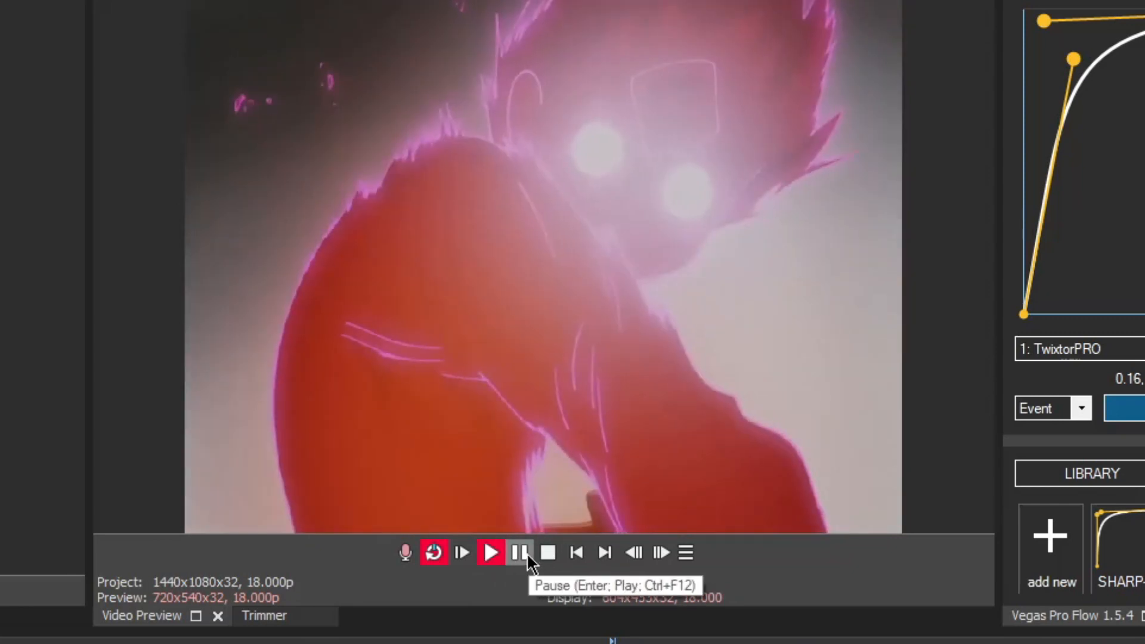
left_click(527, 552)
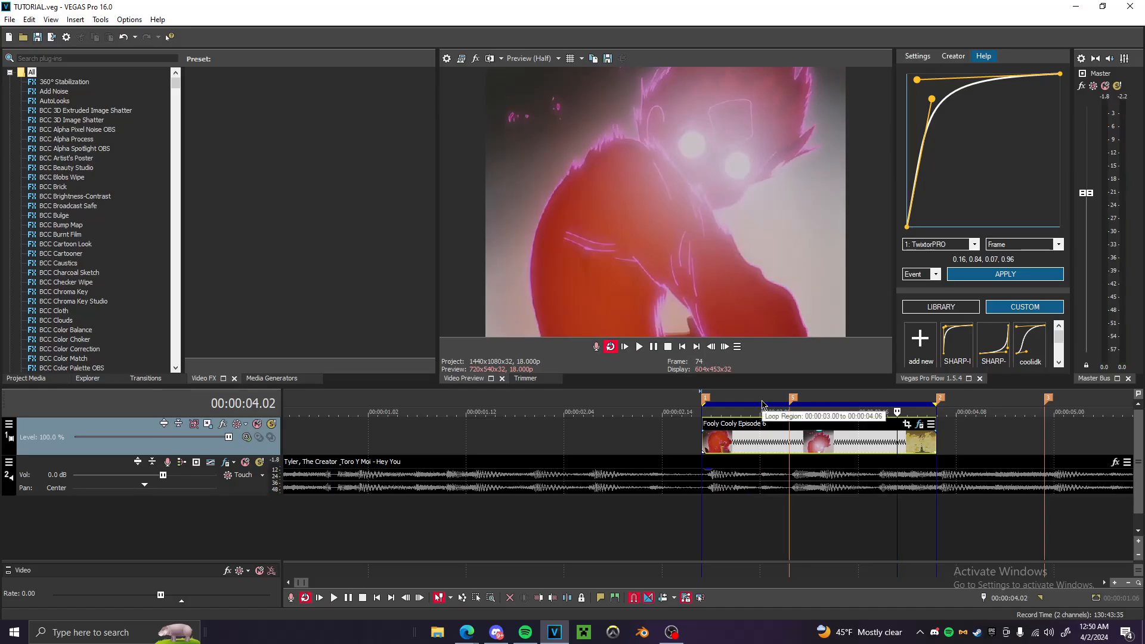
Place the long Fooly Cooly Episode 6 clip at marker 2, directly after the graphed clip, and split it at marker 3
double_click(774, 446)
scroll(773, 438, "down", 4)
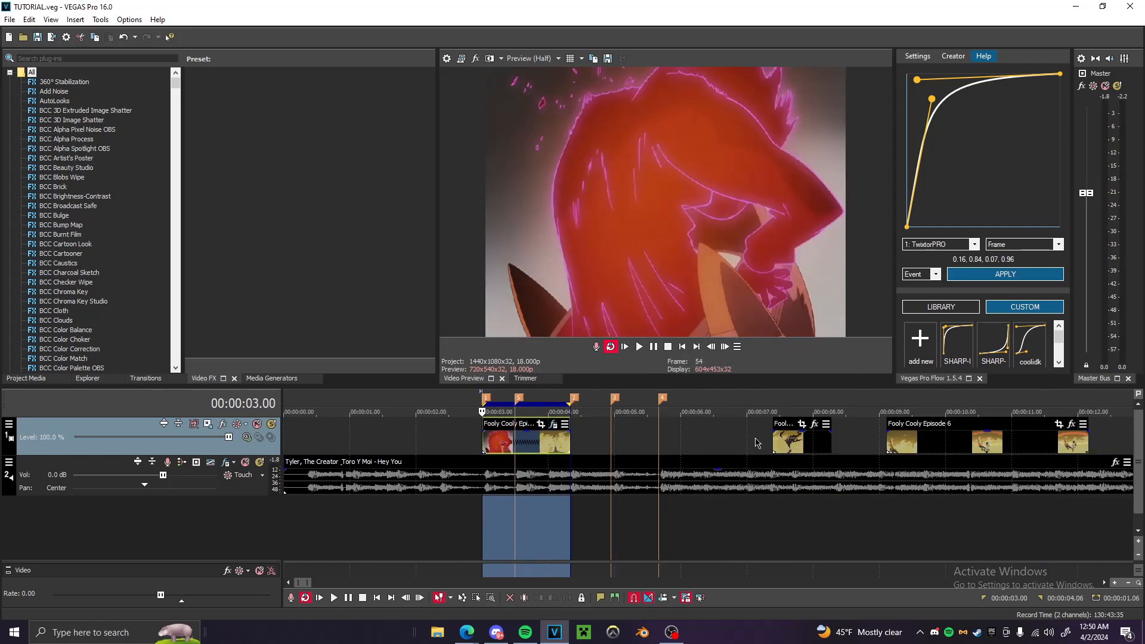
left_click_drag(792, 450, 624, 444)
left_click(571, 442)
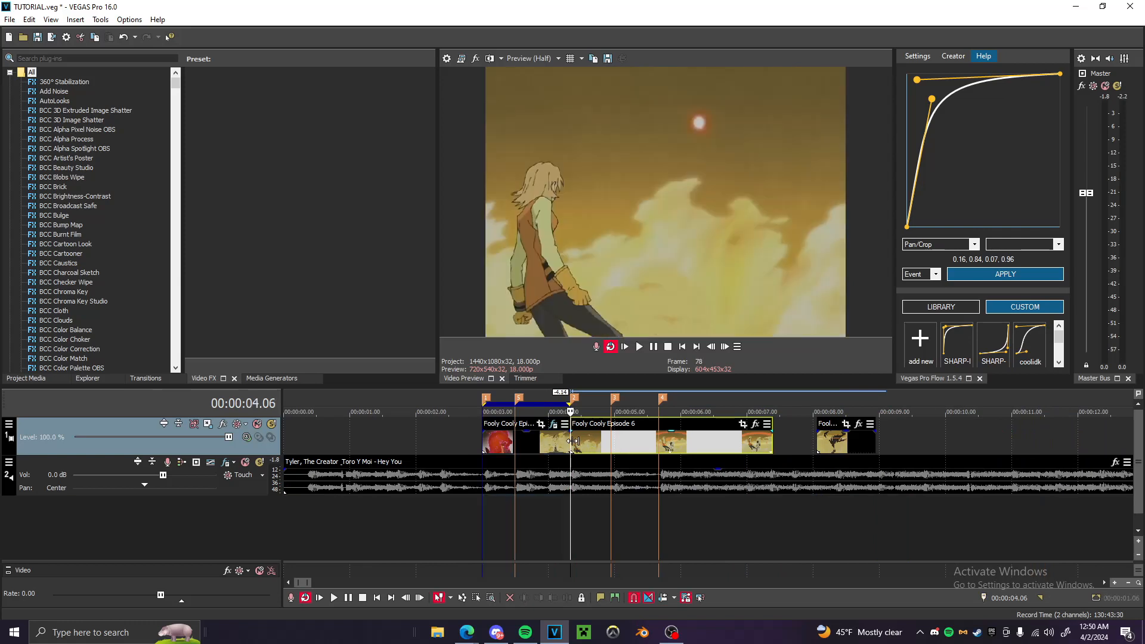
left_click(724, 346)
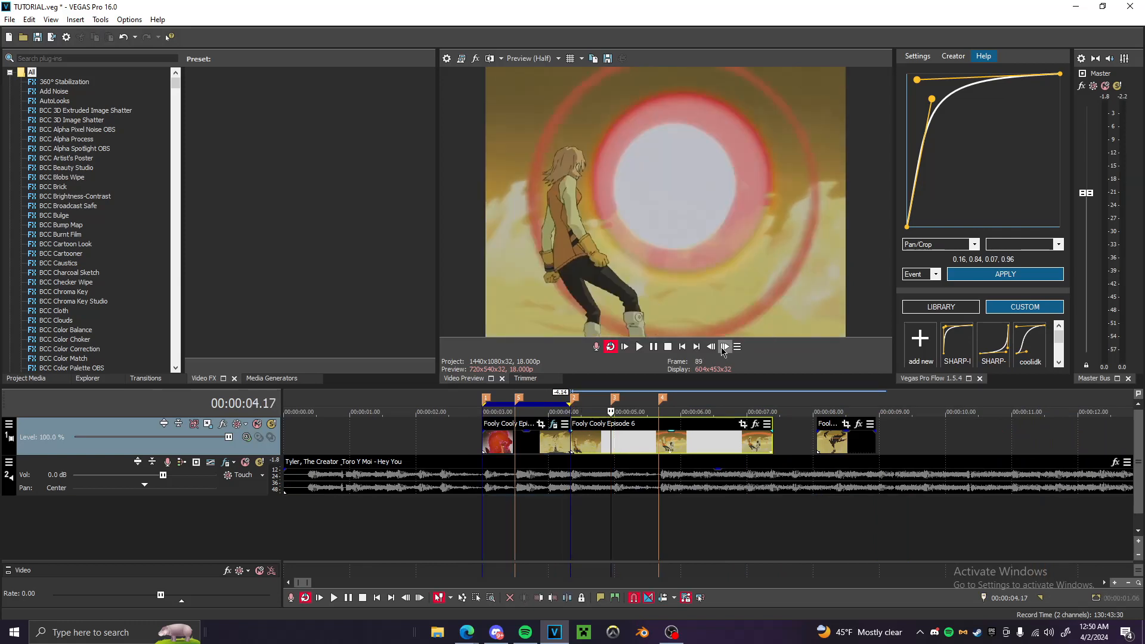
key("s")
Count the dead frames in the clip between markers 2 and 3 and set its playback rate to 3
left_click(572, 440)
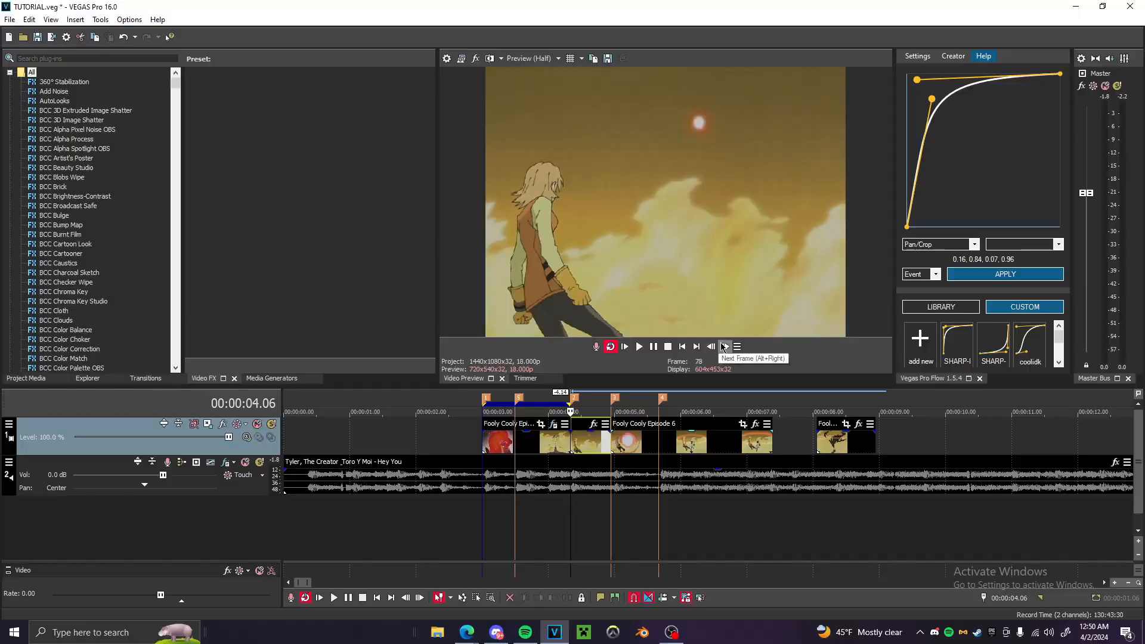
left_click(723, 345)
left_click(724, 345)
left_click(724, 346)
left_click(670, 461)
left_click(671, 461)
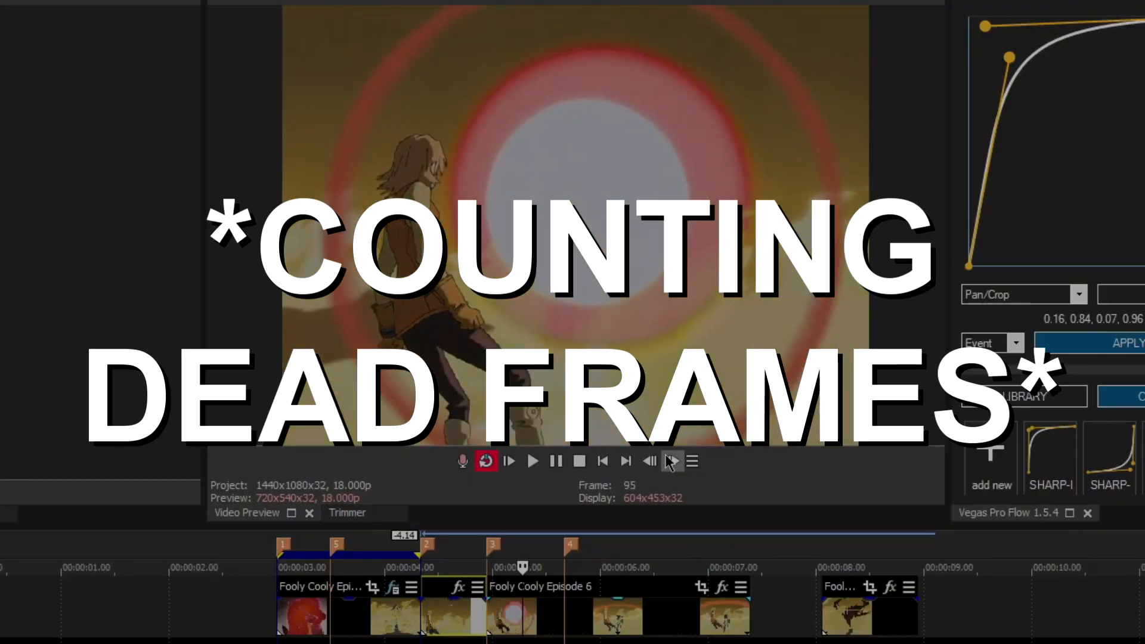
left_click(670, 461)
right_click(440, 609)
left_click(611, 612)
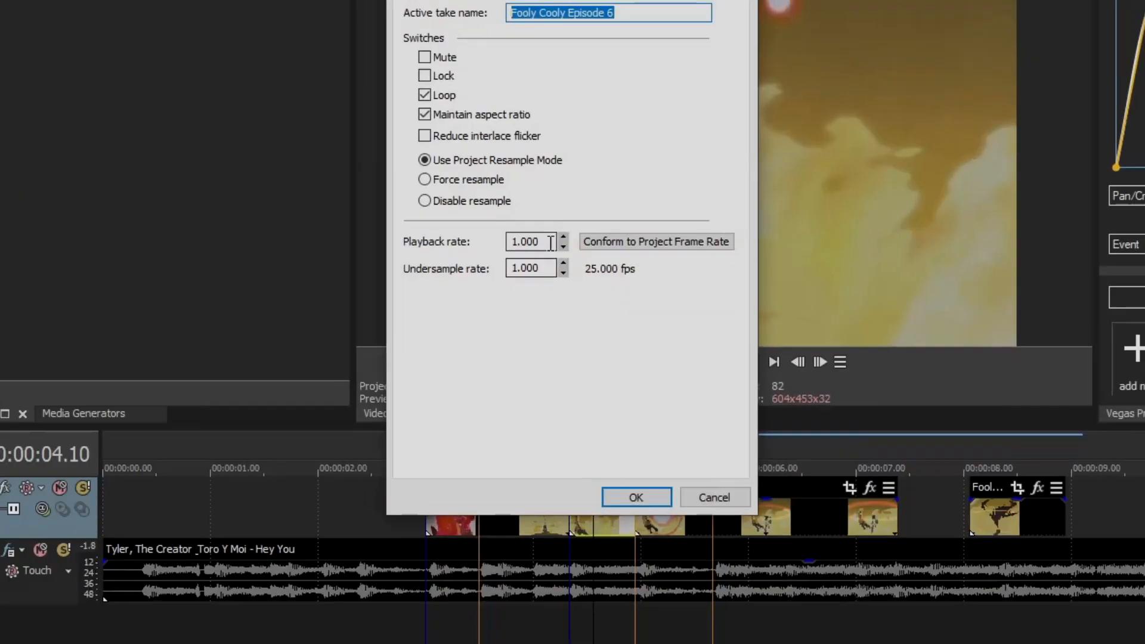
left_click_drag(550, 242, 308, 227)
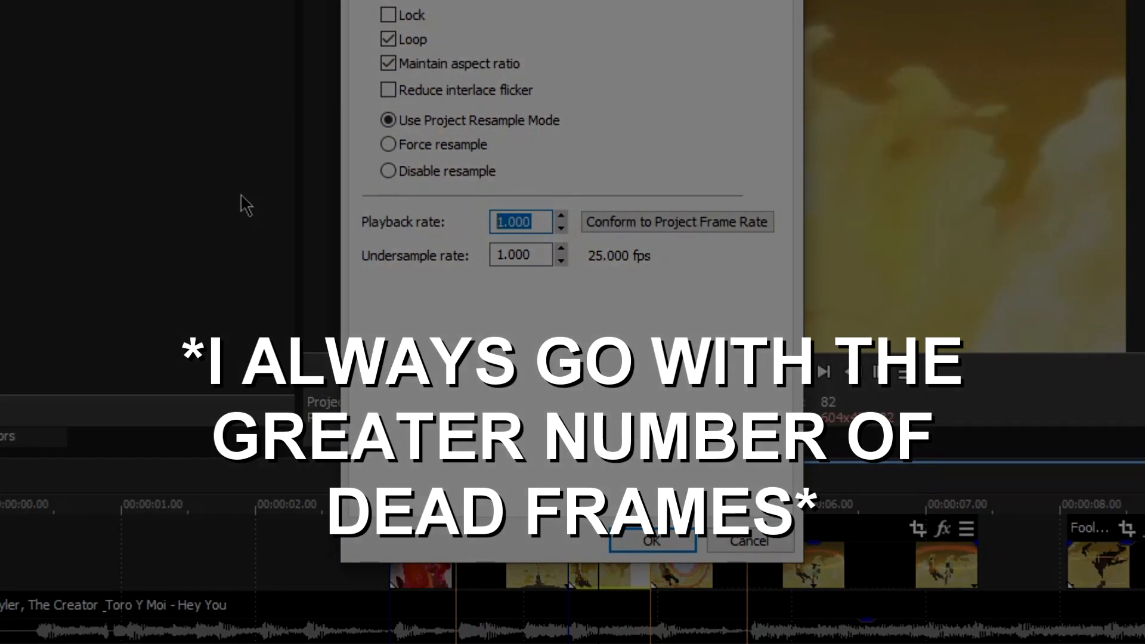
type("3")
key("Return")
Add the oli twix filter package to the clip between markers 2 and 3
left_click(755, 424)
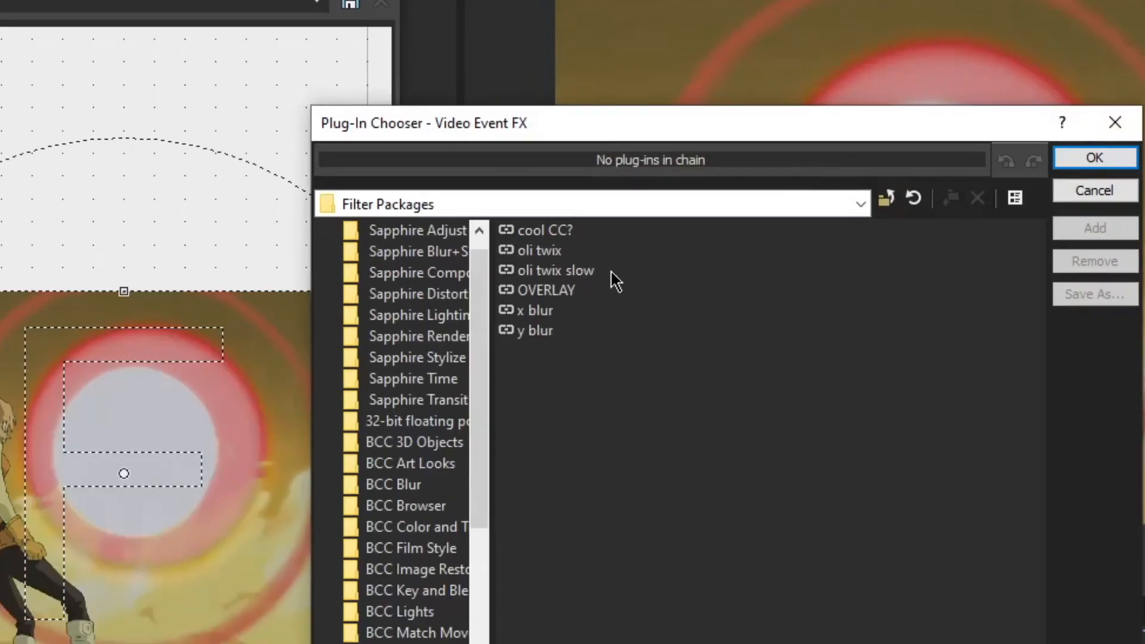
left_click(548, 253)
left_click(1110, 233)
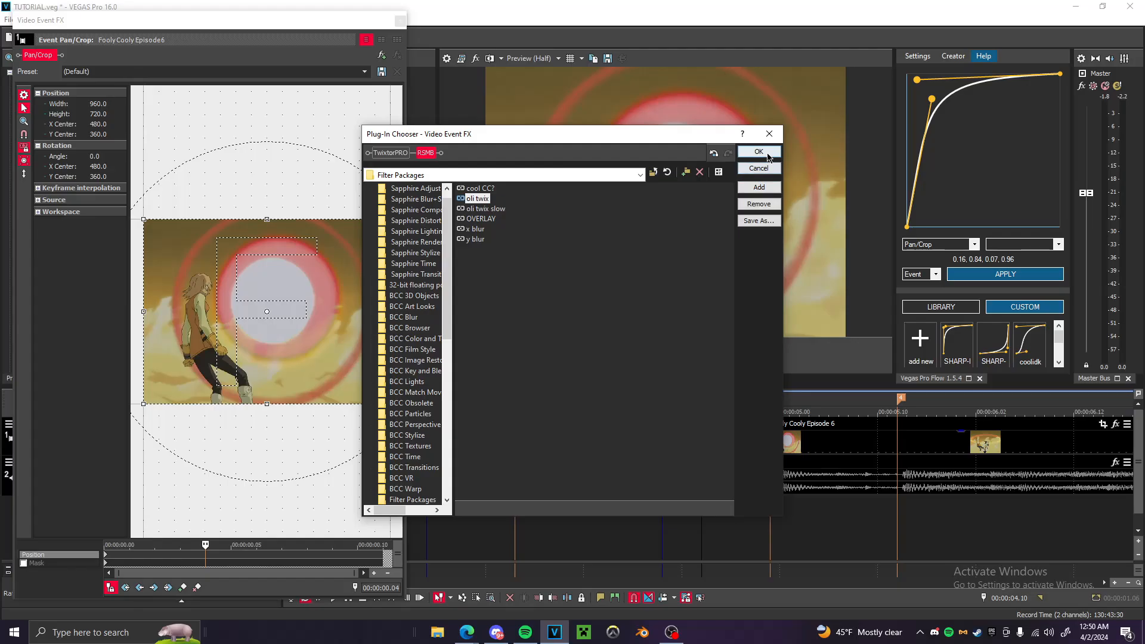
left_click(1095, 157)
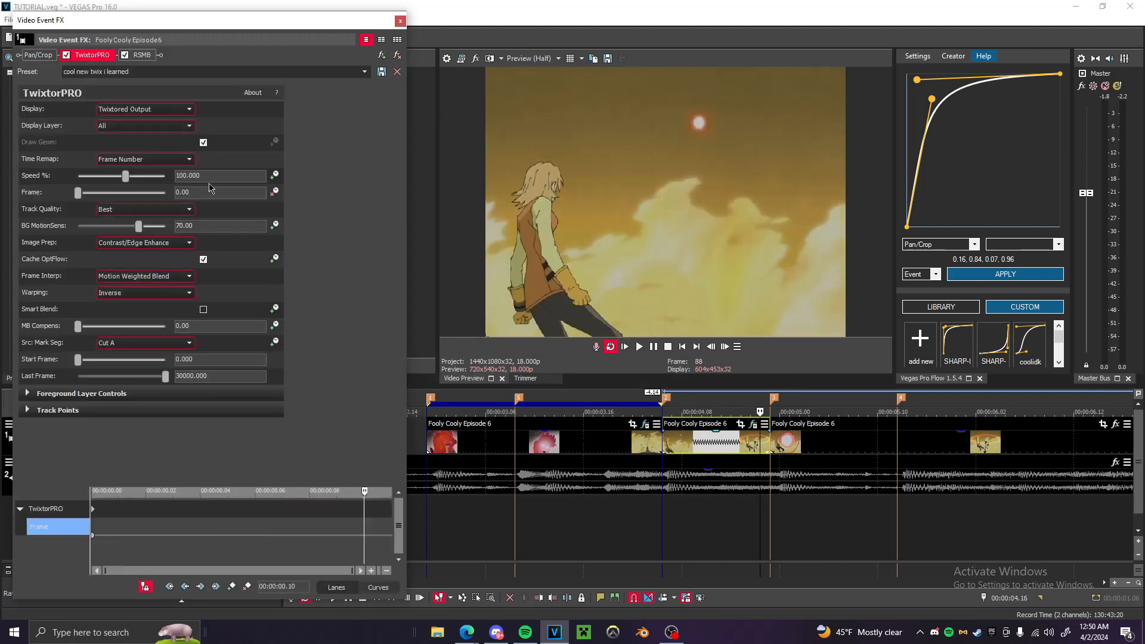
Set the clip's final Frame keyframe to 5 after trying 6 and 4, and shape its curve to 0.27, 0.86, 0.19, 0.96
type("6")
key("Return")
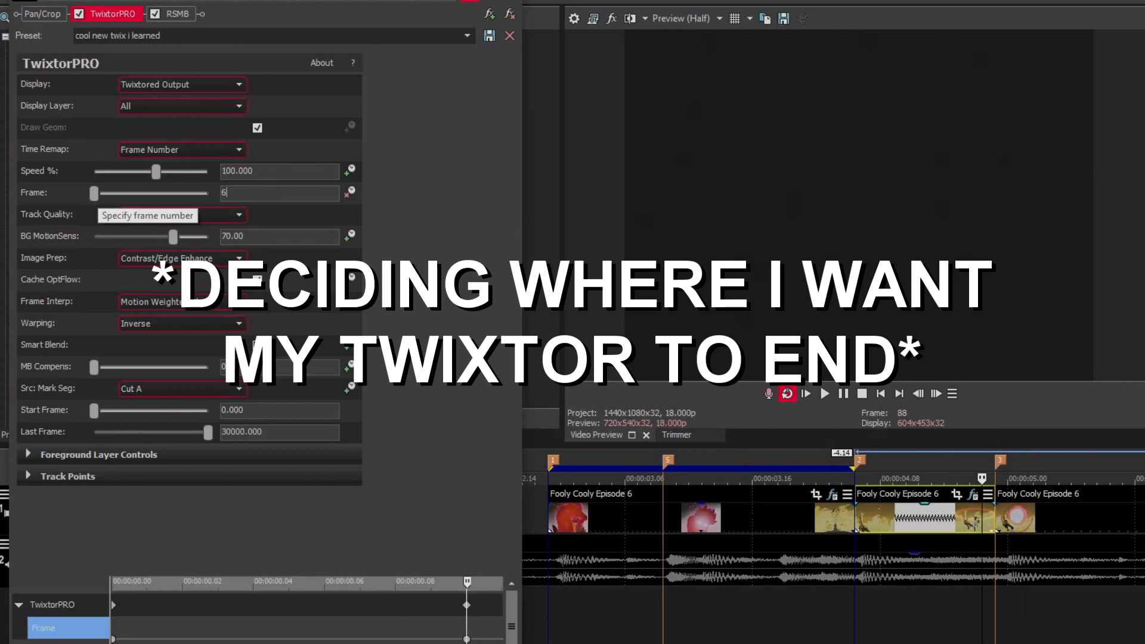
key("Return")
type("5")
key("Return")
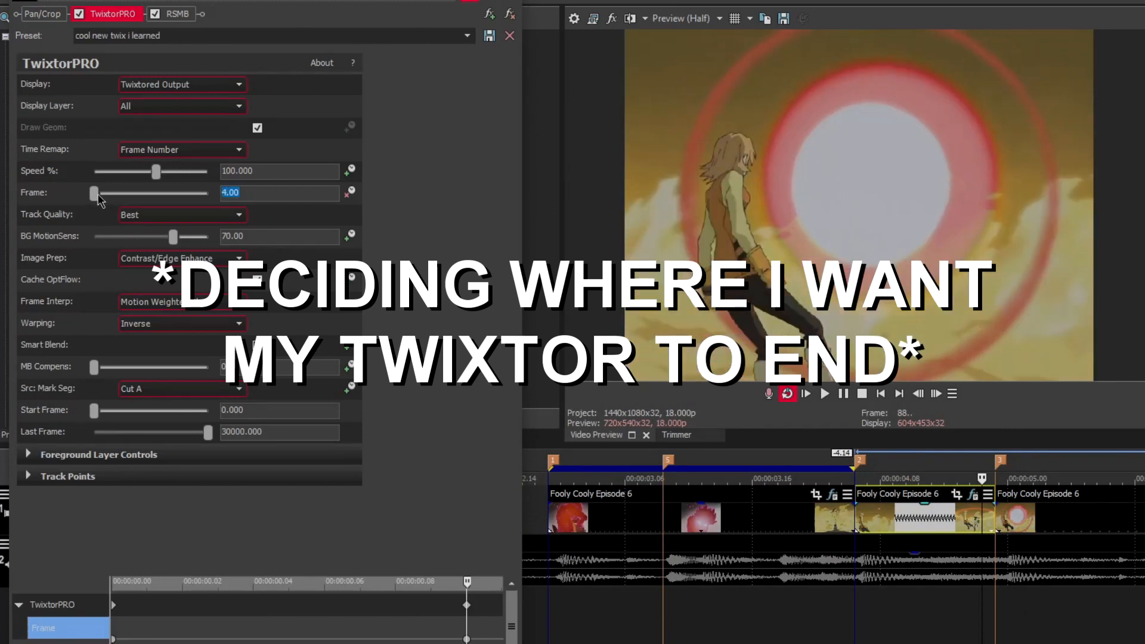
type("5")
key("Return")
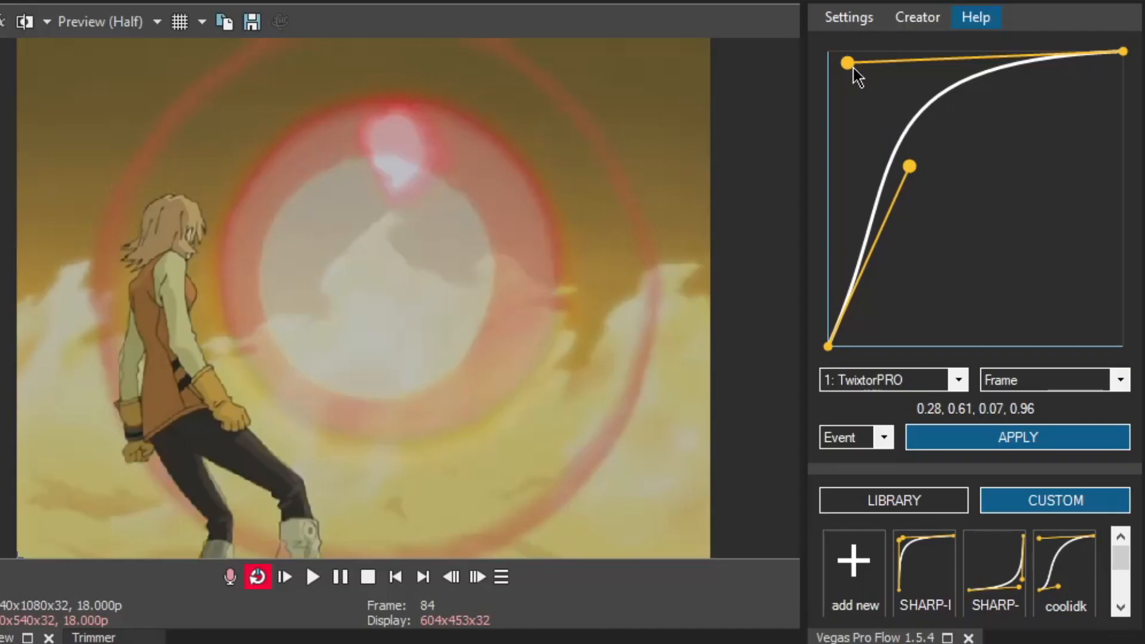
left_click_drag(851, 62, 888, 59)
left_click_drag(912, 170, 911, 95)
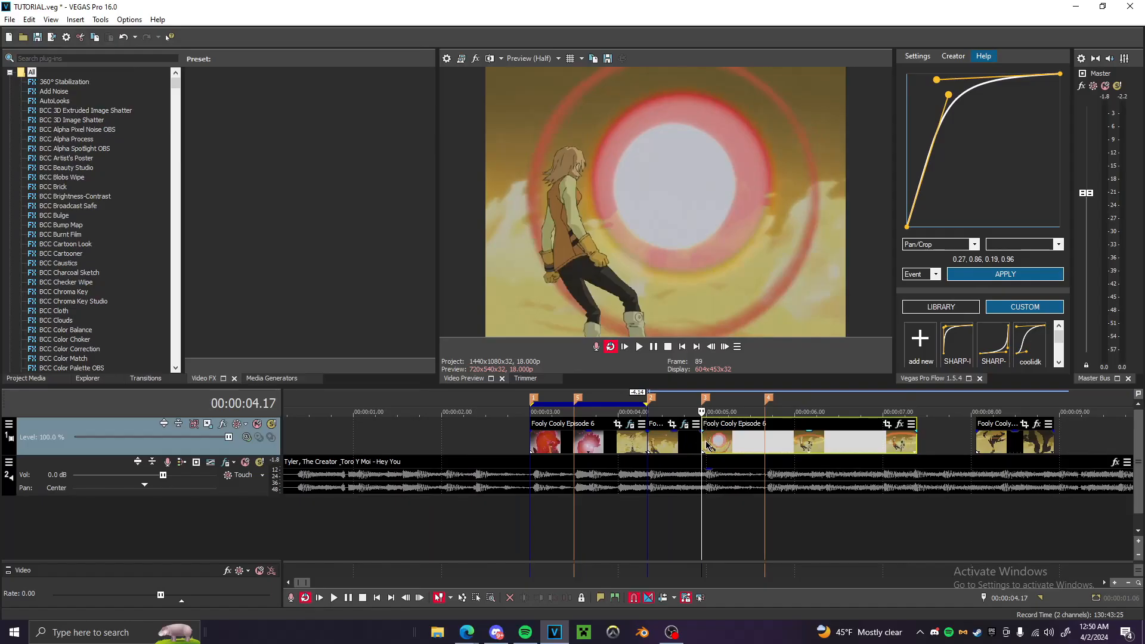
Split the long Fooly Cooly Episode 6 clip at marker 4 and select the section between markers 3 and 4
left_click(763, 443)
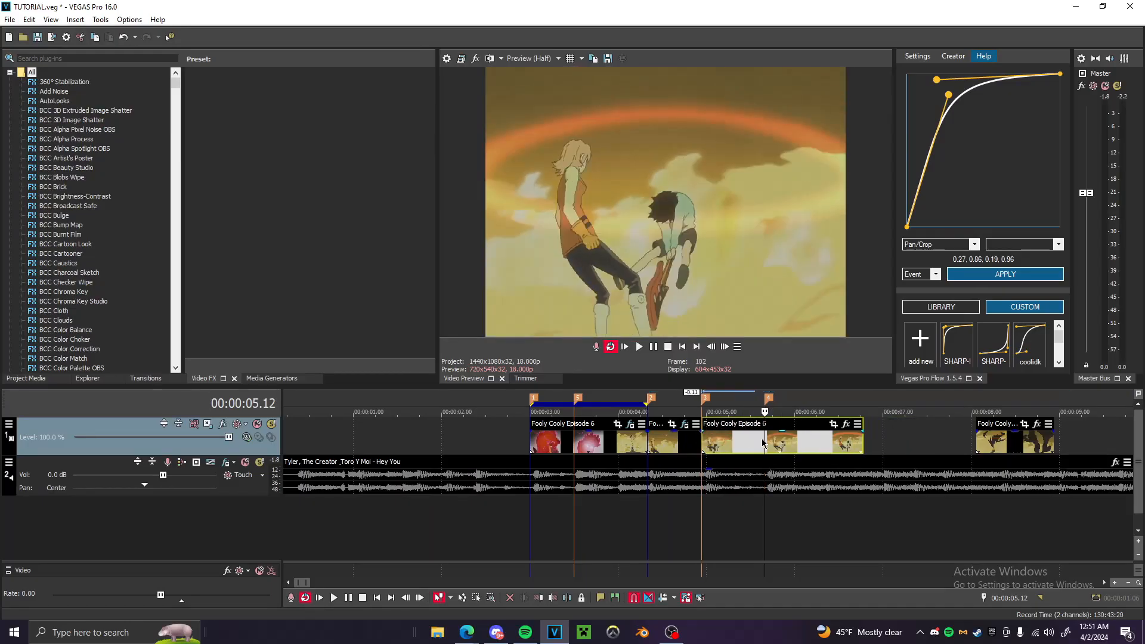
key("s")
left_click(735, 445)
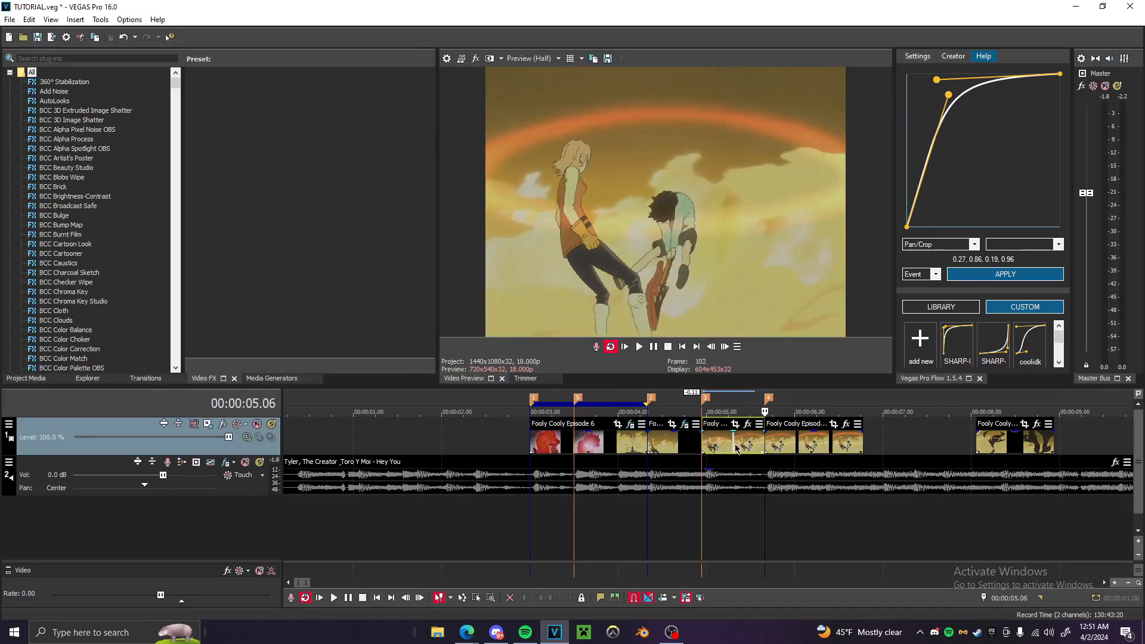
Count the dead frames in the clip between markers 3 and 4 frame by frame and adjust its playback rate
left_click(747, 424)
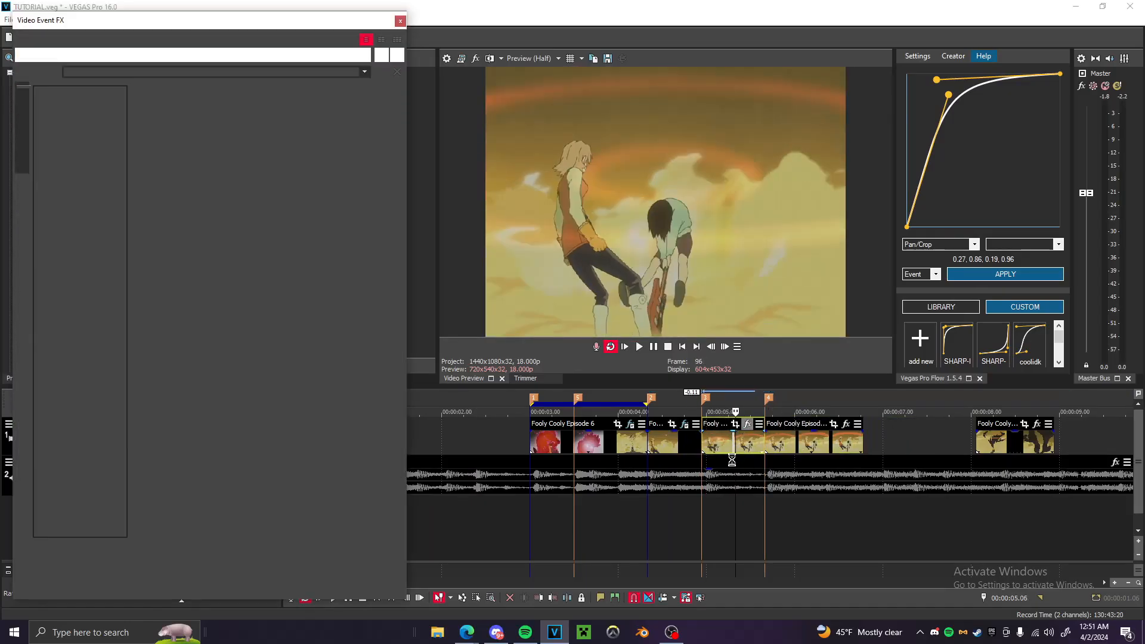
left_click(703, 448)
left_click(725, 347)
left_click(725, 347)
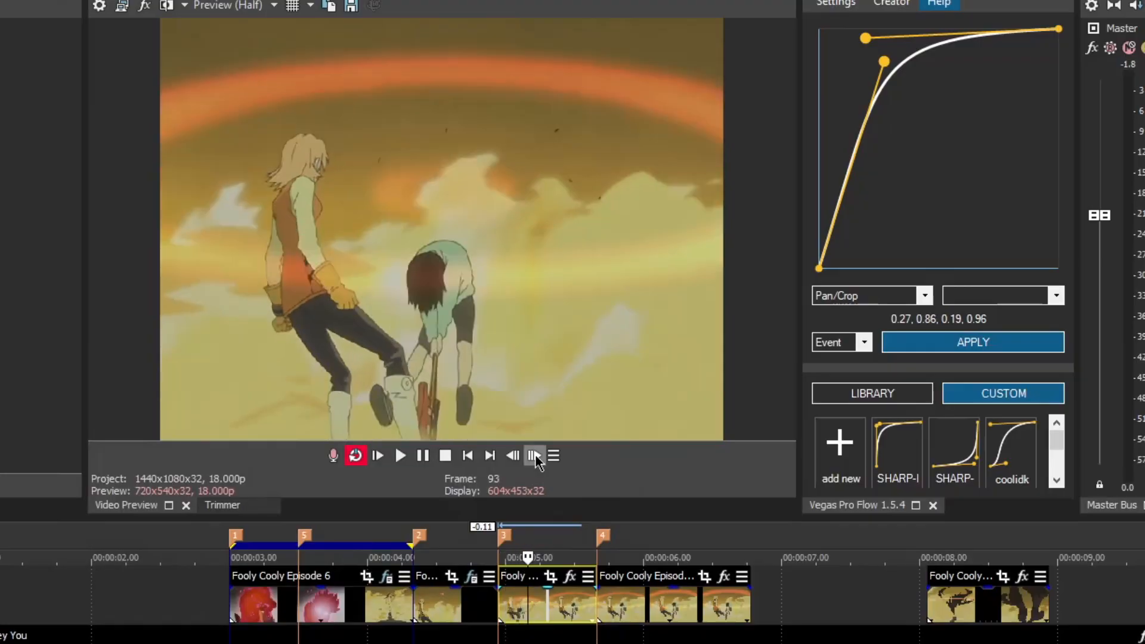
left_click(725, 347)
left_click(725, 347)
left_click(534, 456)
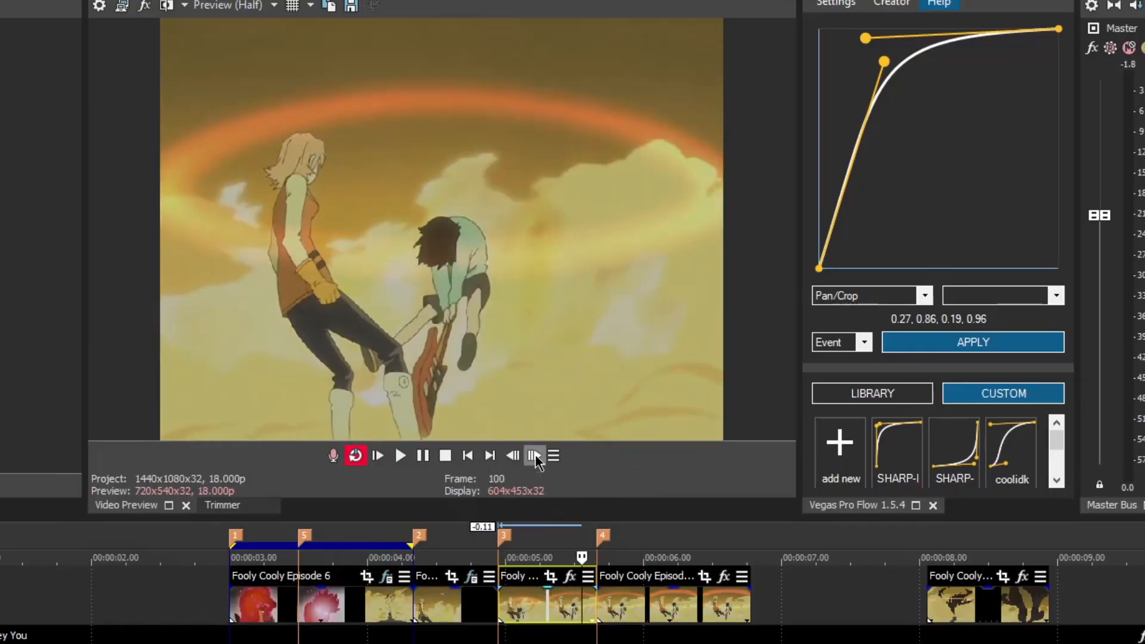
right_click(533, 603)
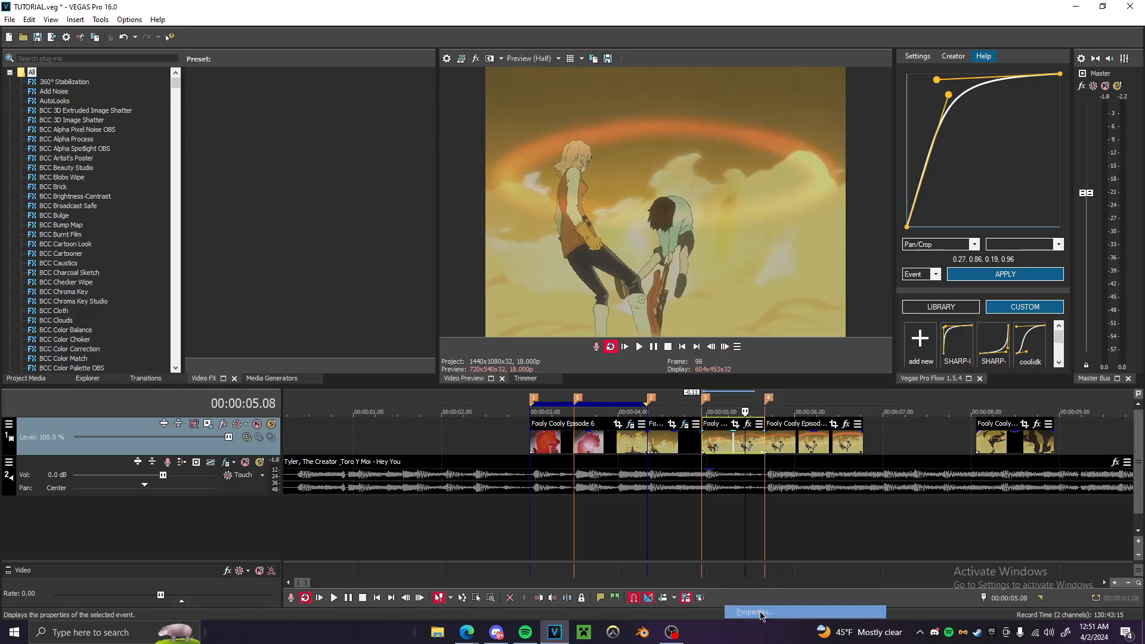
left_click(753, 612)
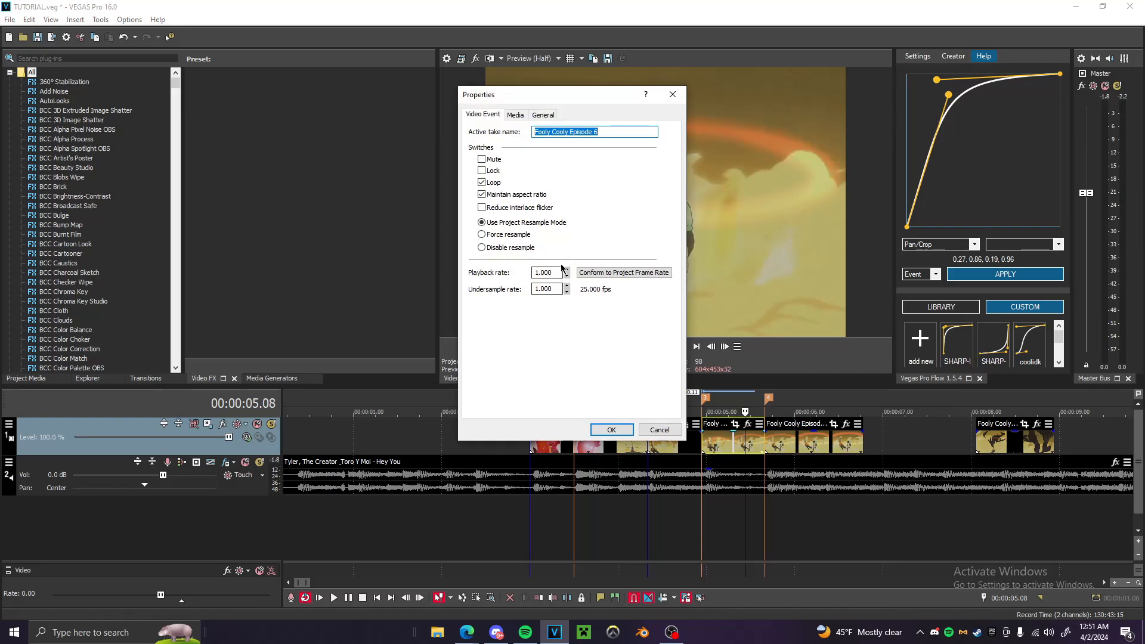
key("Escape")
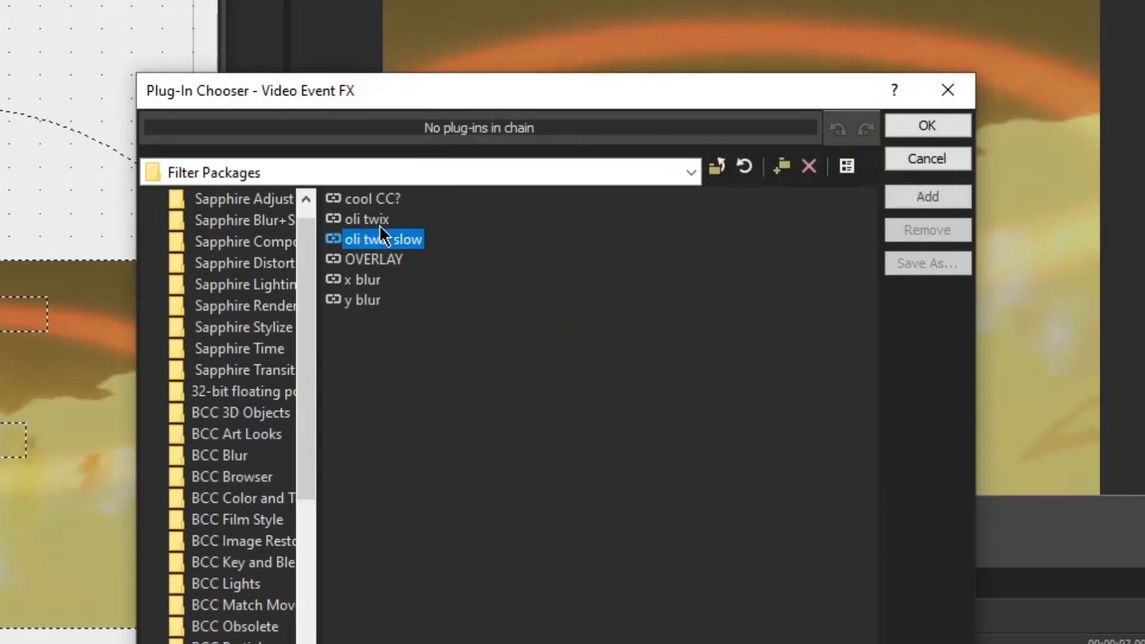
Add the oli twix filter package to the clip between markers 3 and 4 and set its final Frame keyframe to 7
left_click(379, 225)
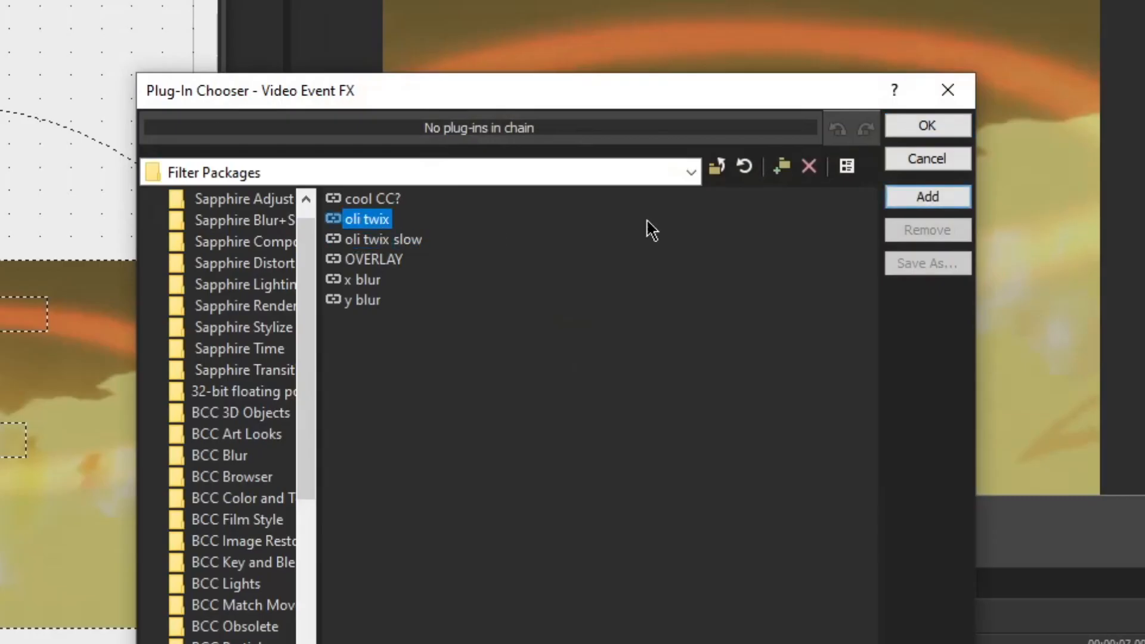
left_click(902, 190)
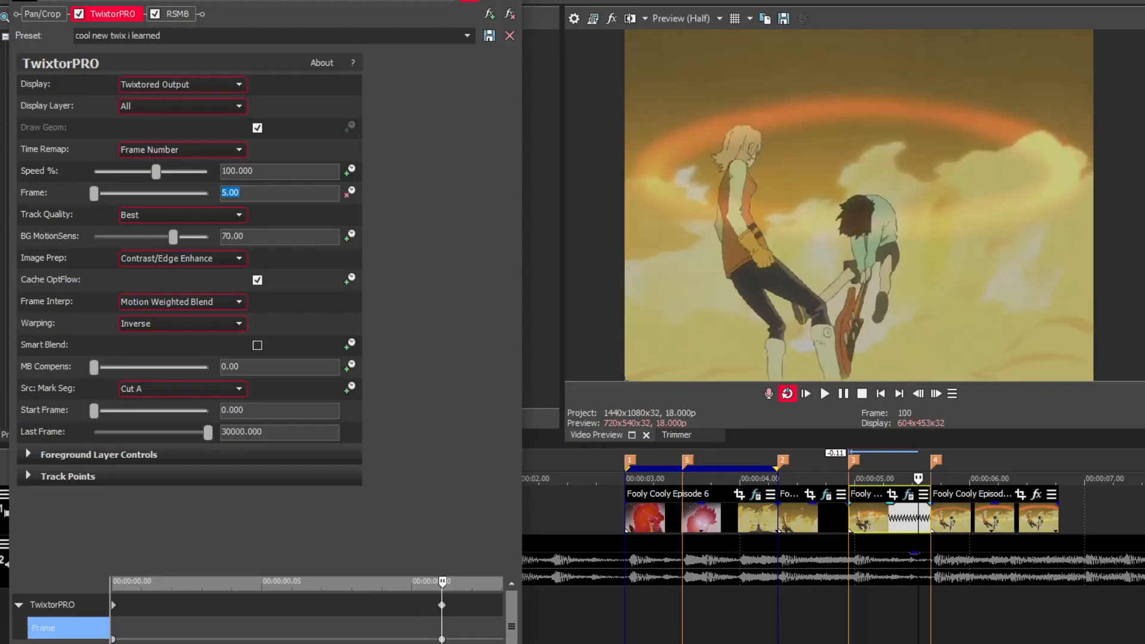
type("7")
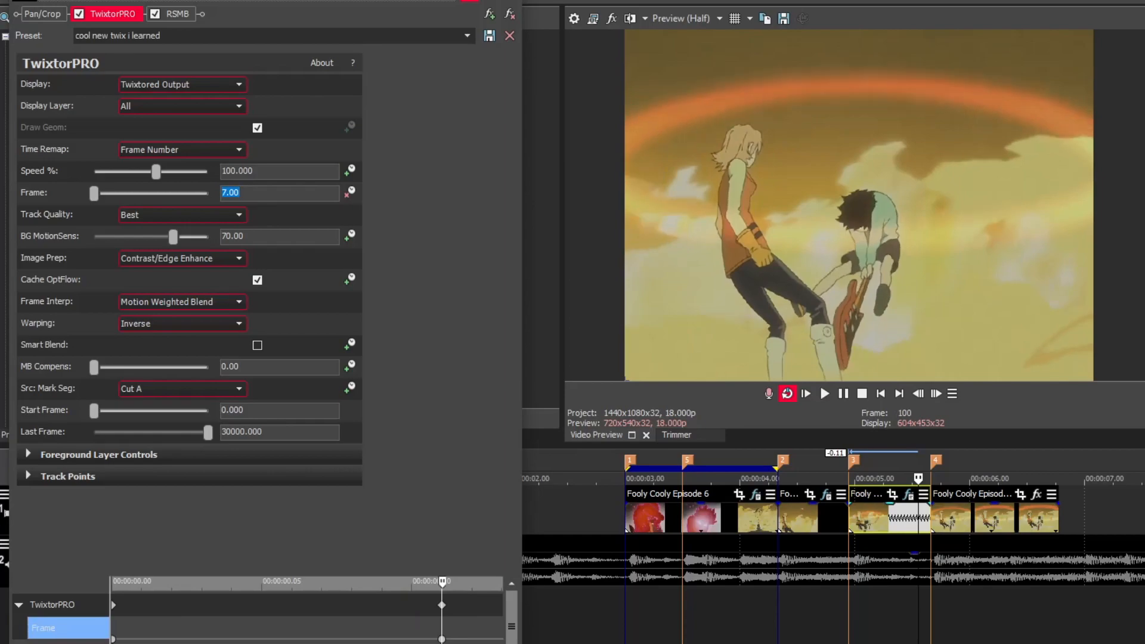
key("Return")
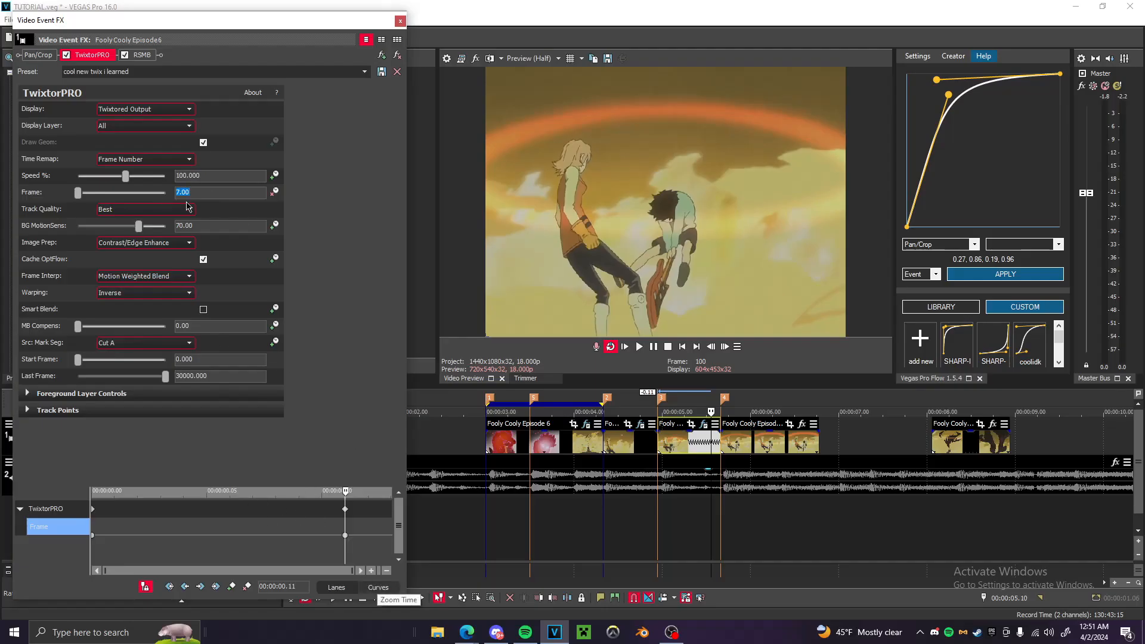
Change the final Frame keyframe to 8 and apply a 0.28, 0.49, 0.01, 0.98 curve to Twixtor's Frame parameter
left_click(703, 442)
scroll(701, 444, "up", 3)
double_click(685, 443)
left_click_drag(298, 548, 347, 538)
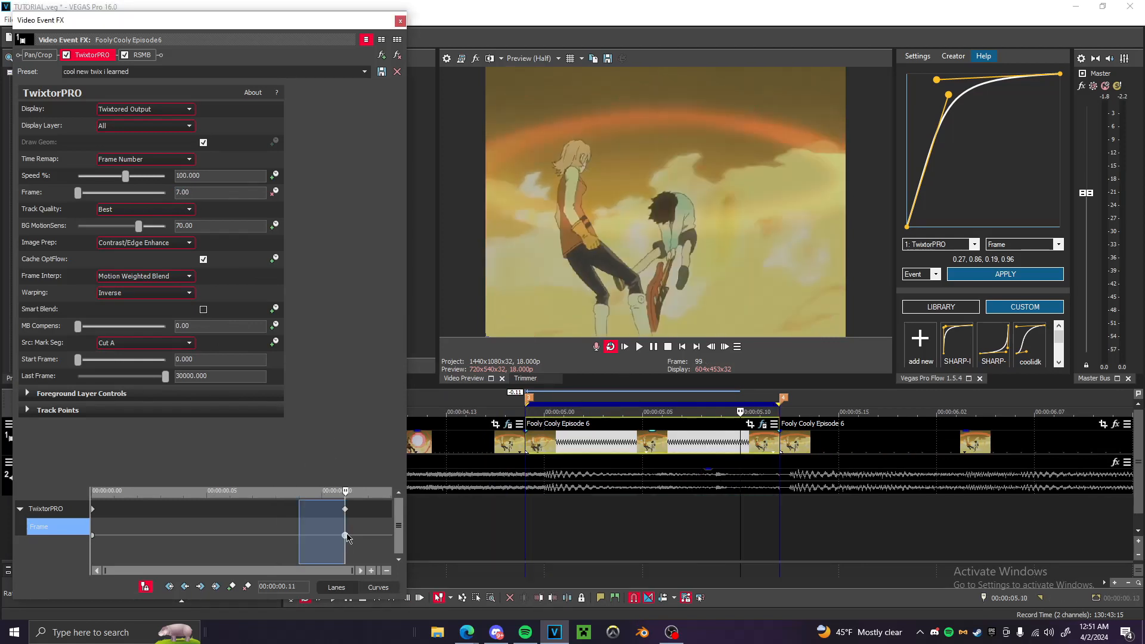
left_click(37, 191)
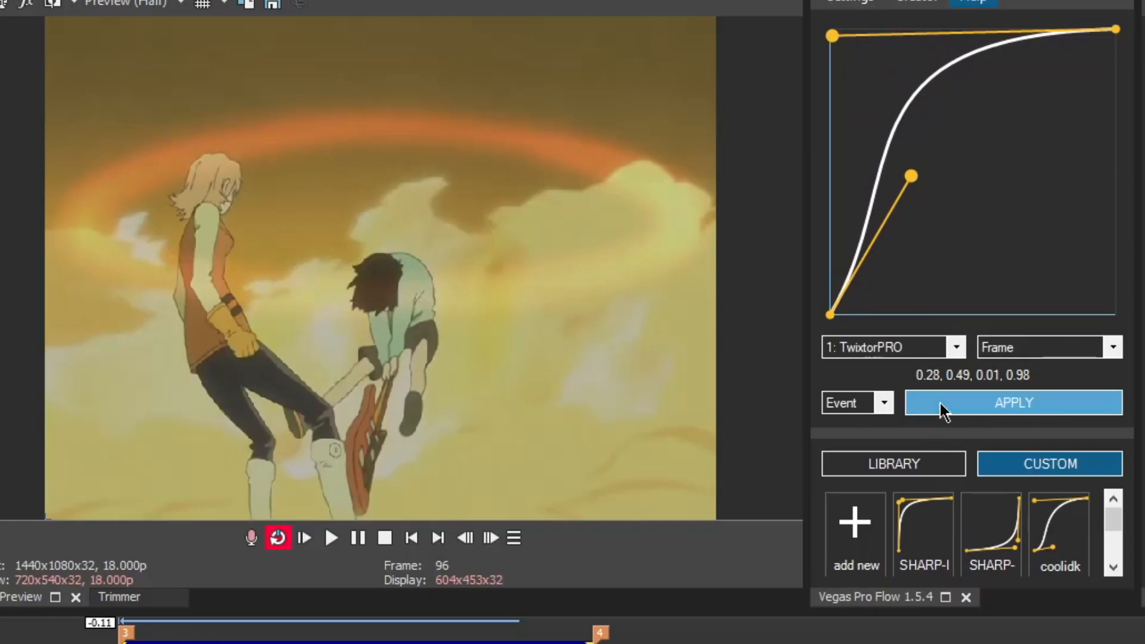
left_click(965, 277)
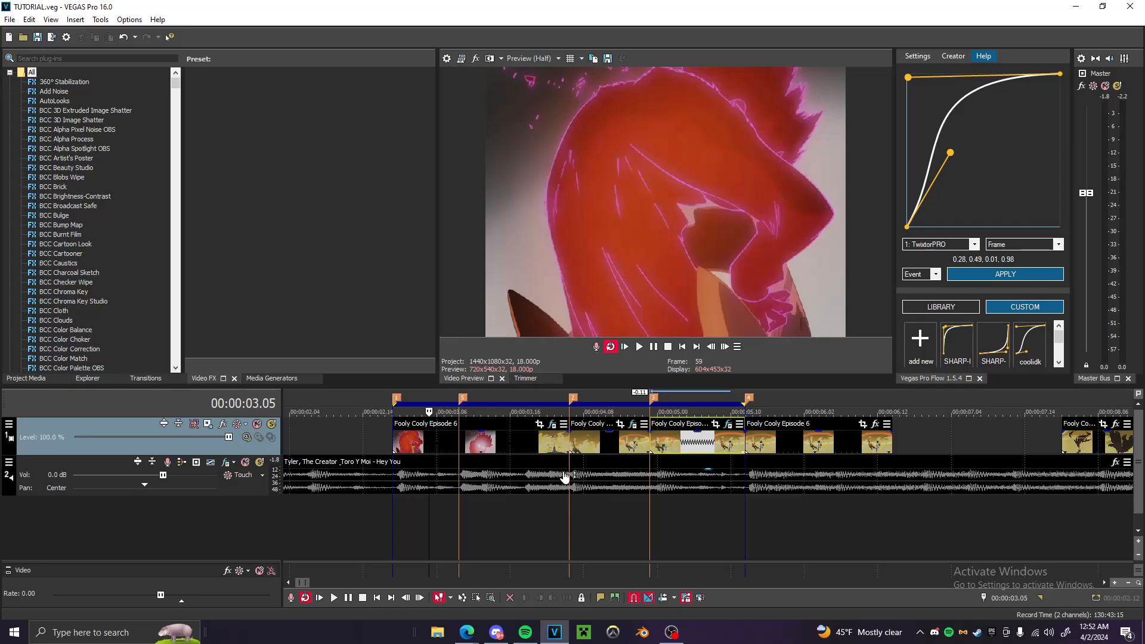
Lower the last Frame keyframe of the clip between markers 3 and 4 to 7.80 to create a reverse Twixtor ending
double_click(567, 404)
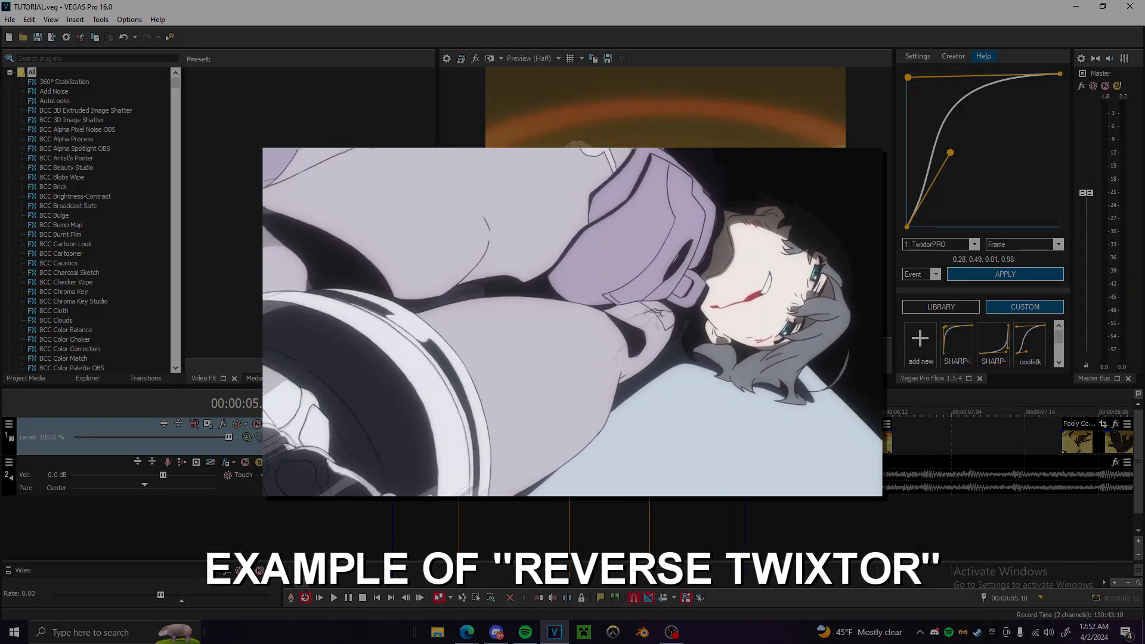
left_click(727, 424)
left_click(322, 534)
left_click(345, 534)
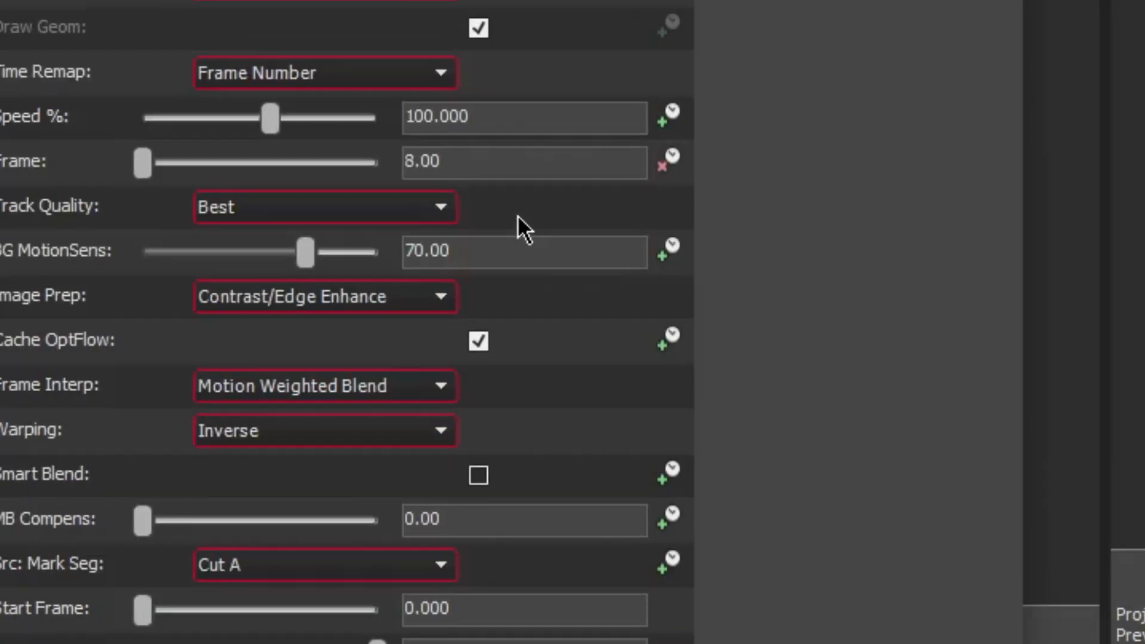
left_click_drag(203, 192, 34, 192)
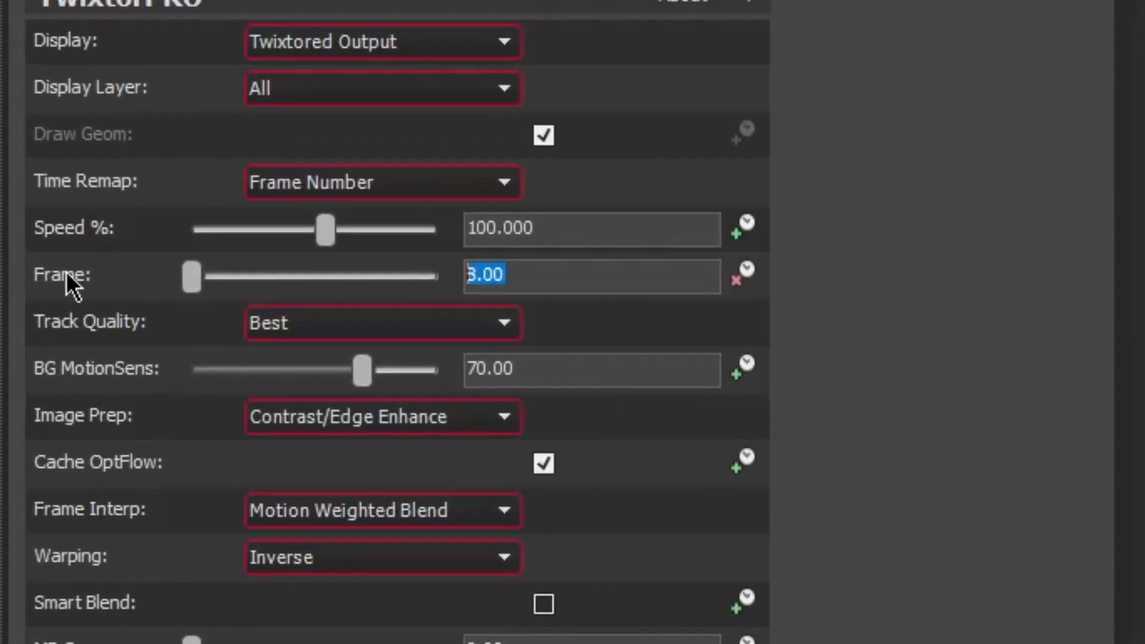
type("7.")
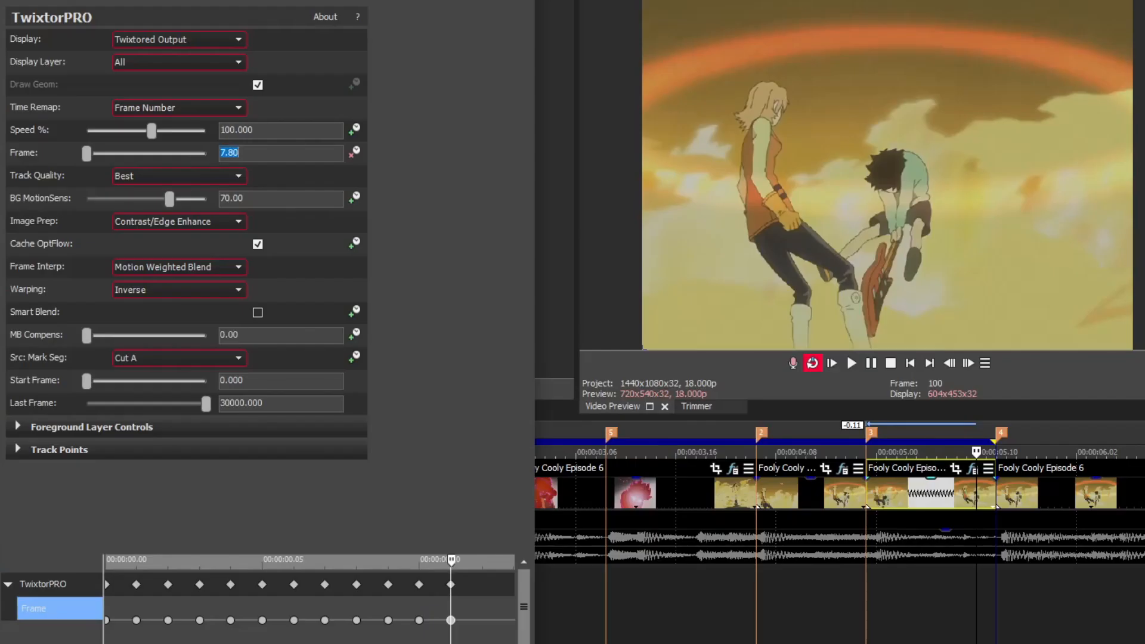
type("2")
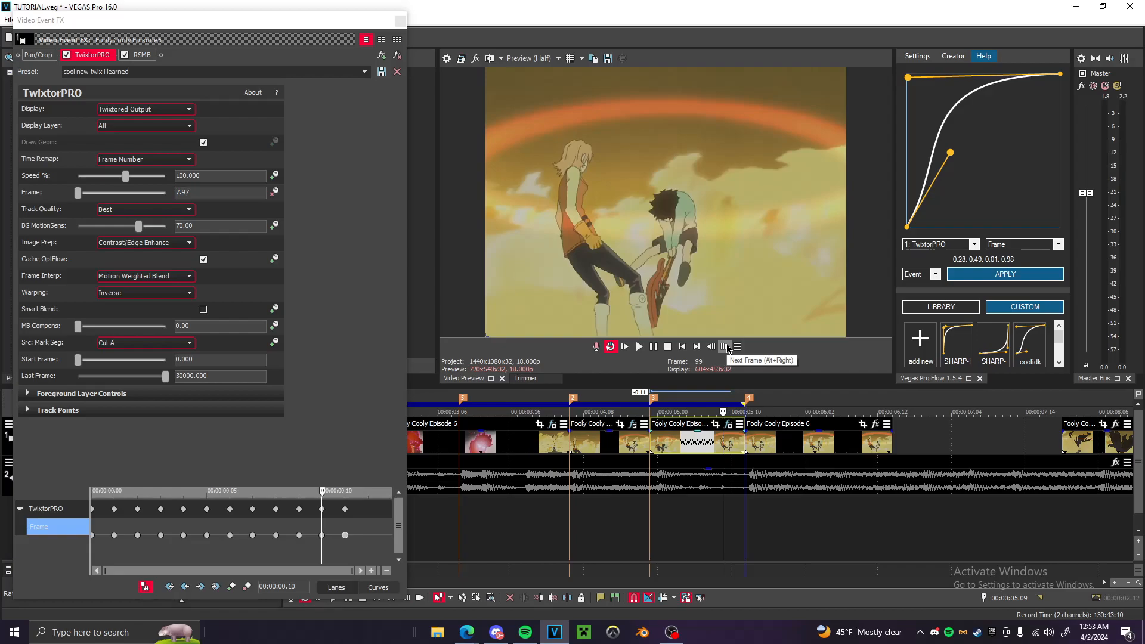
key("Return")
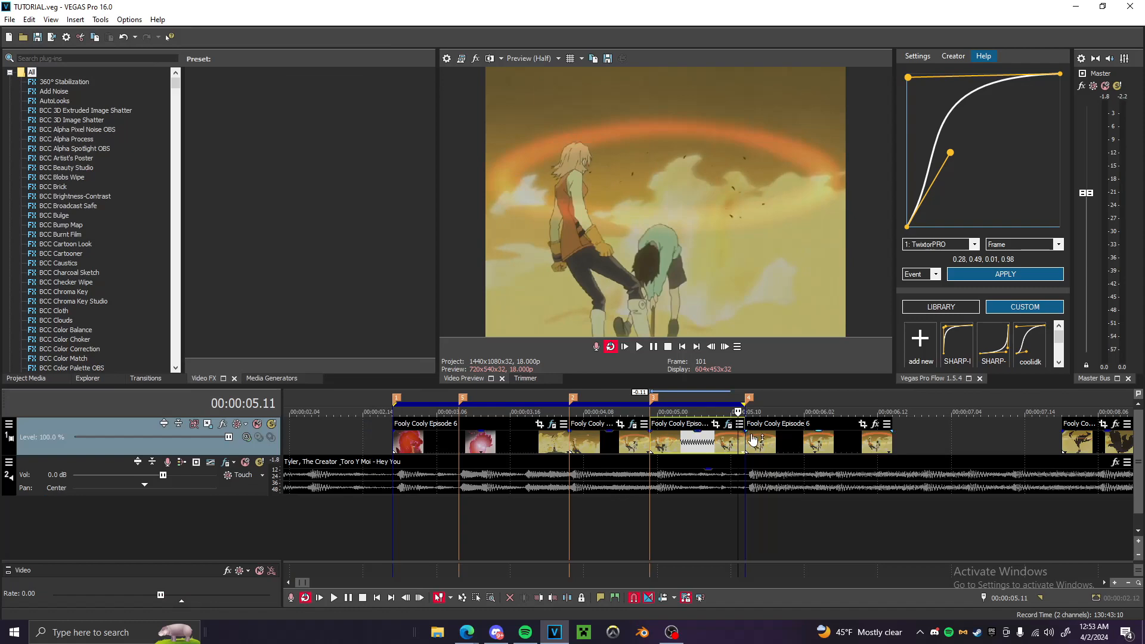
Delete the leftover clip section after marker 4 and place the next Fooly Cooly Episode 6 footage there
left_click(752, 439)
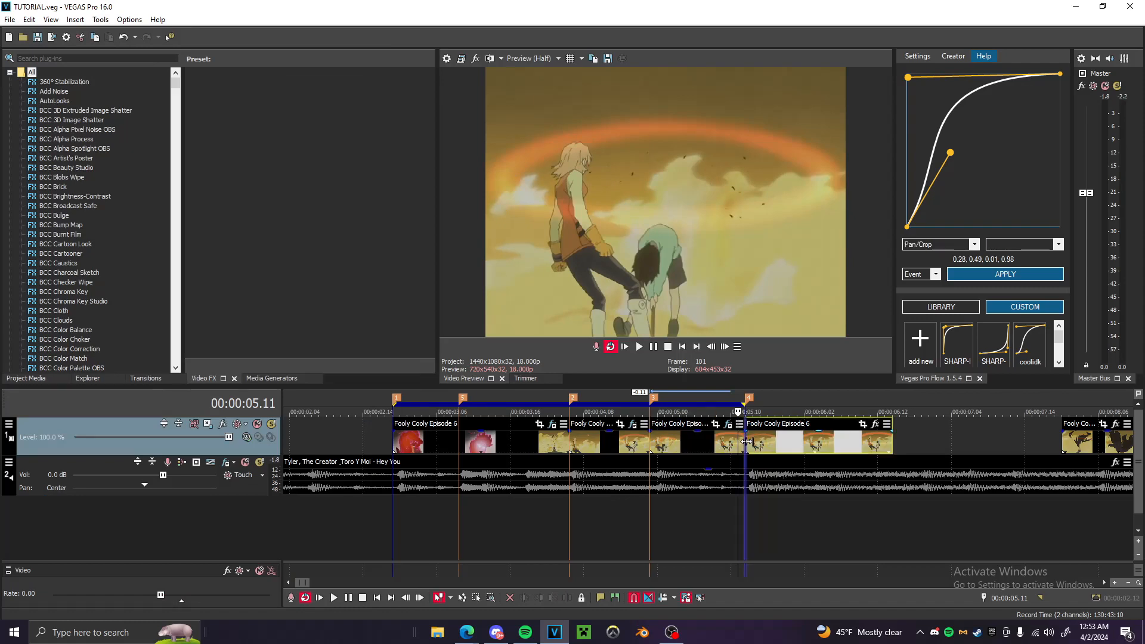
key("Delete")
scroll(926, 455, "down", 2)
scroll(927, 455, "down", 4)
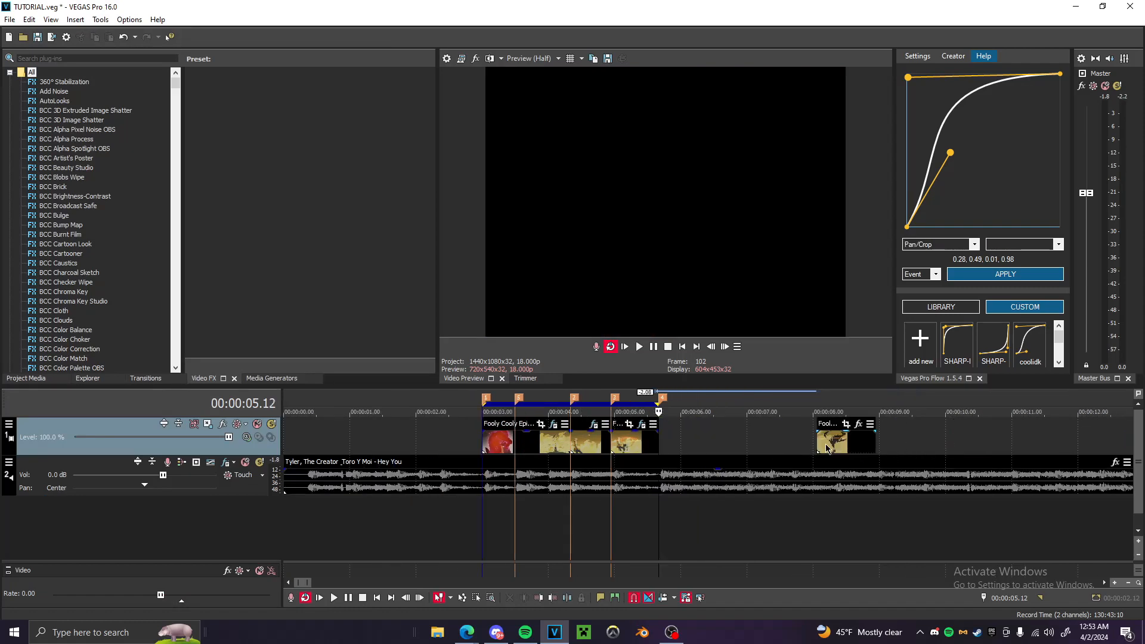
left_click_drag(653, 439, 966, 444)
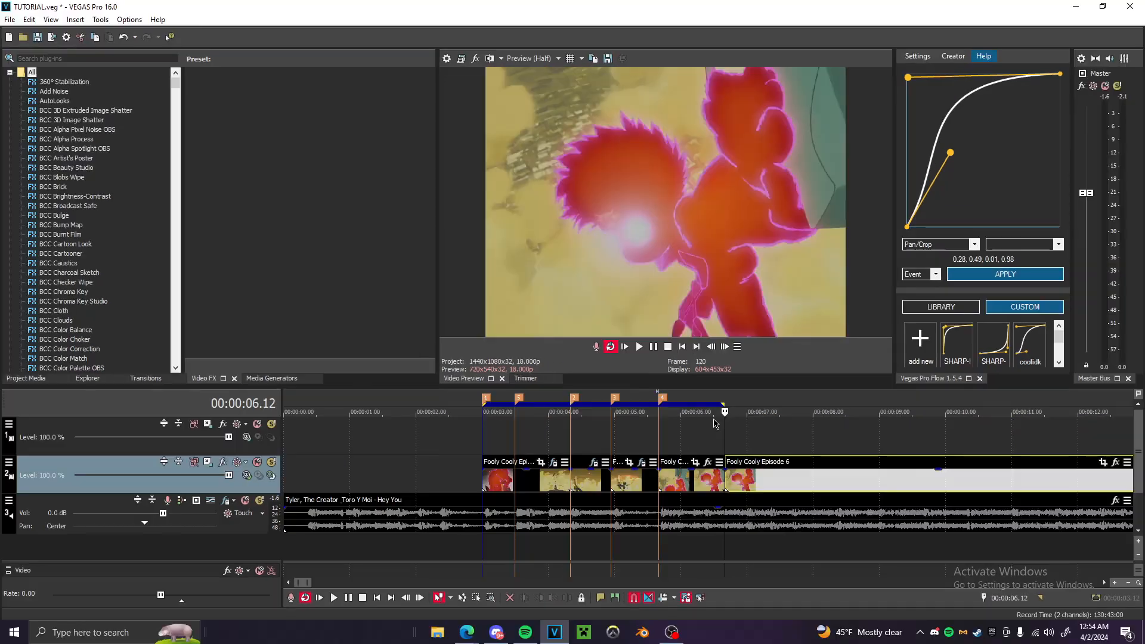
Play back the looped section and examine the frames of the clip after marker 4 one by one
left_click(630, 403)
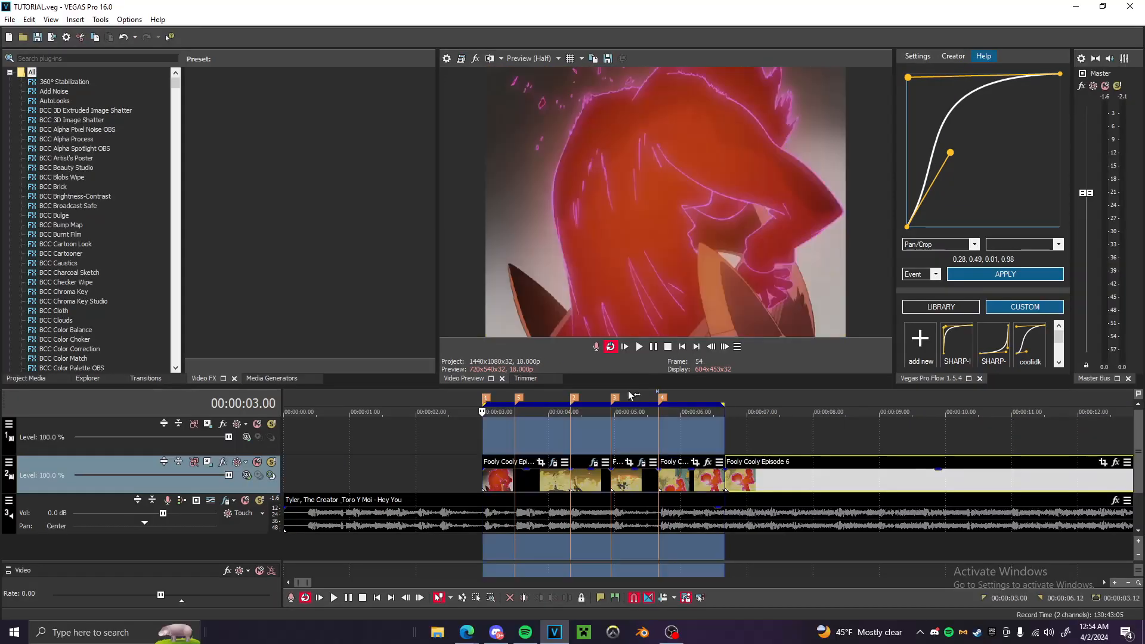
key("space")
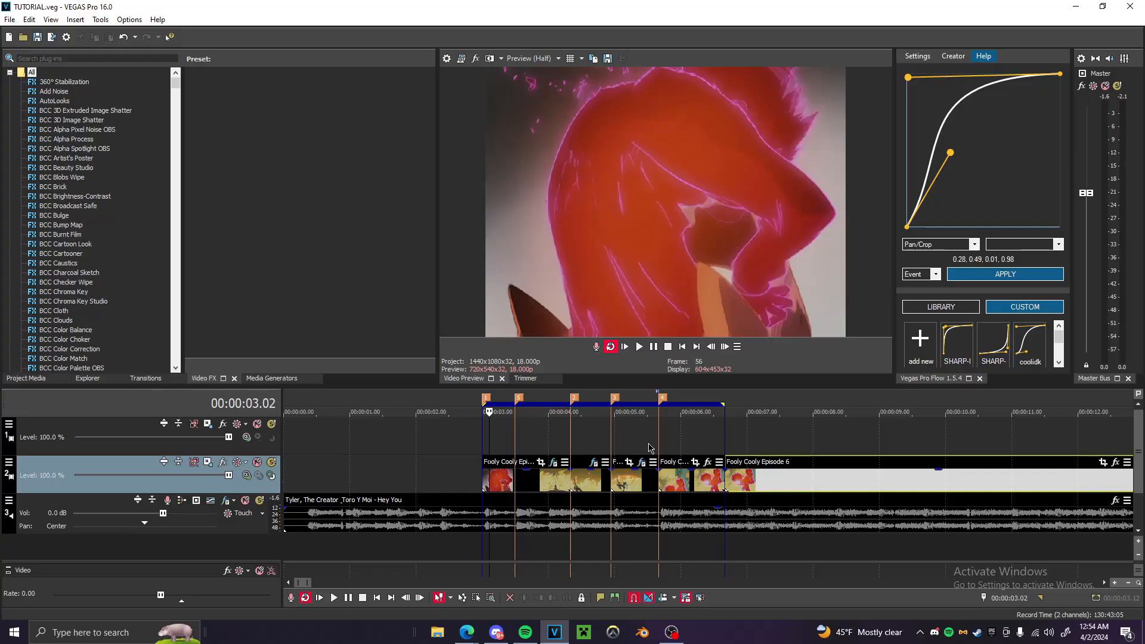
left_click(724, 348)
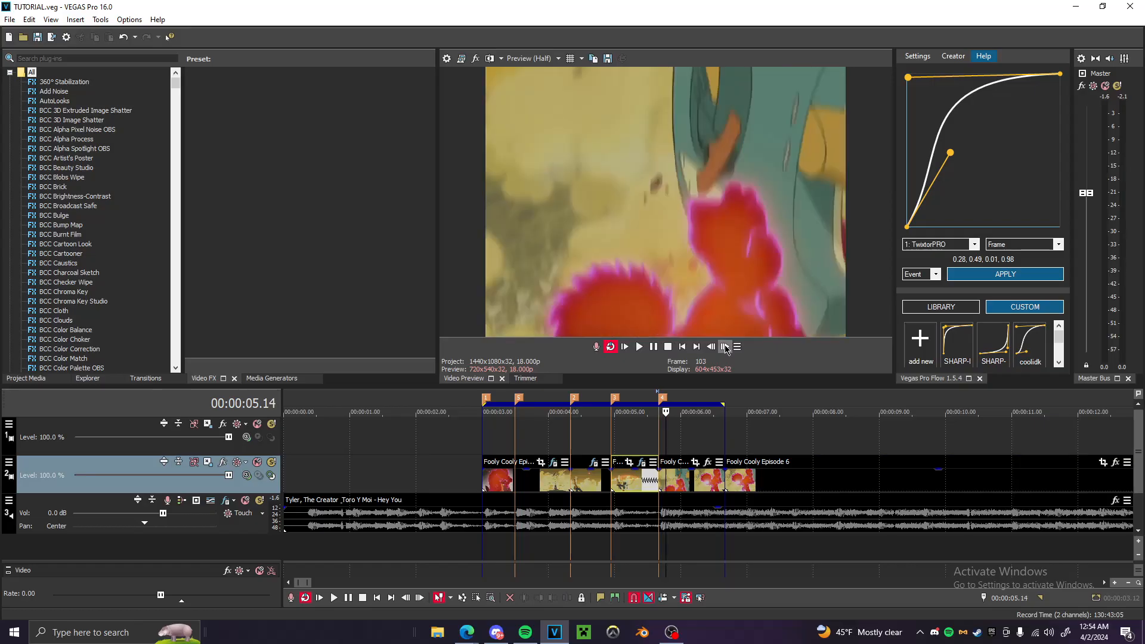
left_click(724, 348)
left_click(724, 348)
left_click(714, 349)
left_click(713, 347)
left_click(725, 347)
scroll(643, 444, "up", 4)
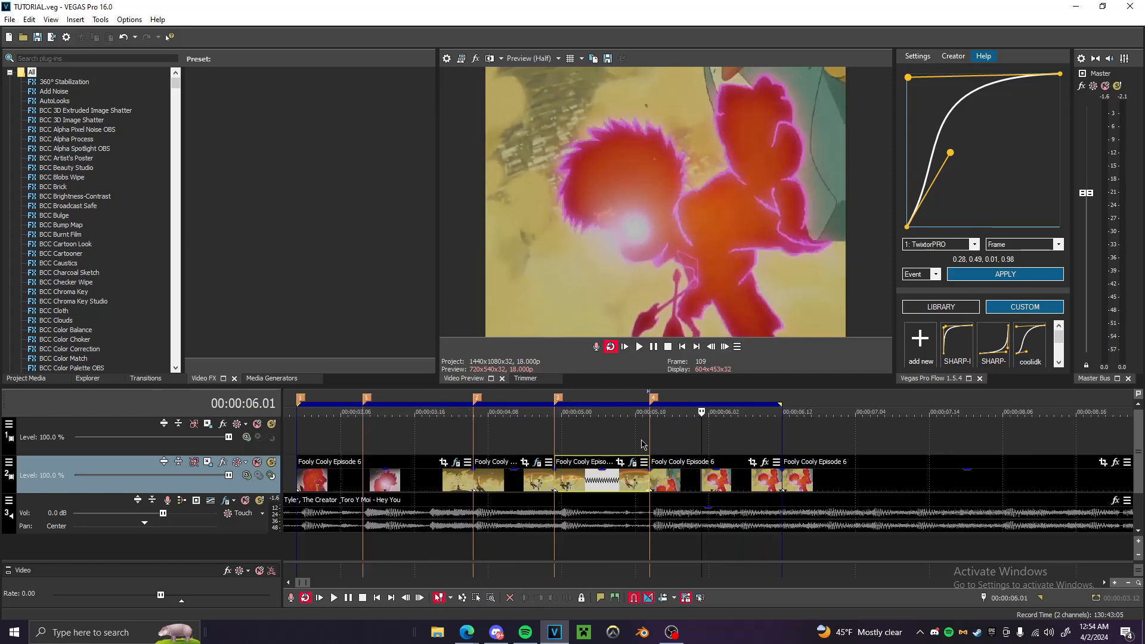
Step frame by frame through the clip starting at marker 3 to examine how its motion flows
left_click(505, 444)
scroll(477, 443, "down", 1)
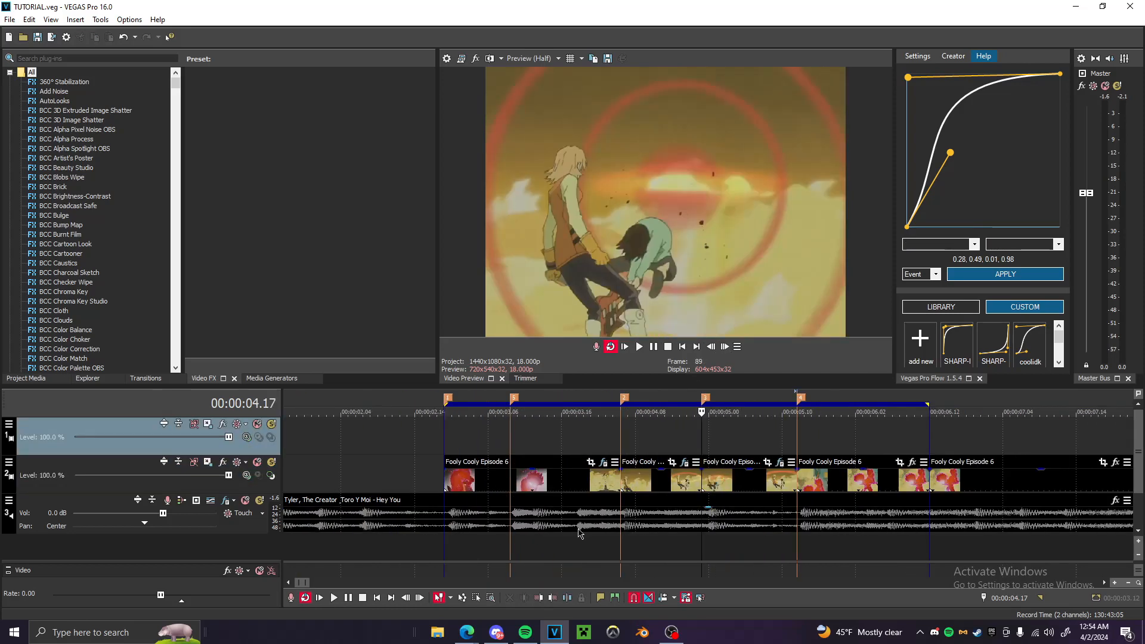
left_click(710, 479)
left_click(724, 347)
left_click(723, 347)
left_click(723, 347)
left_click(723, 347)
left_click(724, 347)
left_click(724, 346)
left_click(724, 347)
left_click(724, 347)
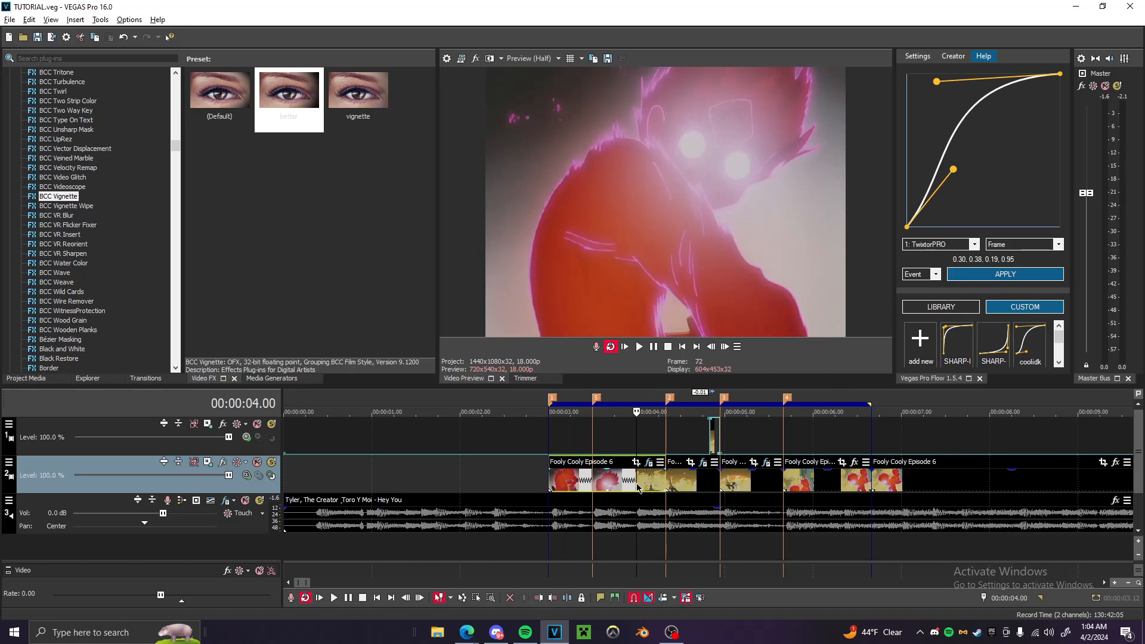
Review the looped section and reshape the Frame curve of the clip between markers 1 and 2 with a softer start
double_click(643, 404)
left_click(638, 348)
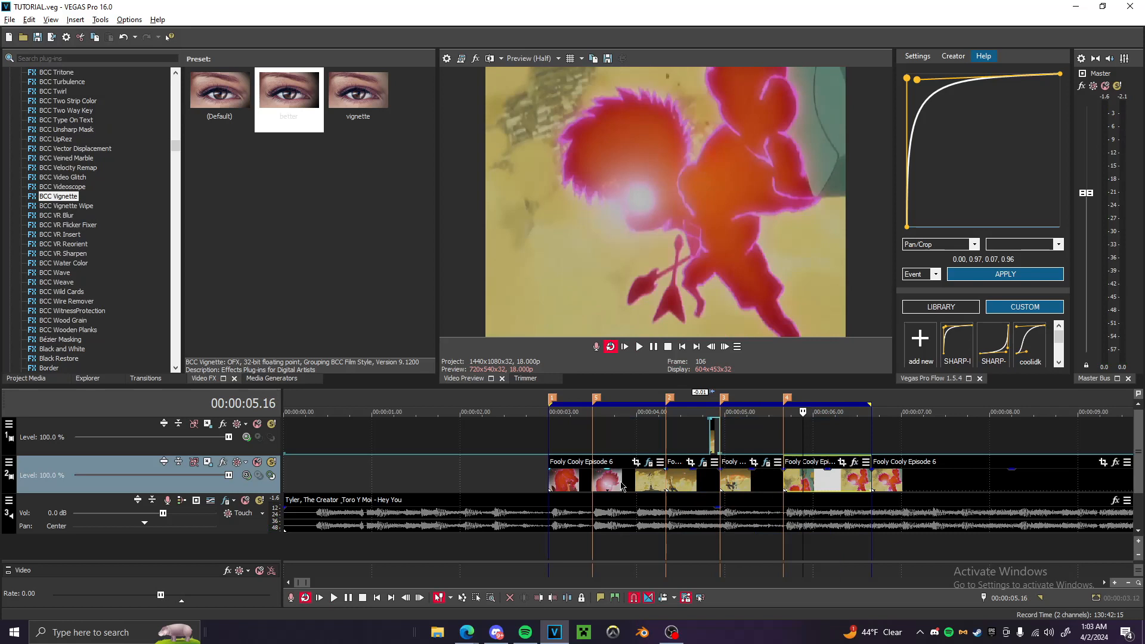
left_click(622, 487)
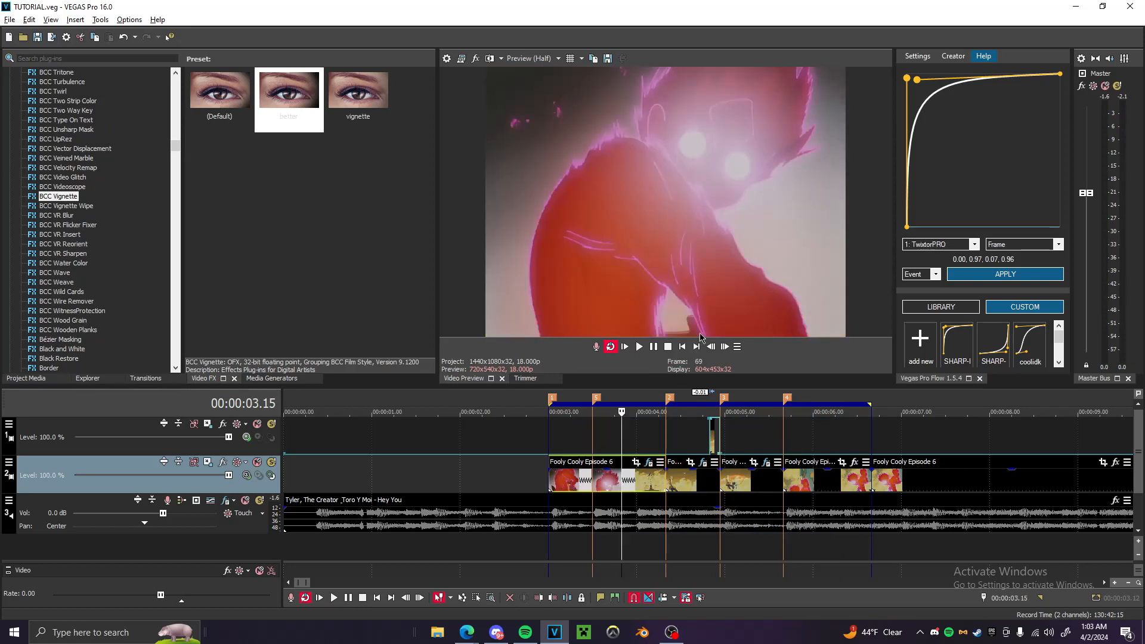
left_click_drag(907, 78, 948, 162)
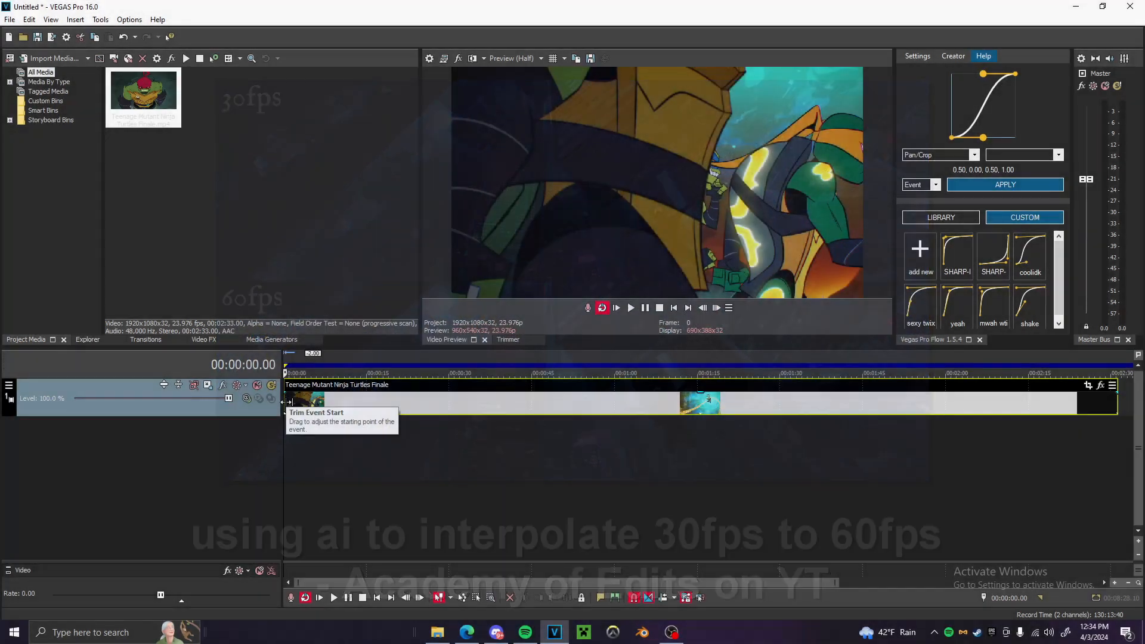
Close the gap between the two Teenage Mutant Ninja Turtles Finale clips by moving the second clip against the first
left_click(698, 408)
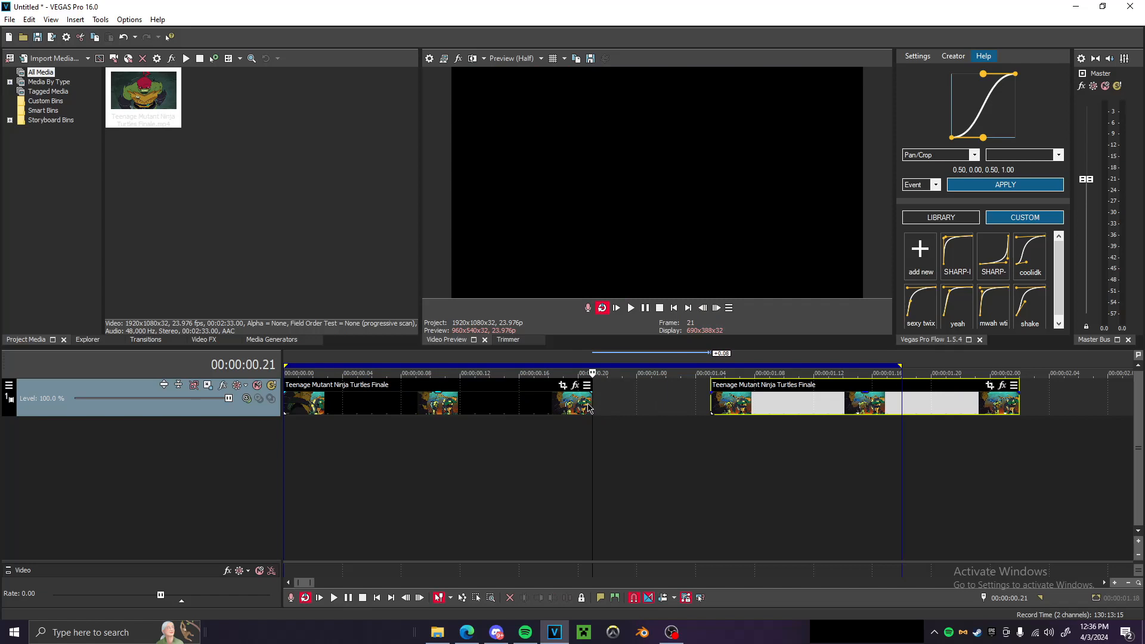
left_click(581, 408)
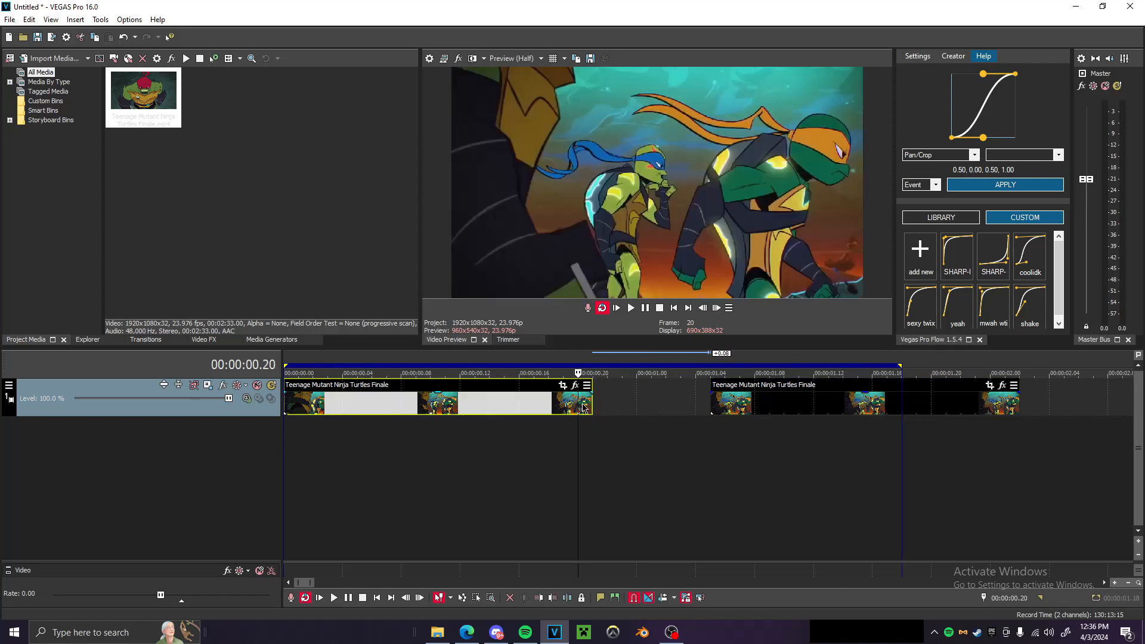
left_click(714, 402)
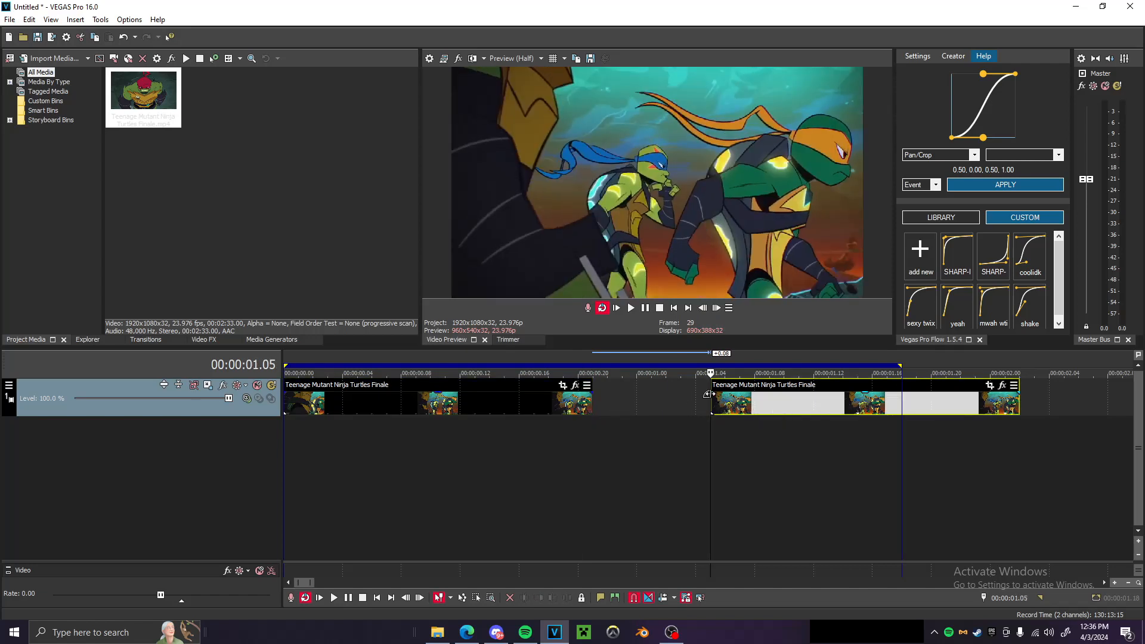
left_click_drag(737, 403, 619, 401)
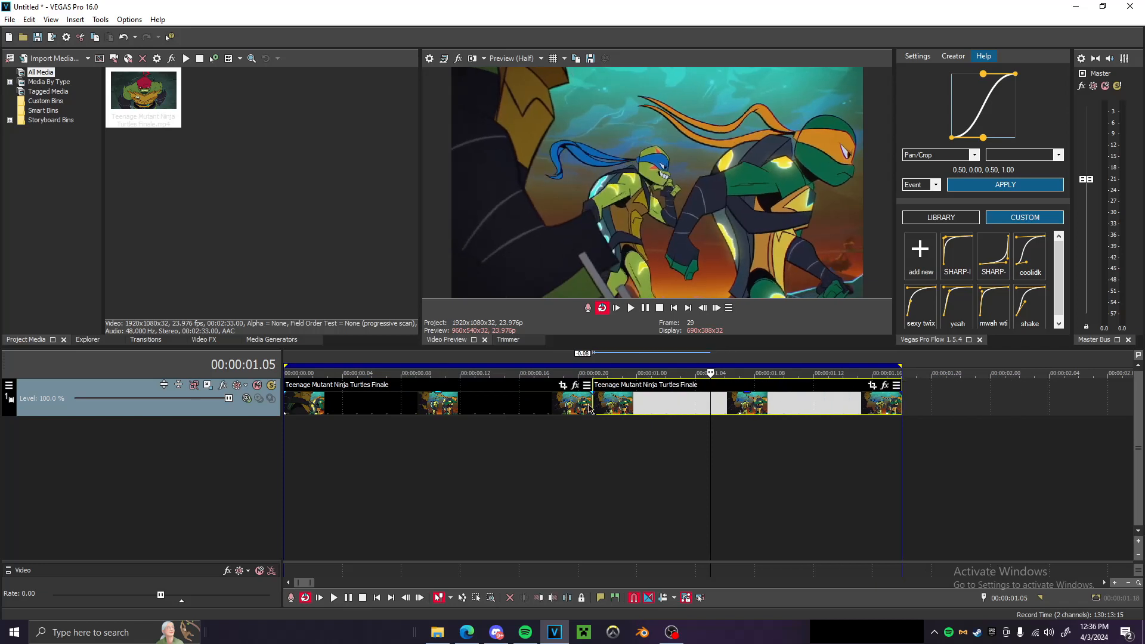
Step back and forth frame by frame near the end of the first turtles clip to check which frames repeat
left_click(588, 404)
left_click(579, 404)
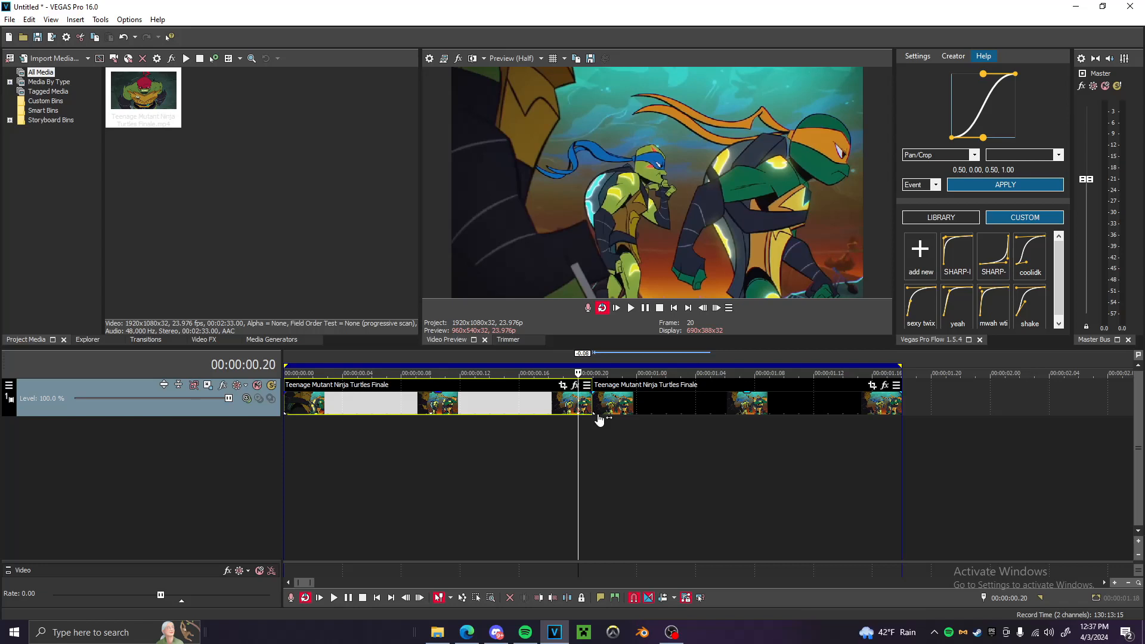
key("alt+Left")
key("alt+Left")
key("alt+Left")
key("alt+Left")
key("alt+Left")
key("alt+Left")
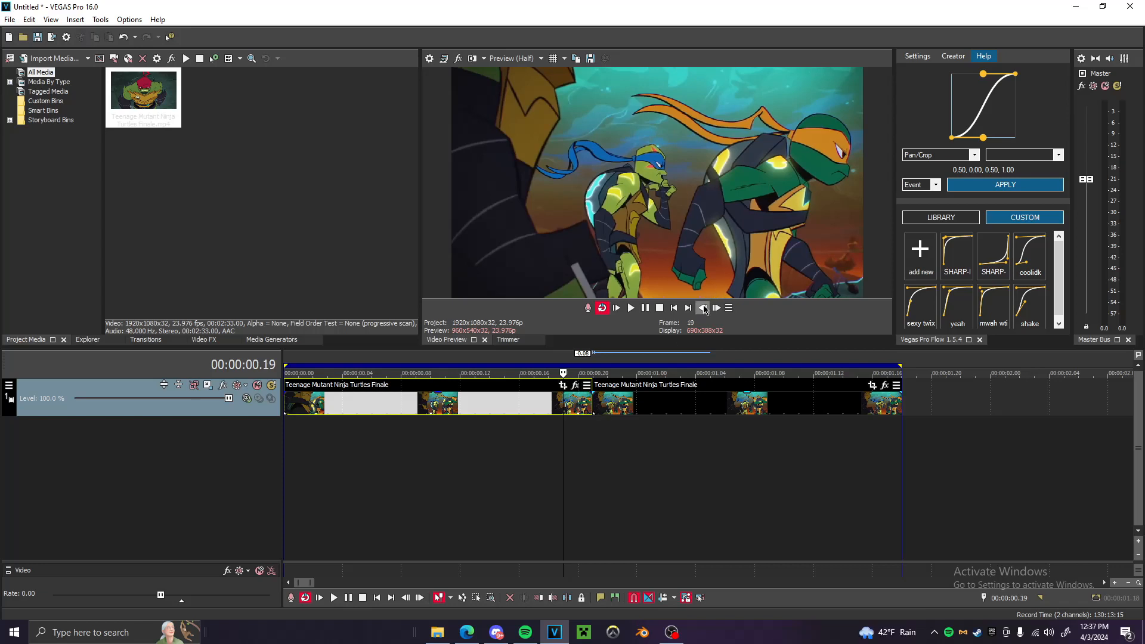
left_click(718, 308)
left_click(717, 308)
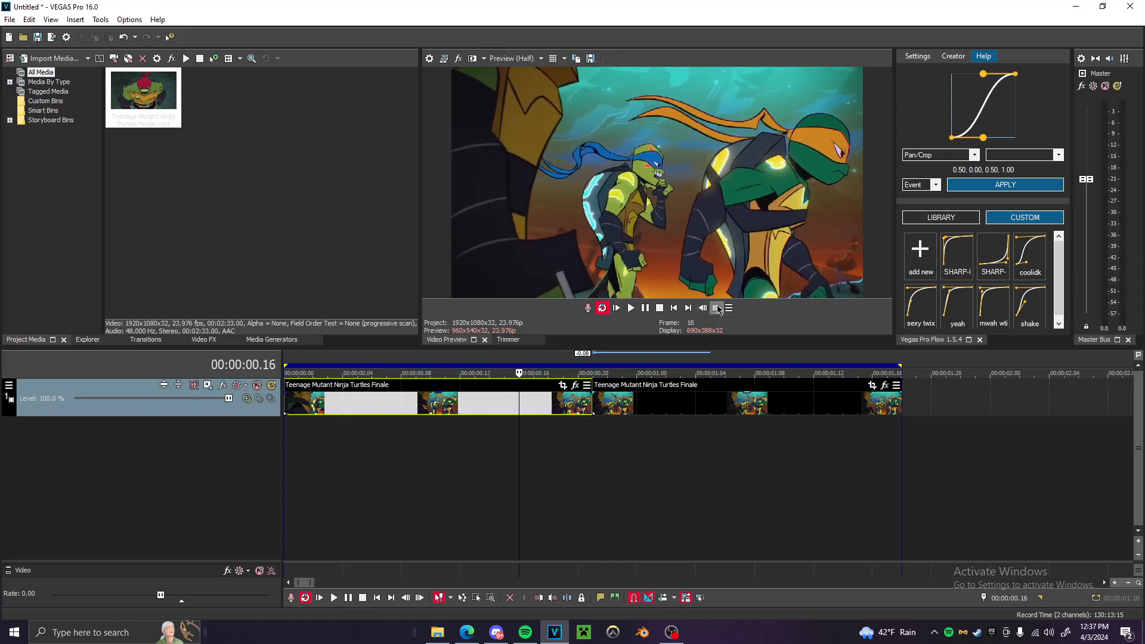
left_click(718, 308)
left_click(717, 309)
left_click(718, 308)
left_click(717, 308)
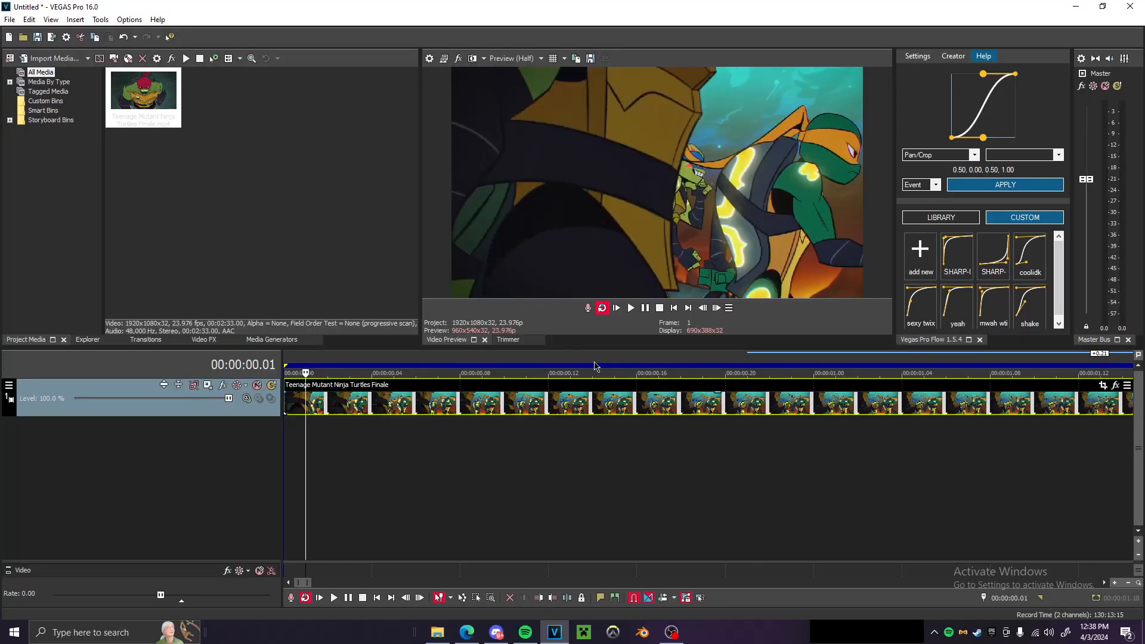
Step frame by frame from the start of the turtles clip to examine where its frames change or repeat
scroll(598, 364, "down", 3)
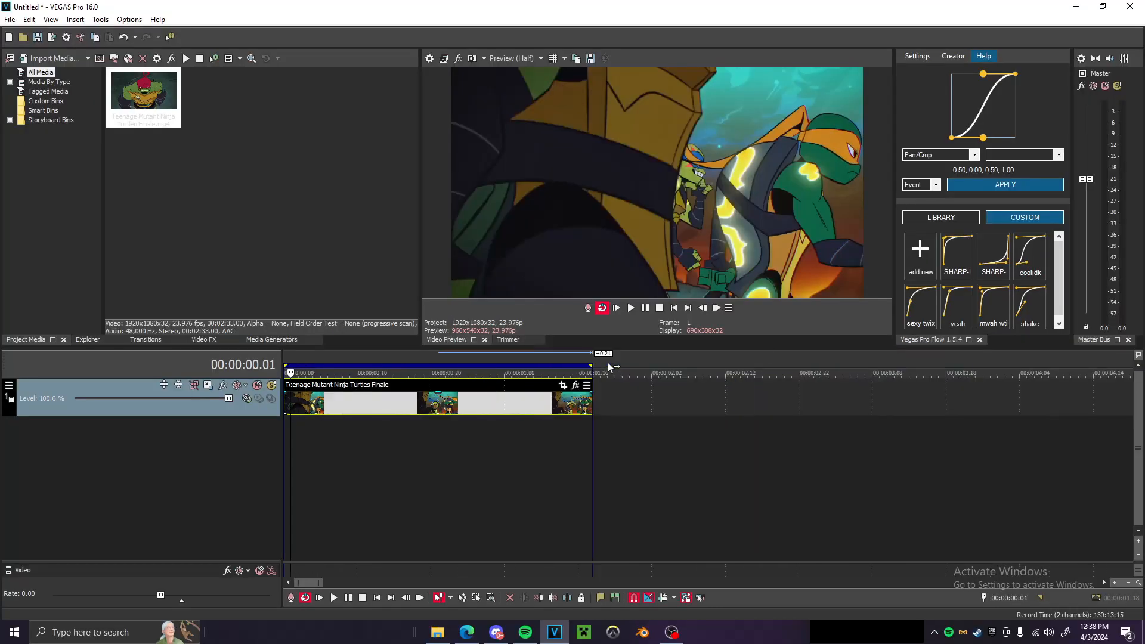
left_click(717, 307)
key("alt+Left")
key("alt+Left")
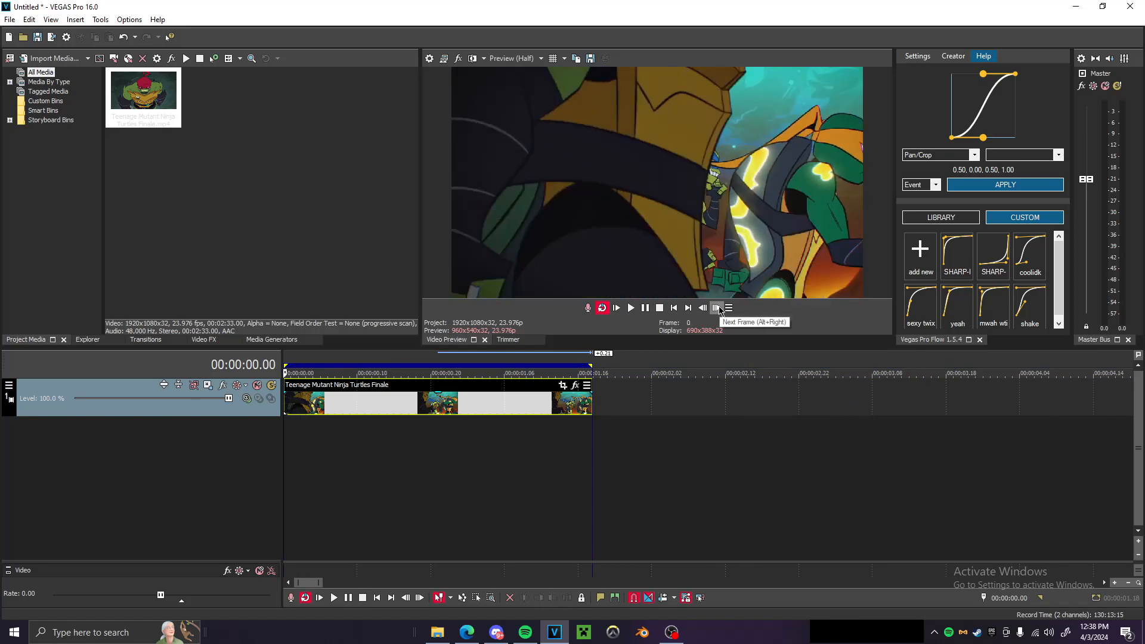
left_click(716, 307)
left_click(716, 307)
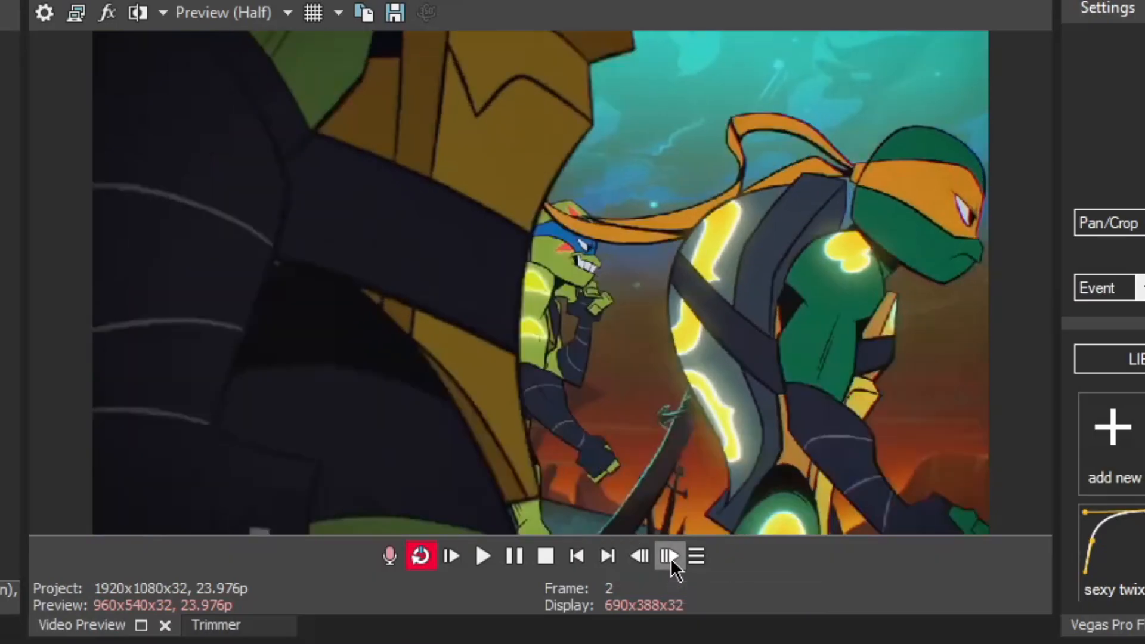
left_click(716, 307)
left_click(669, 556)
left_click(669, 555)
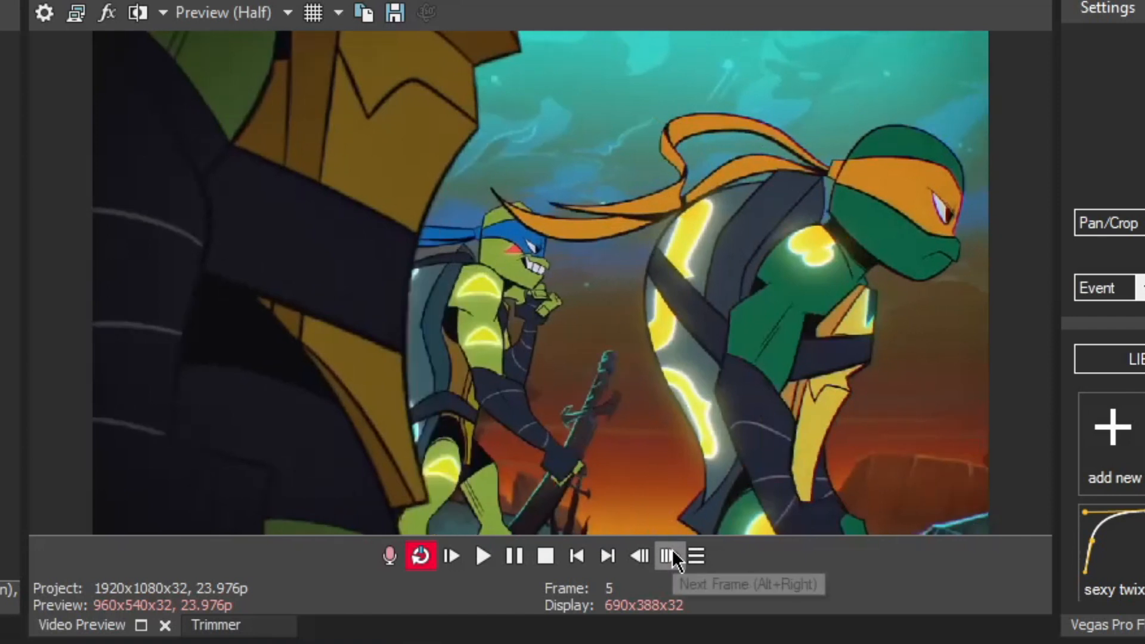
left_click(669, 555)
left_click(669, 556)
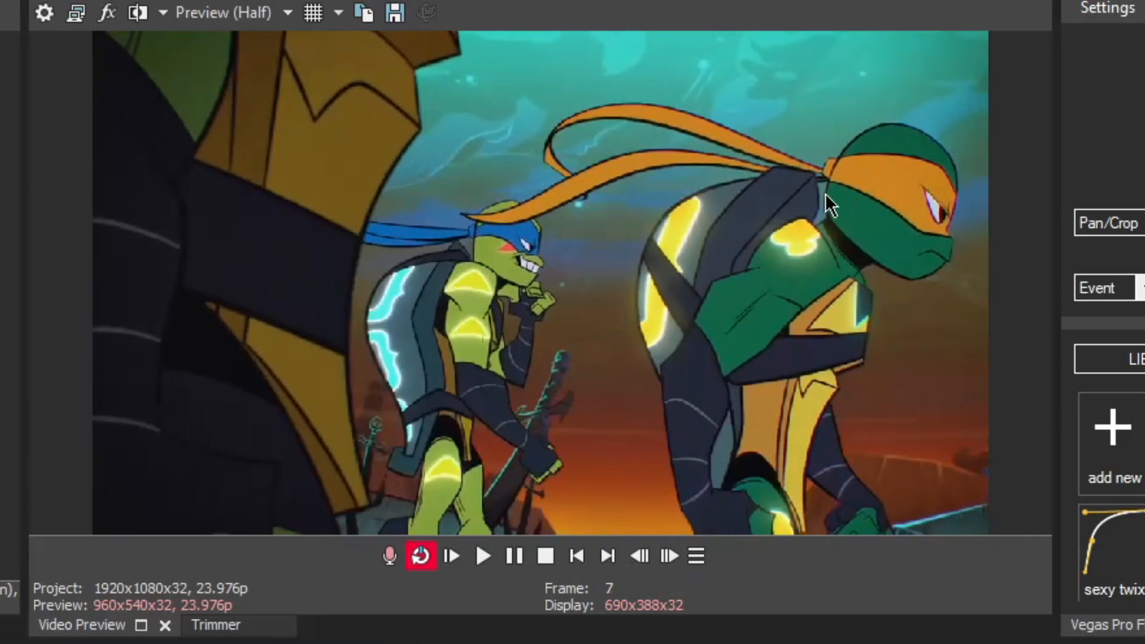
Set the turtles clip's playback rate to 3 to skip its duplicate frames
left_click_drag(335, 402, 372, 405)
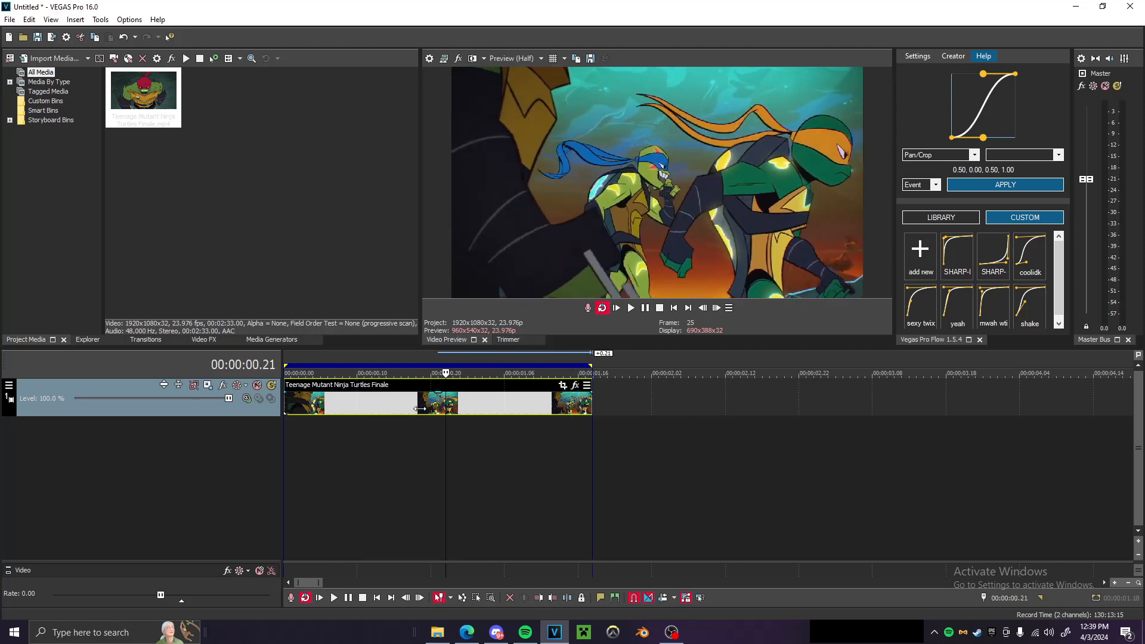
right_click(393, 405)
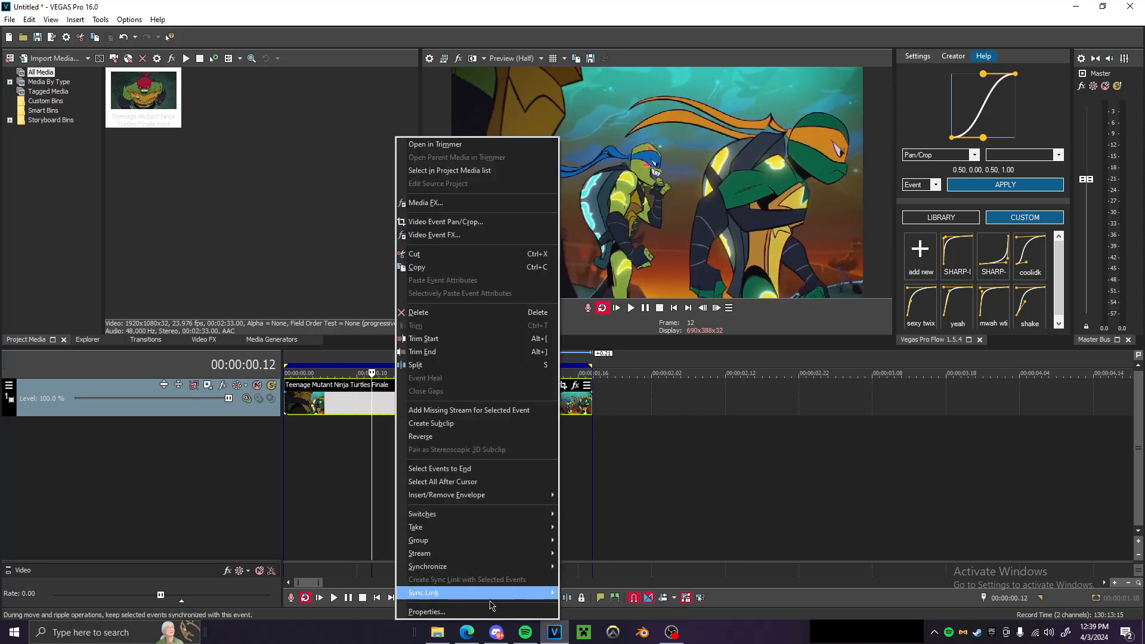
left_click(486, 608)
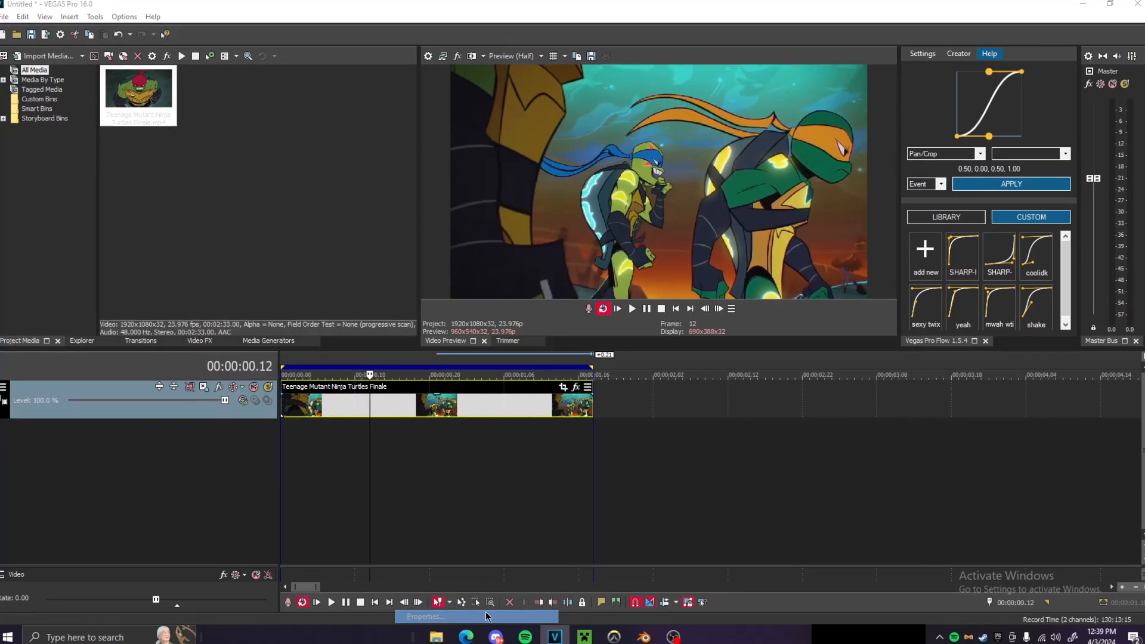
left_click_drag(553, 274, 478, 278)
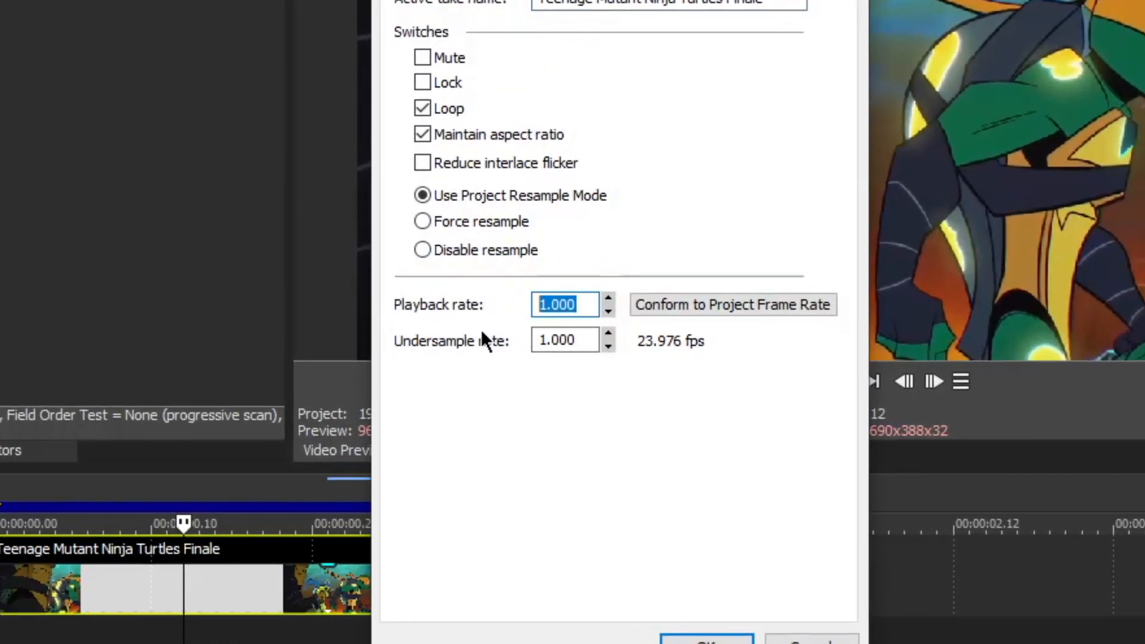
type("3")
left_click(686, 641)
Split the sped-up clip at 00:00:00.14, where the next scene starts, and delete the section after it
left_click(933, 381)
left_click(933, 381)
left_click(933, 381)
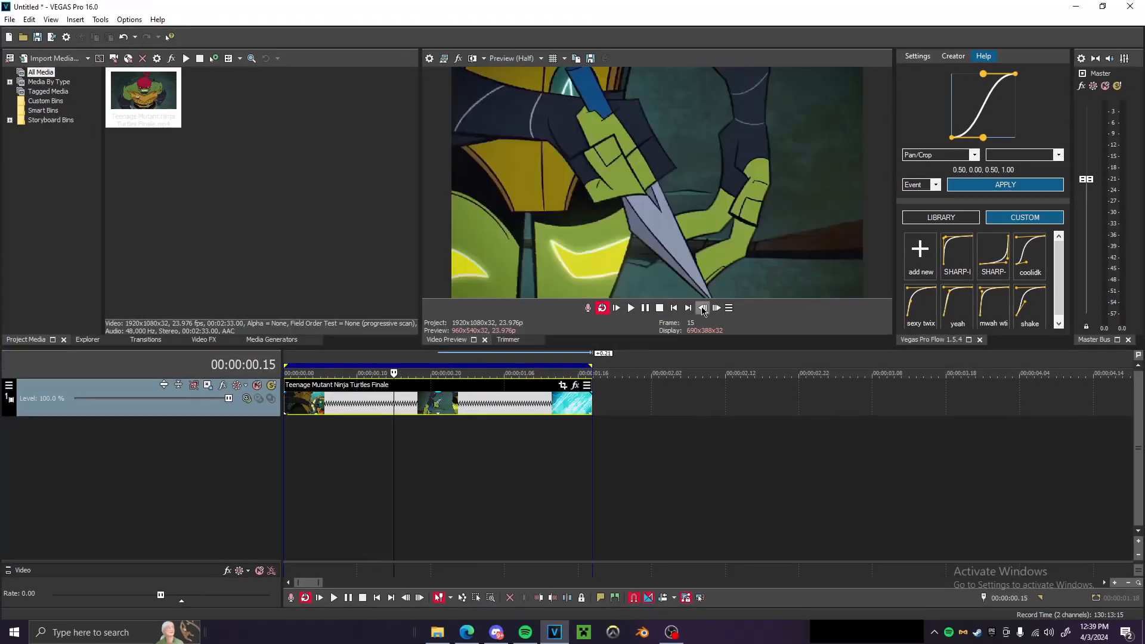
left_click(904, 381)
left_click(904, 380)
left_click(703, 308)
left_click(716, 307)
left_click(716, 308)
key("s")
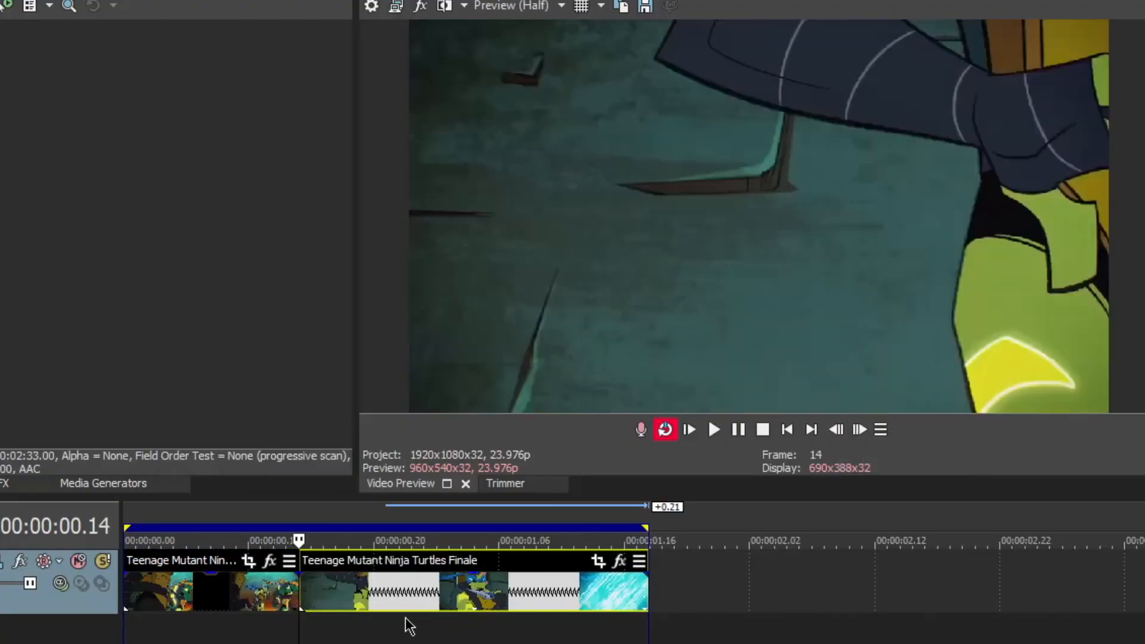
key("Delete")
Fit the loop region to the remaining turtles clip
double_click(255, 600)
scroll(640, 608, "up", 2)
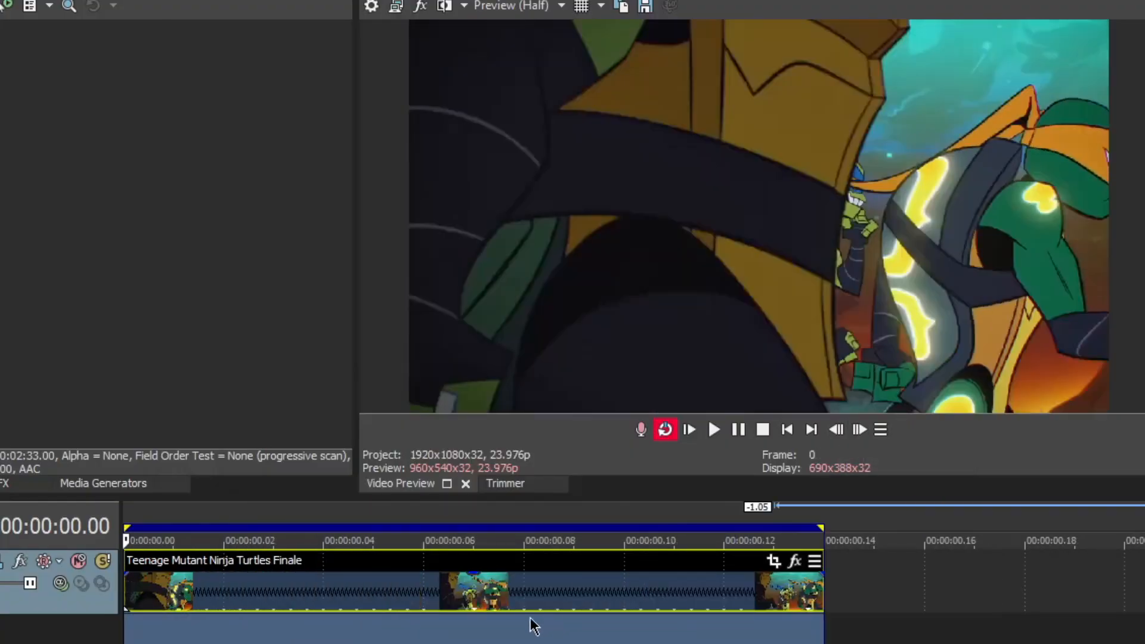
scroll(549, 624, "down", 2)
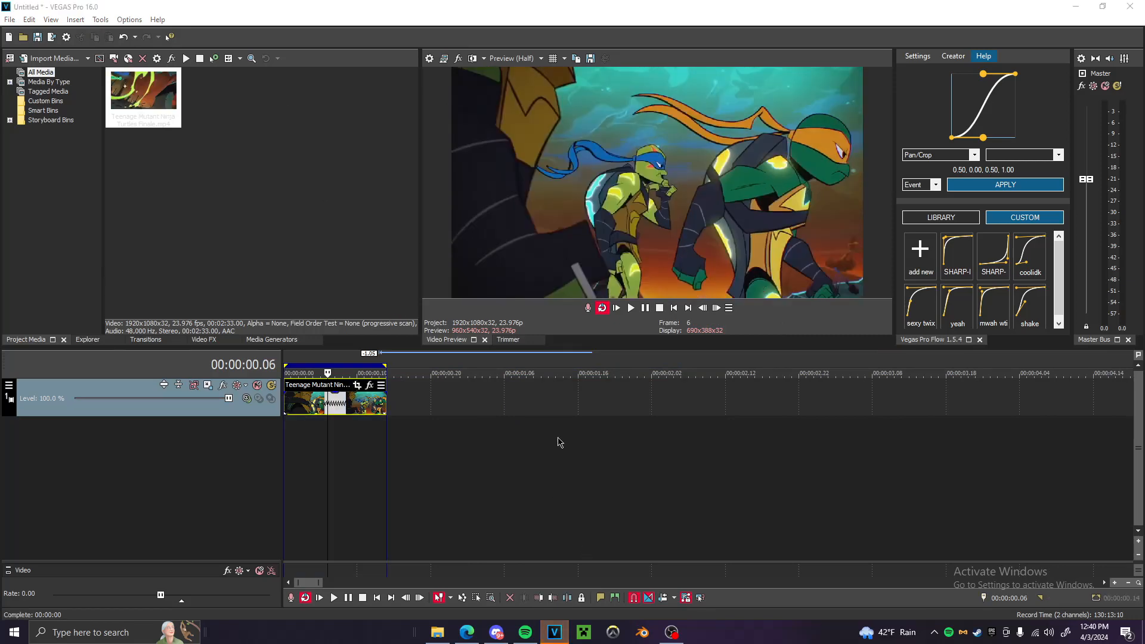
Launch Flowframes and show its interpolation settings
key("super")
type("flowfr")
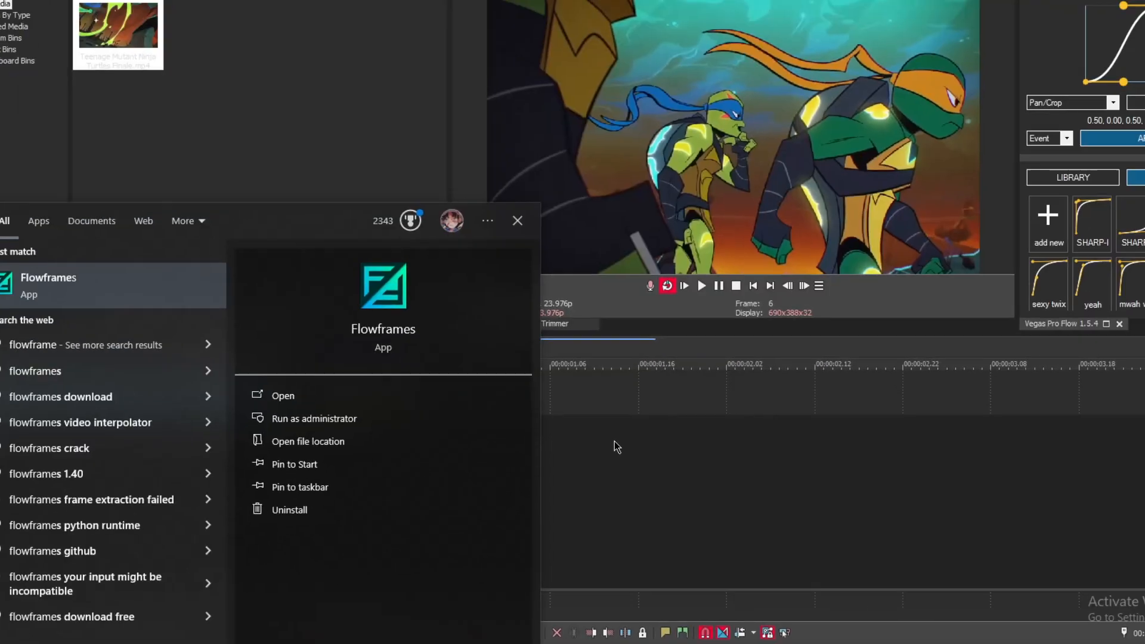
key("Return")
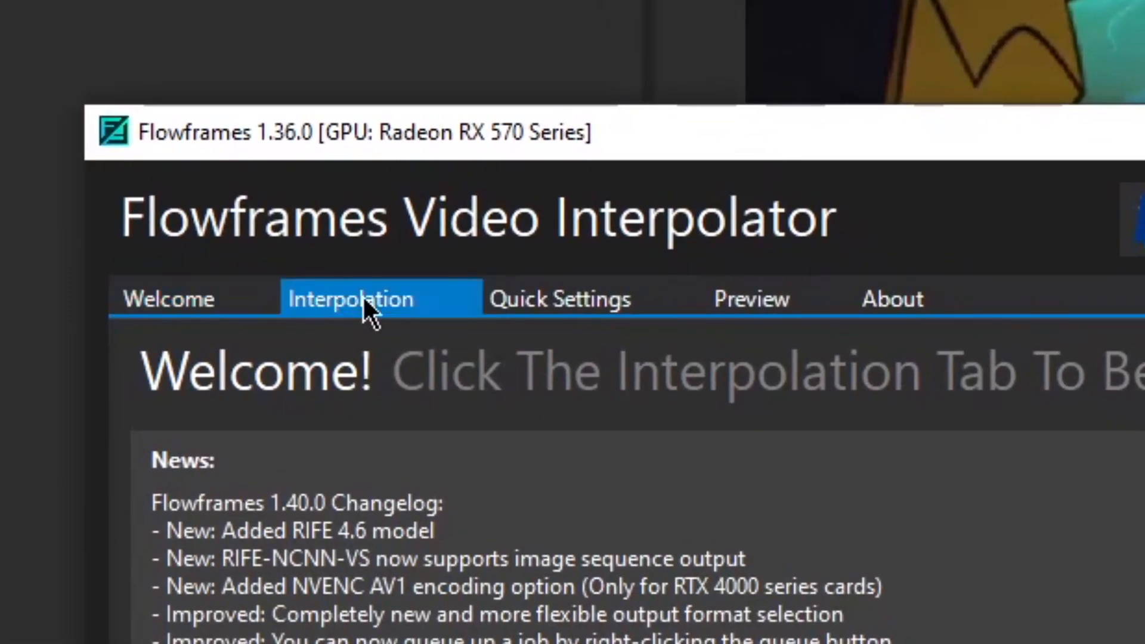
left_click(380, 213)
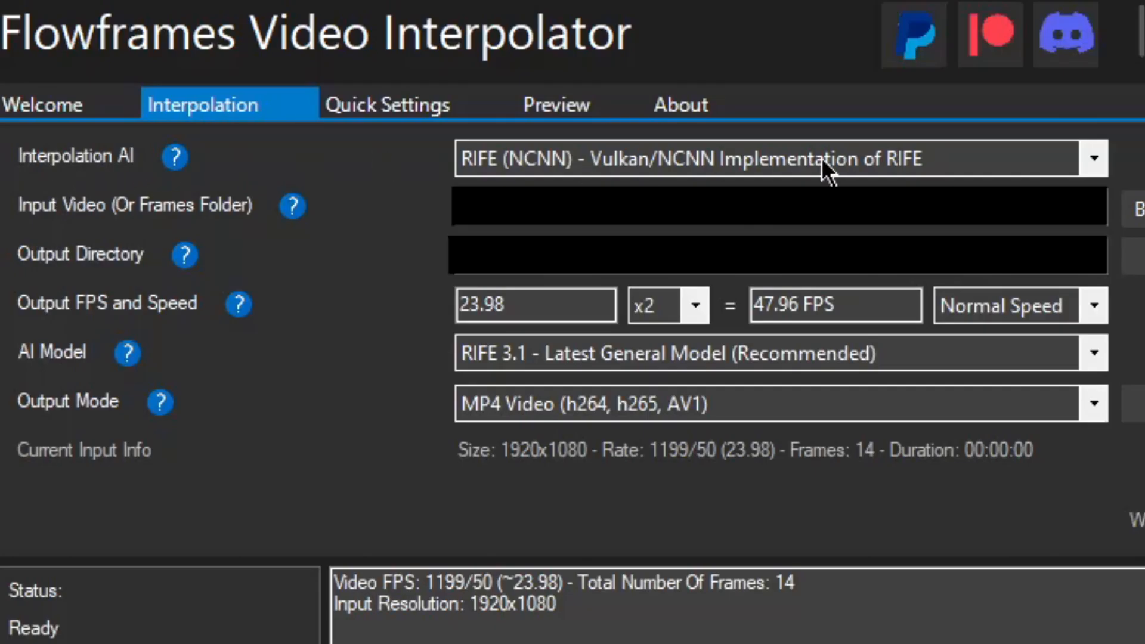
Choose RIFE (NCNN) as the interpolation AI, set the frame rate multiplier to x8 and run the interpolation
left_click(974, 169)
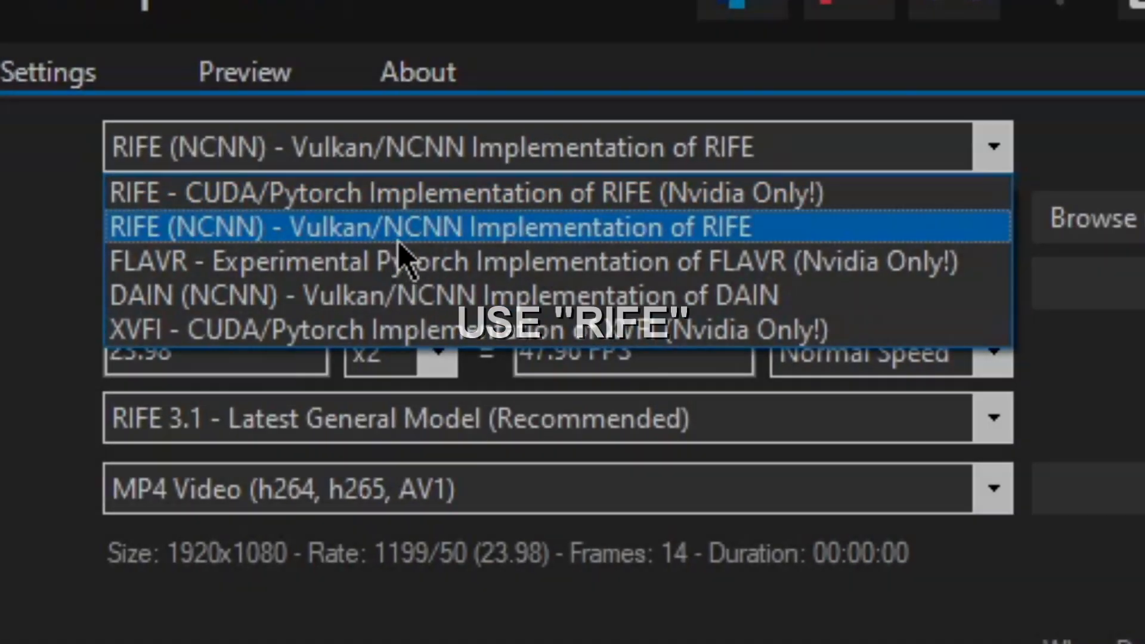
left_click(398, 240)
left_click(444, 355)
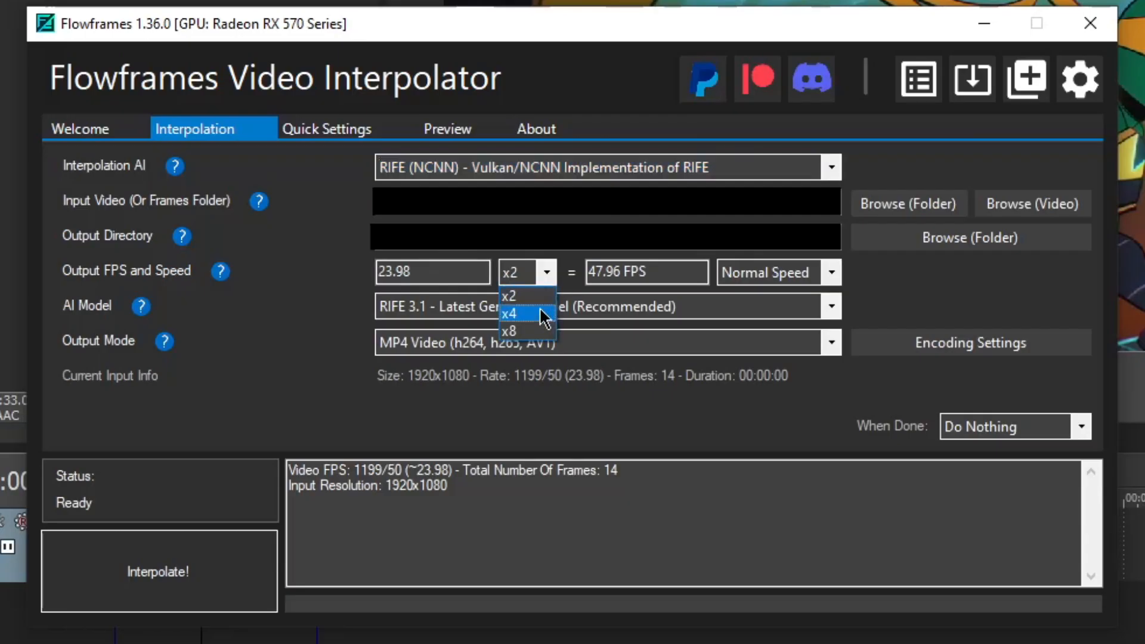
left_click(366, 459)
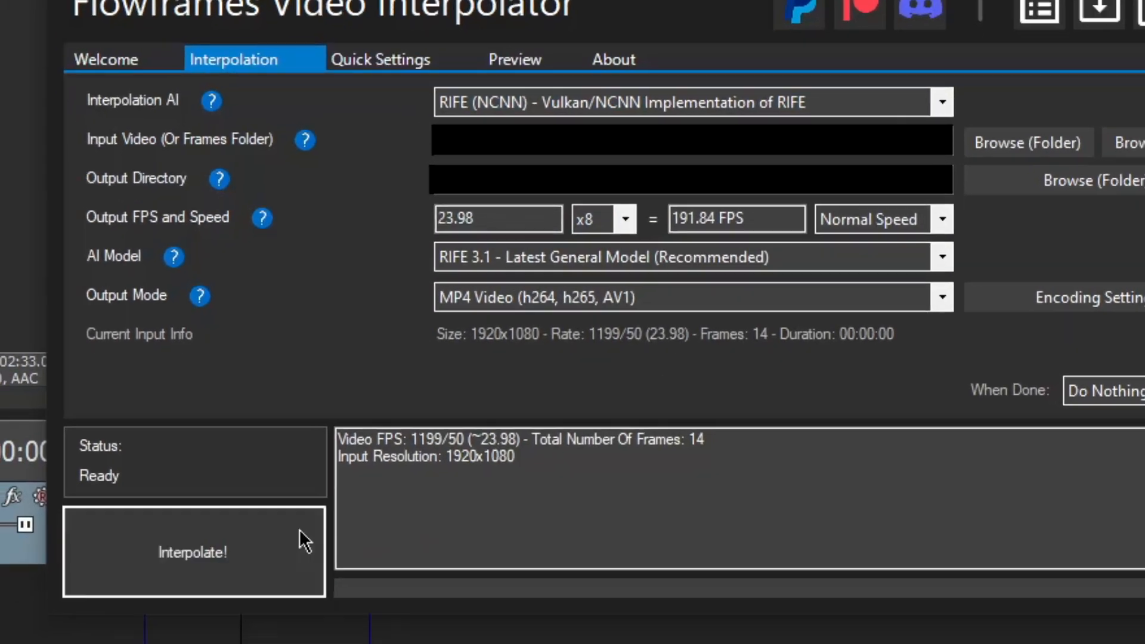
left_click(266, 558)
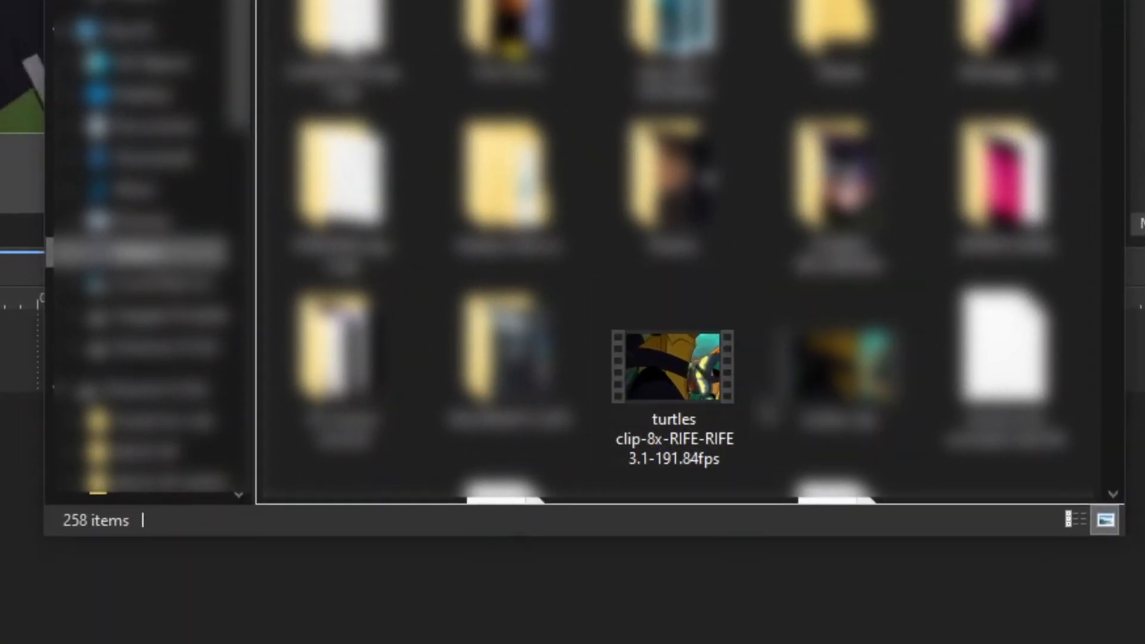
Add the file turtles clip-8x-RIFE-RIFE 3.1-191.84fps below the original clip in VEGAS Pro and stretch it to slow it down
left_click(721, 440)
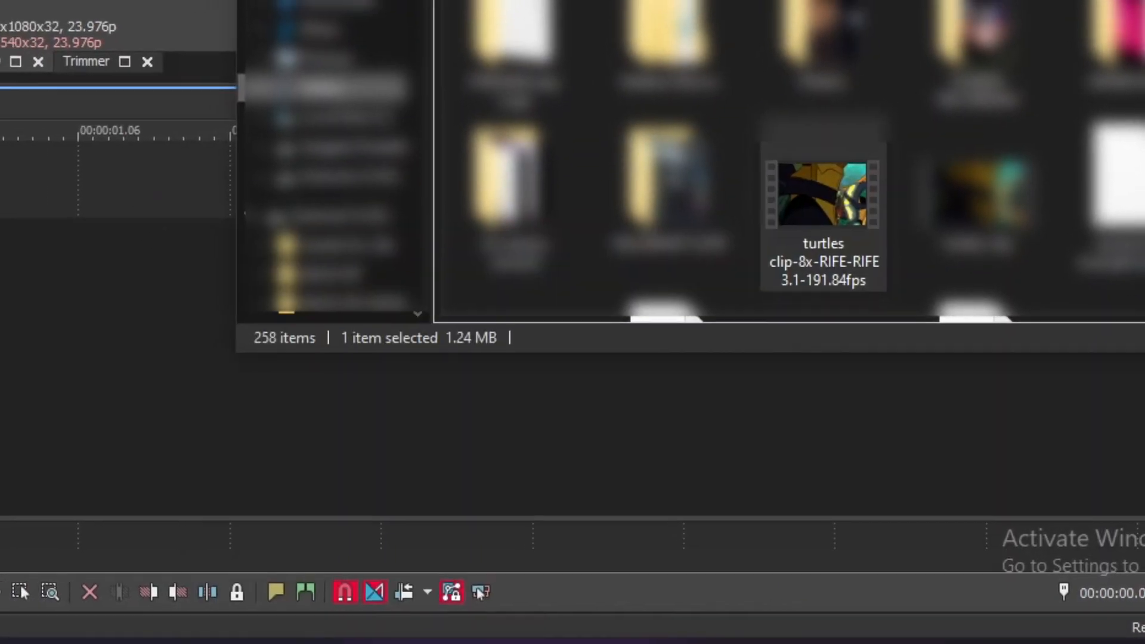
left_click_drag(834, 199, 236, 449)
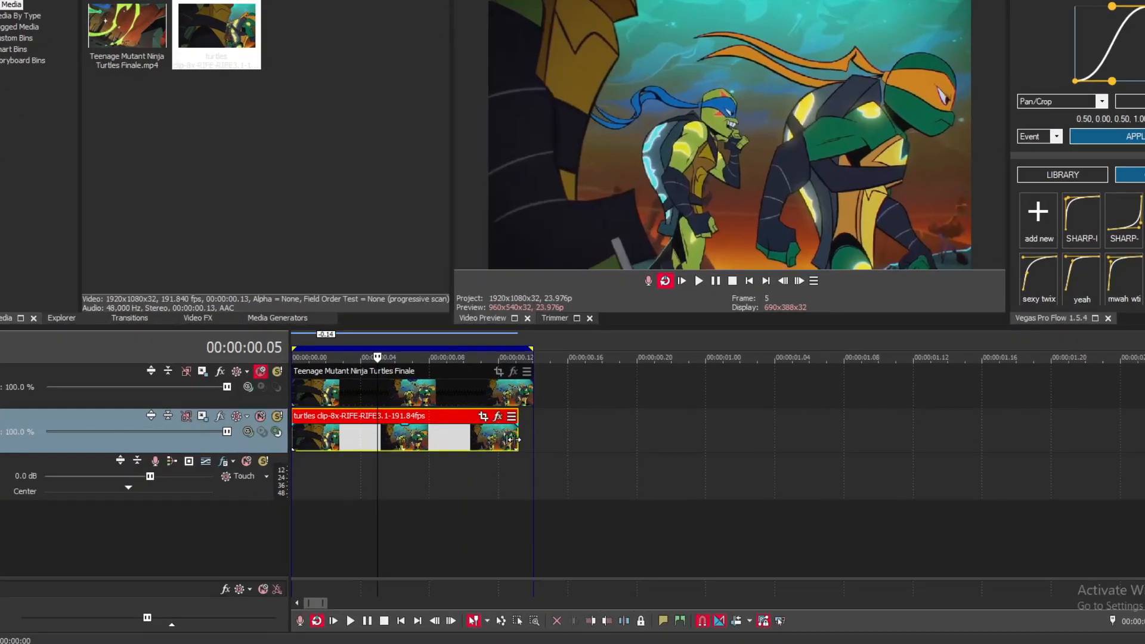
left_click_drag(536, 555, 896, 555)
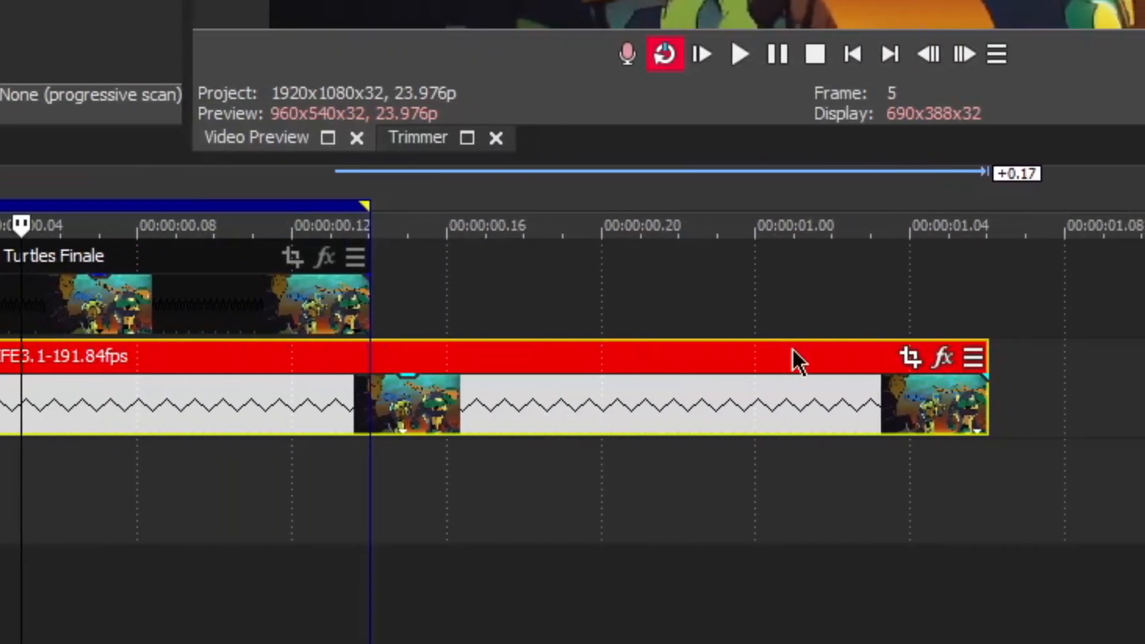
Step frame by frame through the stretched interpolated clip to examine how smoothly it moves
left_click(965, 54)
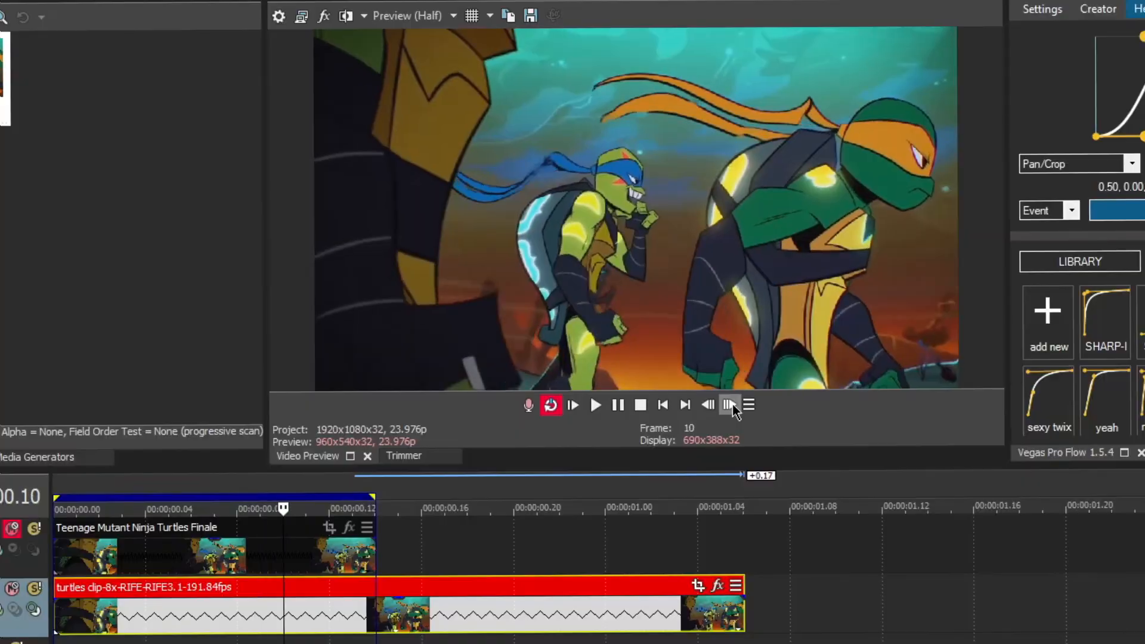
left_click(965, 54)
left_click(965, 54)
left_click(965, 53)
left_click(965, 54)
left_click(964, 53)
left_click(965, 54)
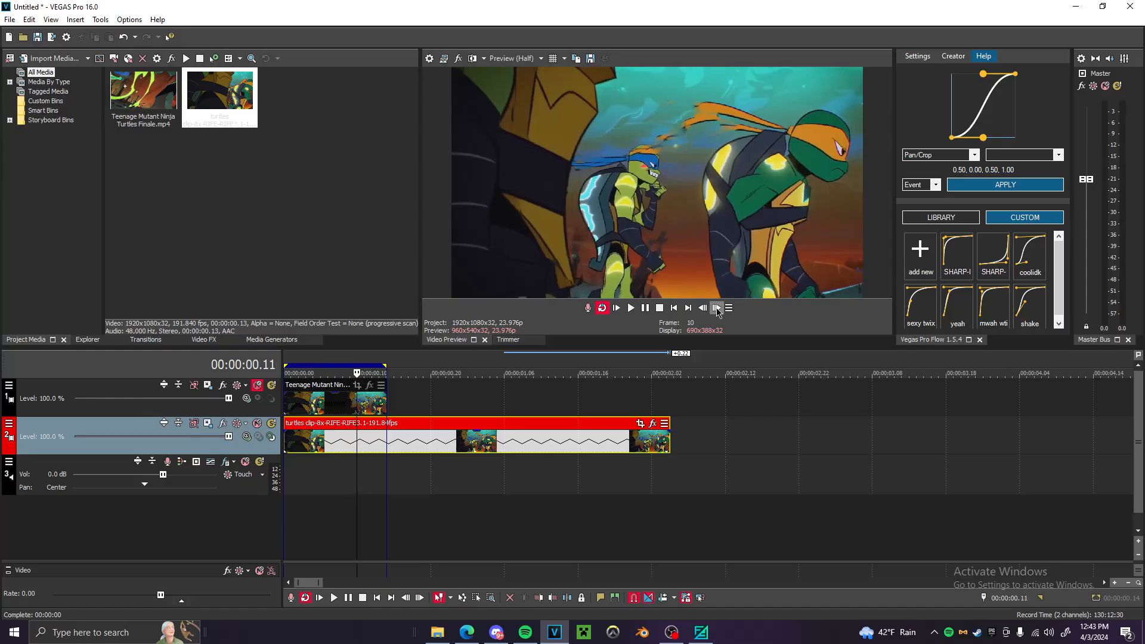
left_click(728, 405)
left_click(729, 404)
left_click(728, 404)
left_click(729, 404)
left_click(728, 404)
left_click(729, 404)
left_click(716, 309)
left_click(716, 308)
left_click(716, 308)
left_click(716, 308)
left_click(717, 308)
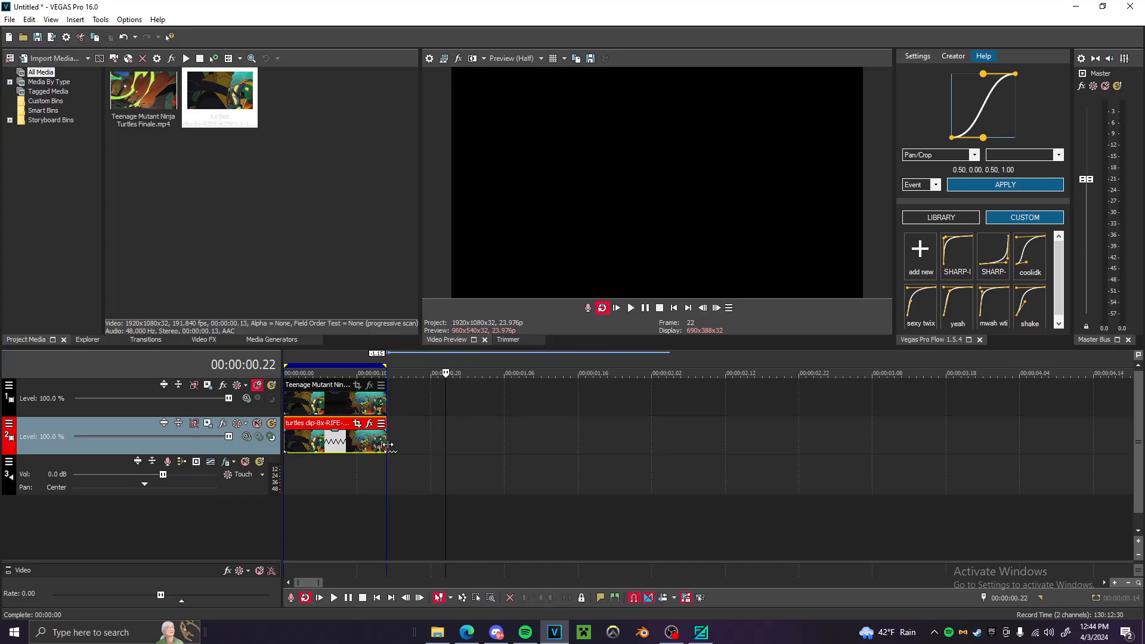
Keyframe TwixtorPRO's Frame value on the interpolated clip, with an end keyframe at 00:00:00.13
left_click(439, 437)
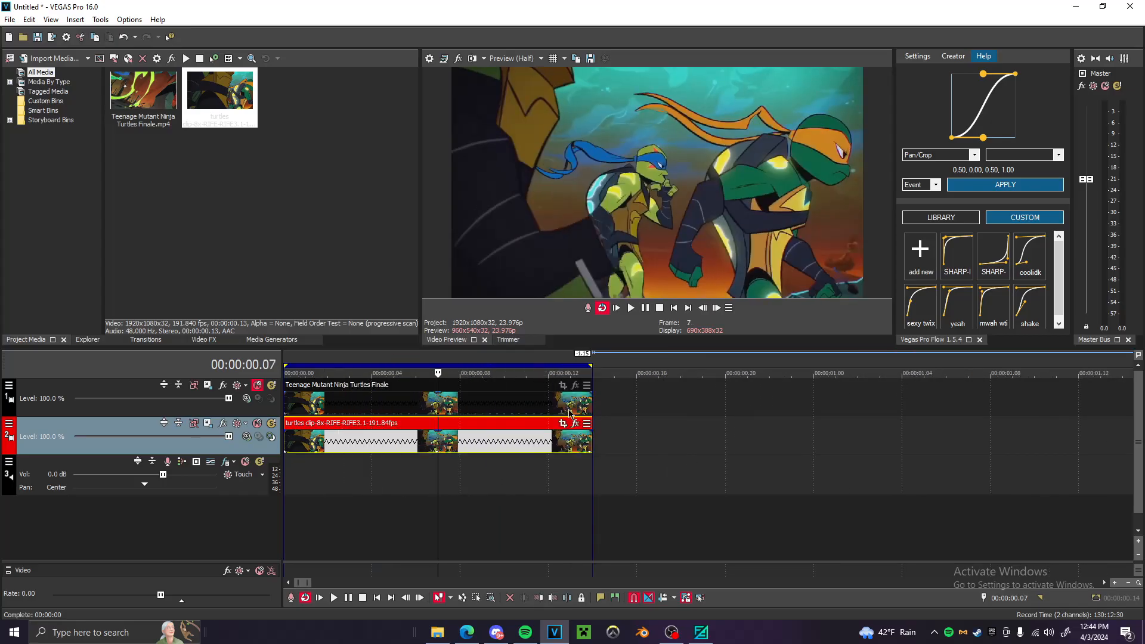
left_click(576, 425)
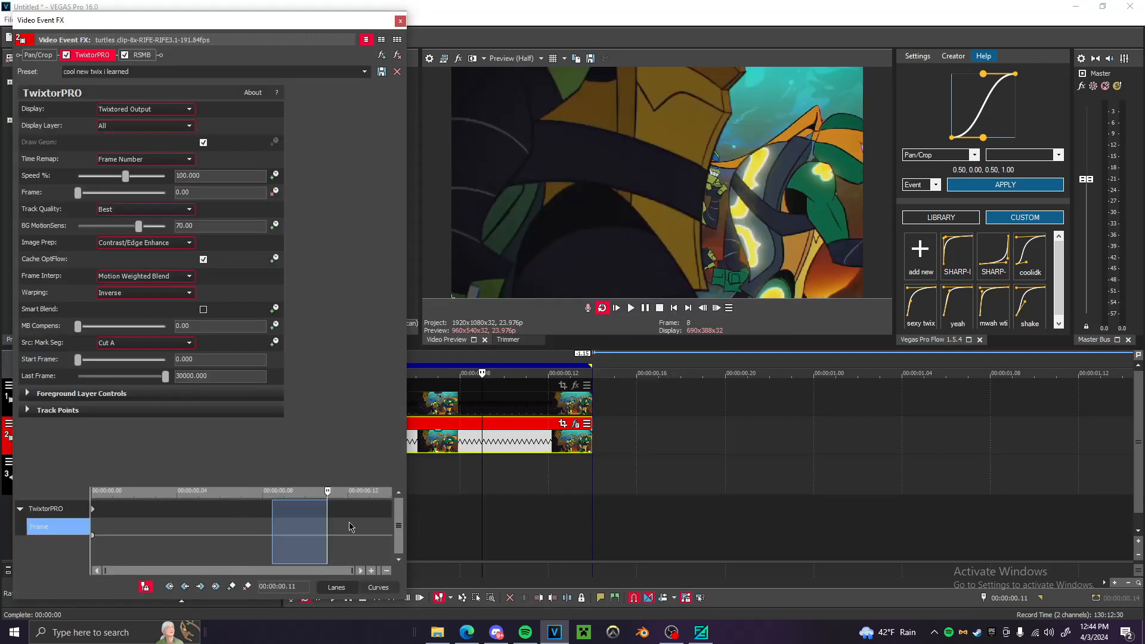
type("1")
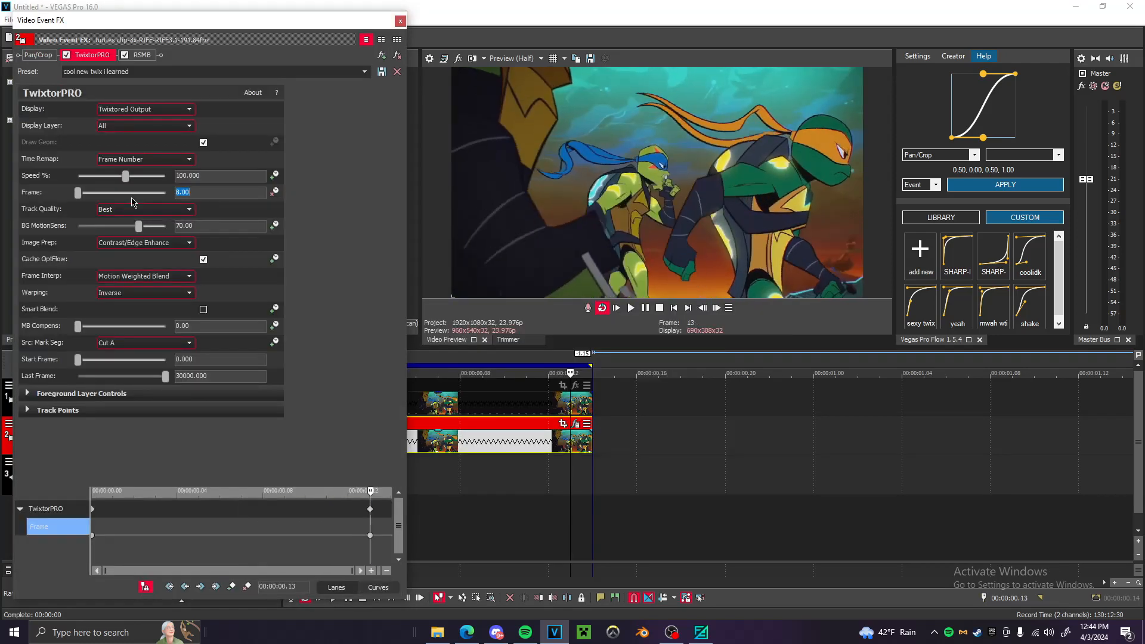
type("2")
key("Return")
Shape a Flow easing curve with a steep start and a long soft end and apply it to the clip's Twixtor keyframes
left_click(438, 440)
left_click_drag(983, 201, 983, 285)
left_click_drag(982, 222, 948, 115)
left_click_drag(981, 73, 917, 74)
left_click(972, 270)
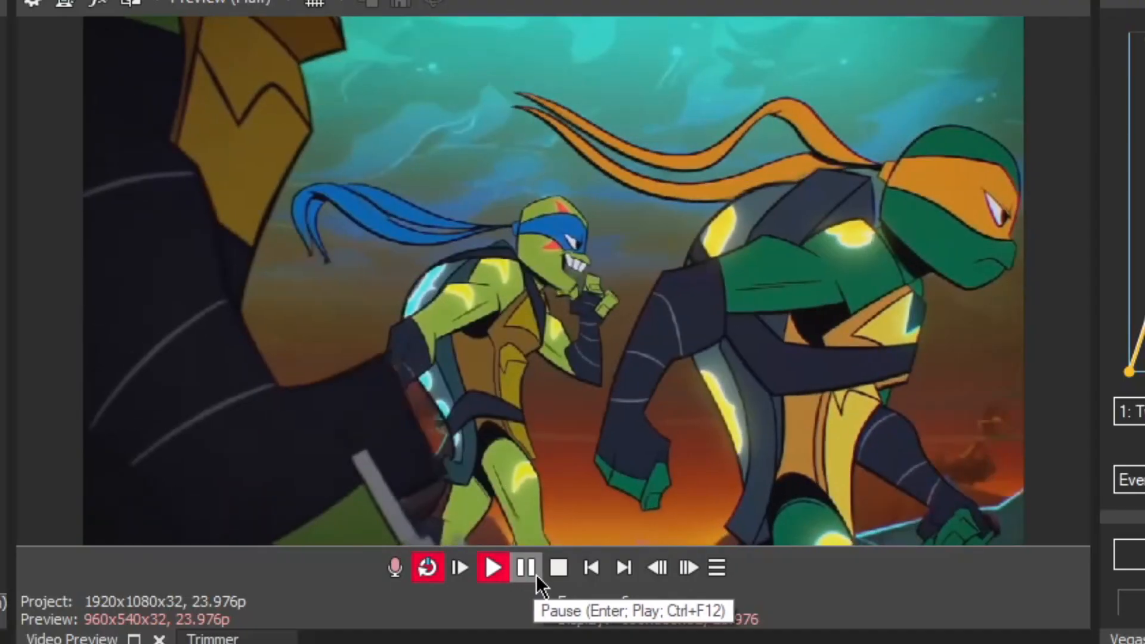